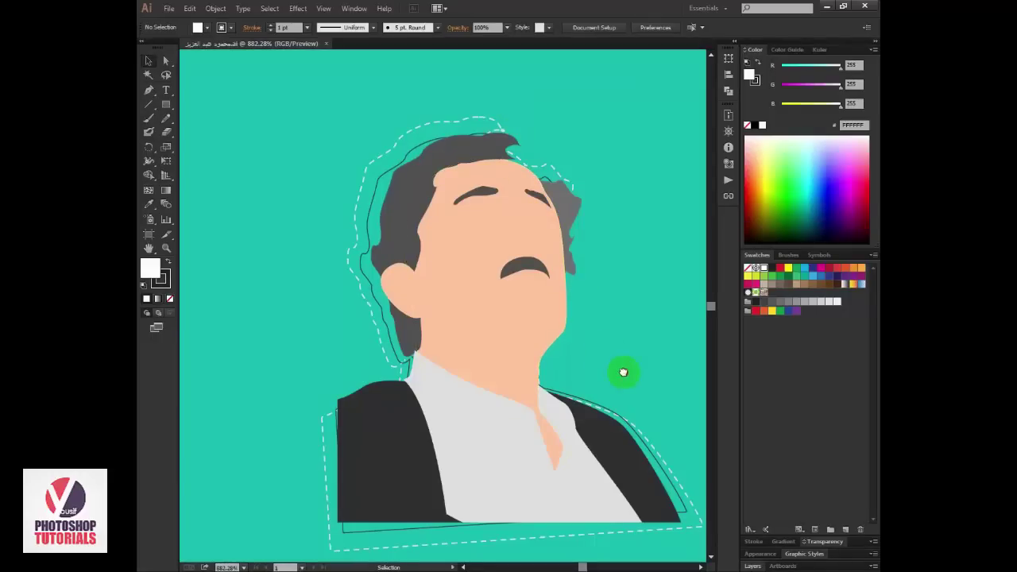
# Step: Pan the view to bring the finished turquoise-background portrait into position
pyautogui.moveTo(623, 372); pyautogui.dragTo(540, 320)
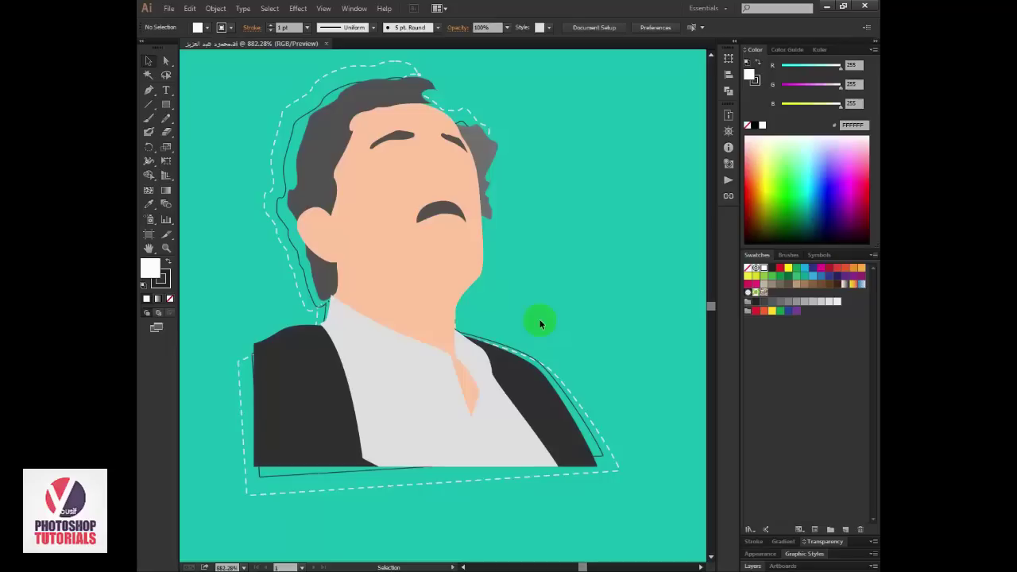
# Step: Zoom in closely on the solid and dashed outlines around the man's hair
pyautogui.press('z')
pyautogui.keyDown('alt'); pyautogui.click(428, 286); pyautogui.keyUp('alt')
pyautogui.keyDown('alt'); pyautogui.click(420, 293); pyautogui.keyUp('alt')
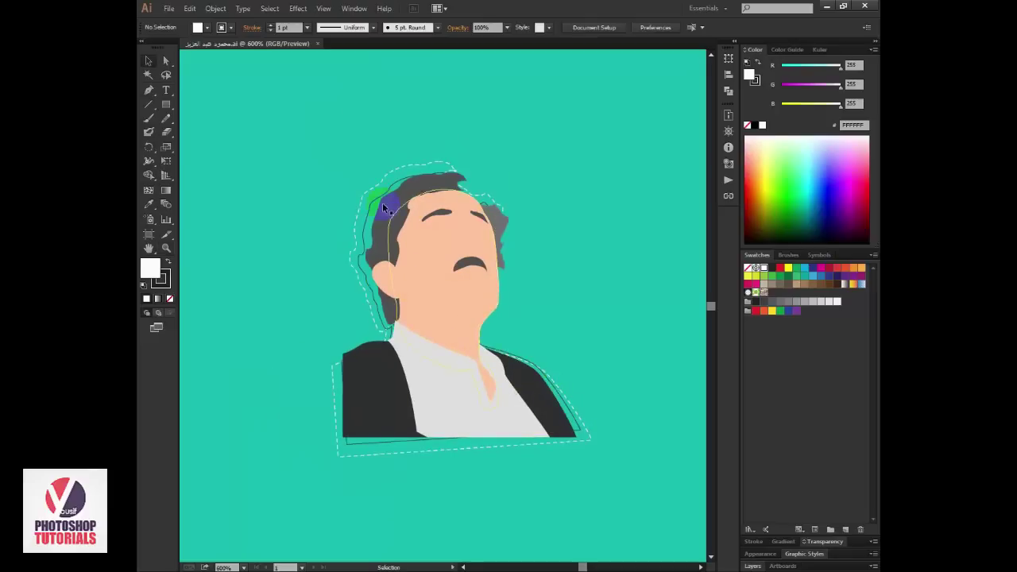
pyautogui.moveTo(334, 140); pyautogui.dragTo(390, 236)
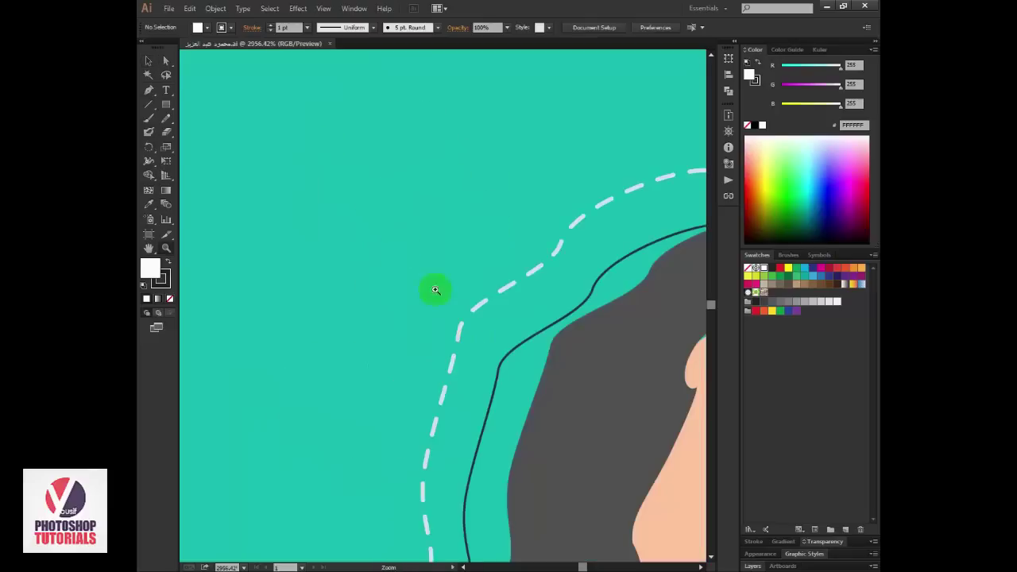
# Step: Zoom back out and pan up until the whole figure and reference photo show, returning to Selection
pyautogui.keyDown('alt'); pyautogui.click(613, 302); pyautogui.keyUp('alt')
pyautogui.keyDown('alt'); pyautogui.click(449, 245); pyautogui.keyUp('alt')
pyautogui.keyDown('alt'); pyautogui.click(449, 244); pyautogui.keyUp('alt')
pyautogui.keyDown('alt'); pyautogui.click(451, 271); pyautogui.keyUp('alt')
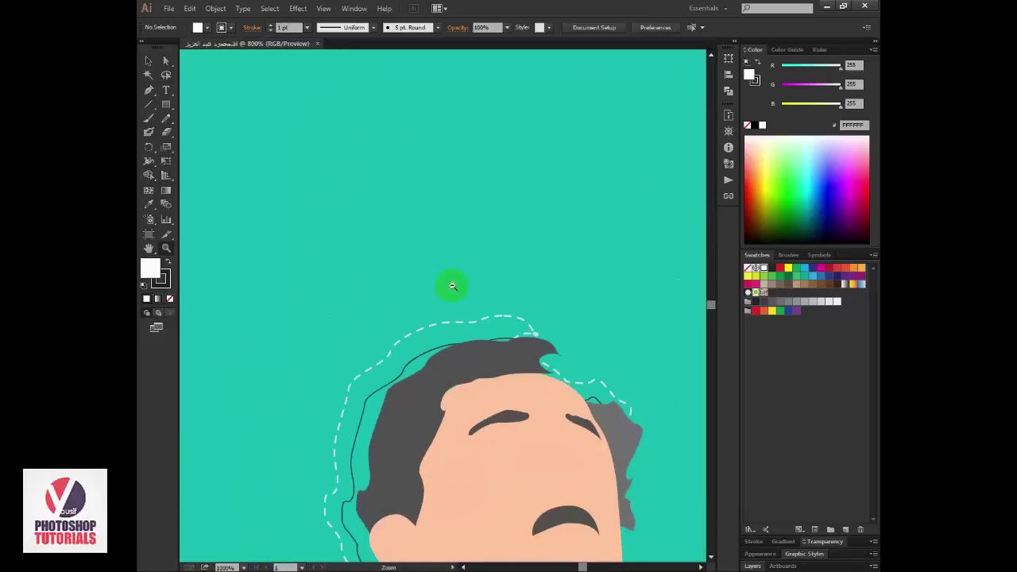
pyautogui.keyDown('alt'); pyautogui.click(459, 310); pyautogui.keyUp('alt')
pyautogui.keyDown('alt'); pyautogui.click(473, 355); pyautogui.keyUp('alt')
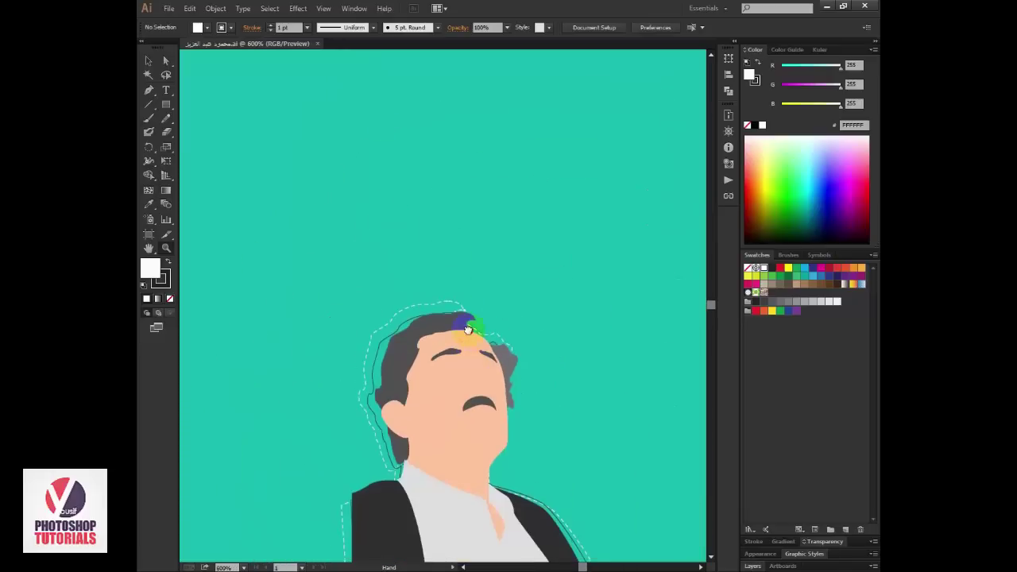
pyautogui.moveTo(467, 346); pyautogui.dragTo(471, 254)
pyautogui.press('v')
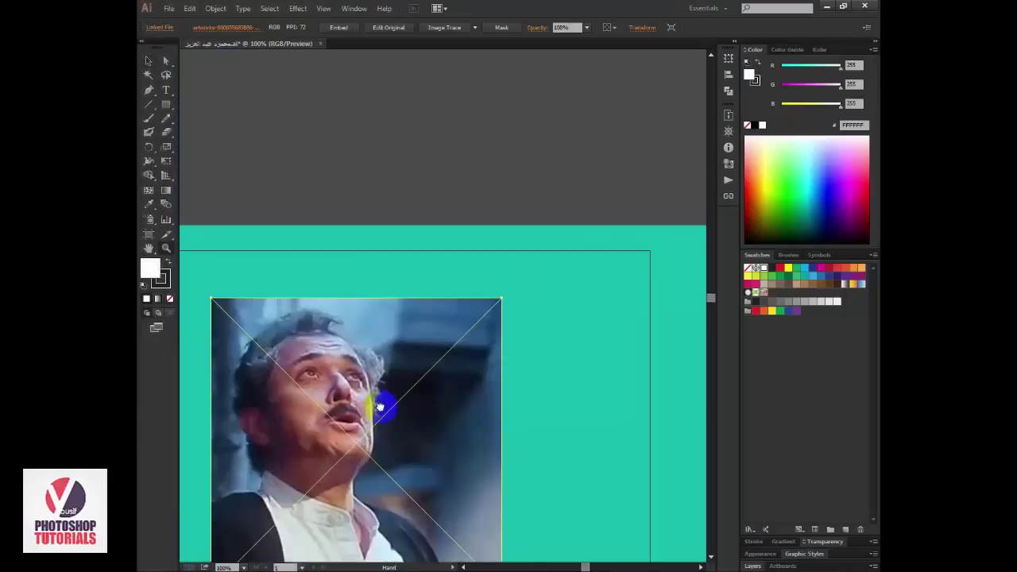
# Step: Move the reference photo off the portrait and shrink it to a small square
pyautogui.moveTo(392, 305); pyautogui.dragTo(575, 340)
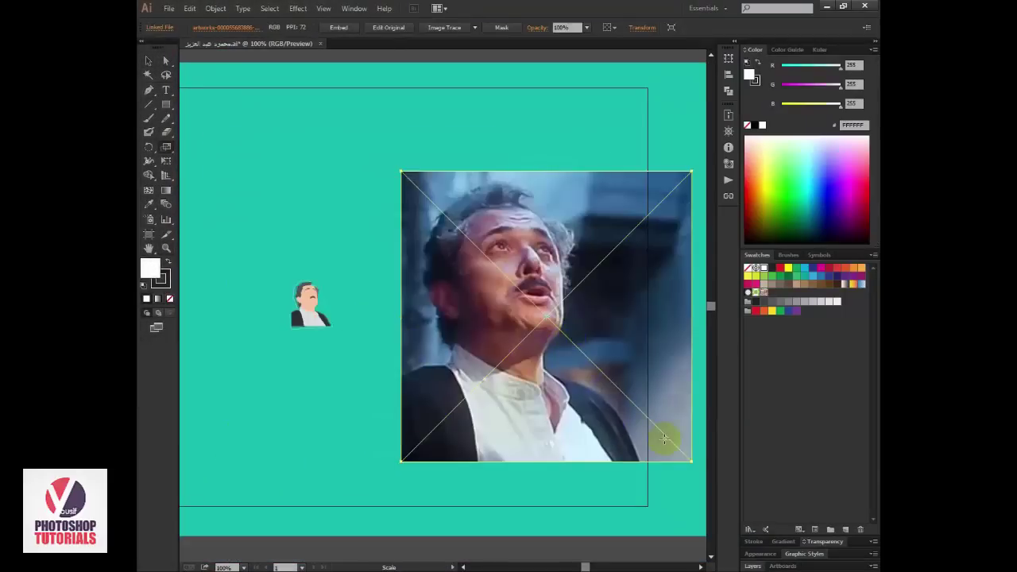
pyautogui.press('s')
pyautogui.moveTo(672, 433); pyautogui.dragTo(584, 358)
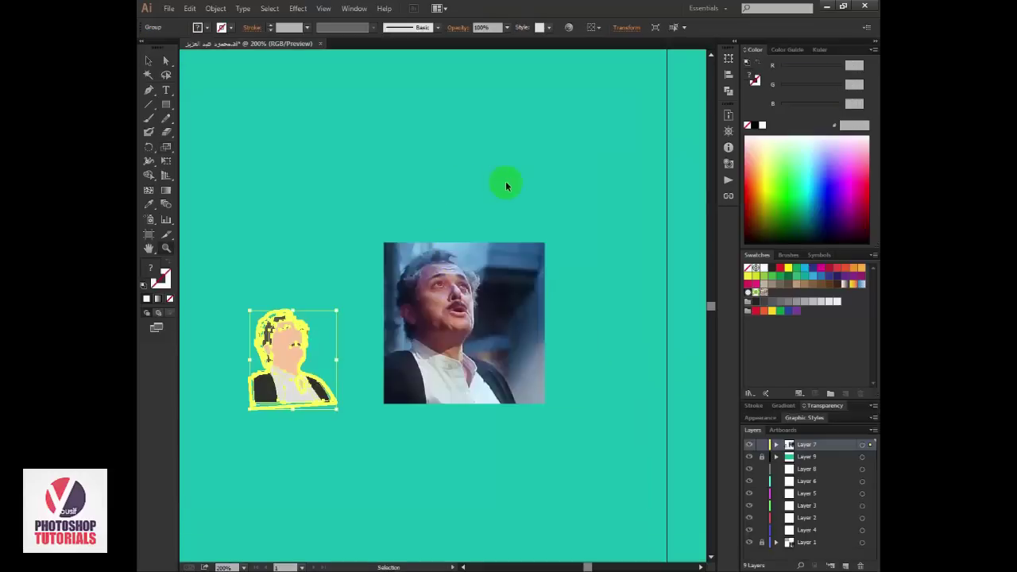
# Step: Create a new 1280 × 720 pt document
pyautogui.hotkey('ctrl', 'n')
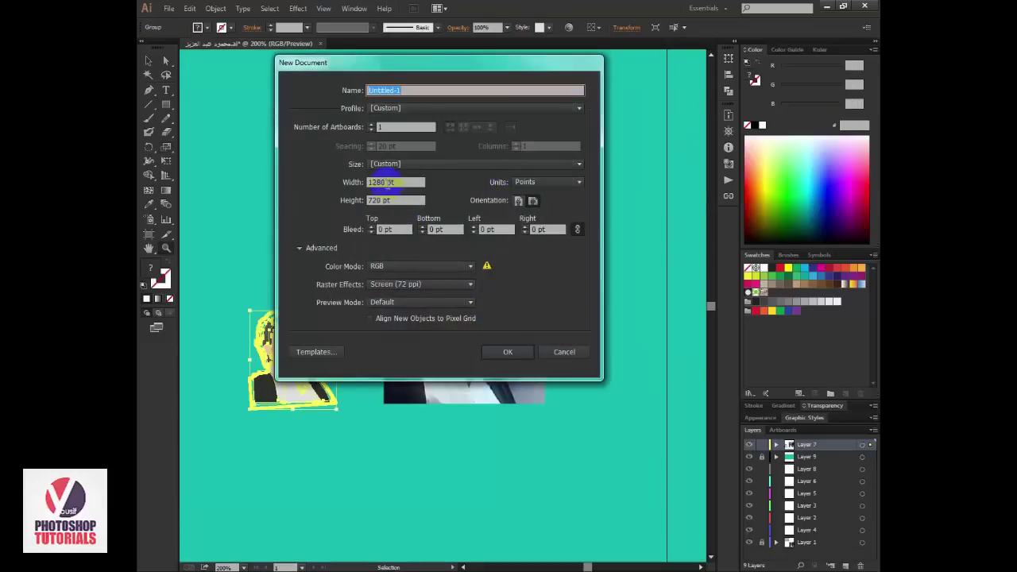
pyautogui.doubleClick(378, 200)
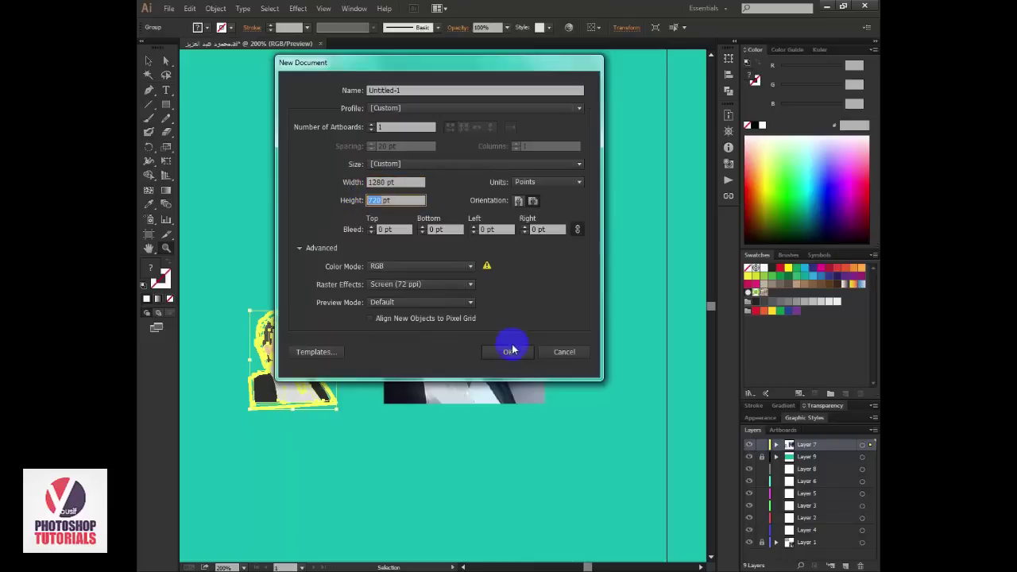
pyautogui.click(510, 351)
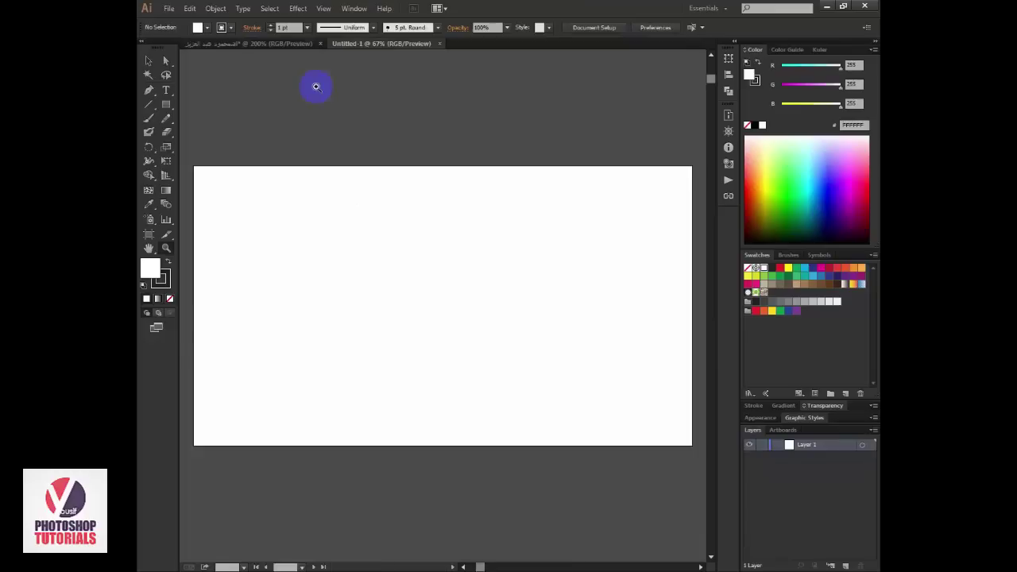
# Step: Find the Flat Colors UI palette image in the portrait document and drag it toward Untitled-1
pyautogui.click(288, 44)
pyautogui.click(145, 64)
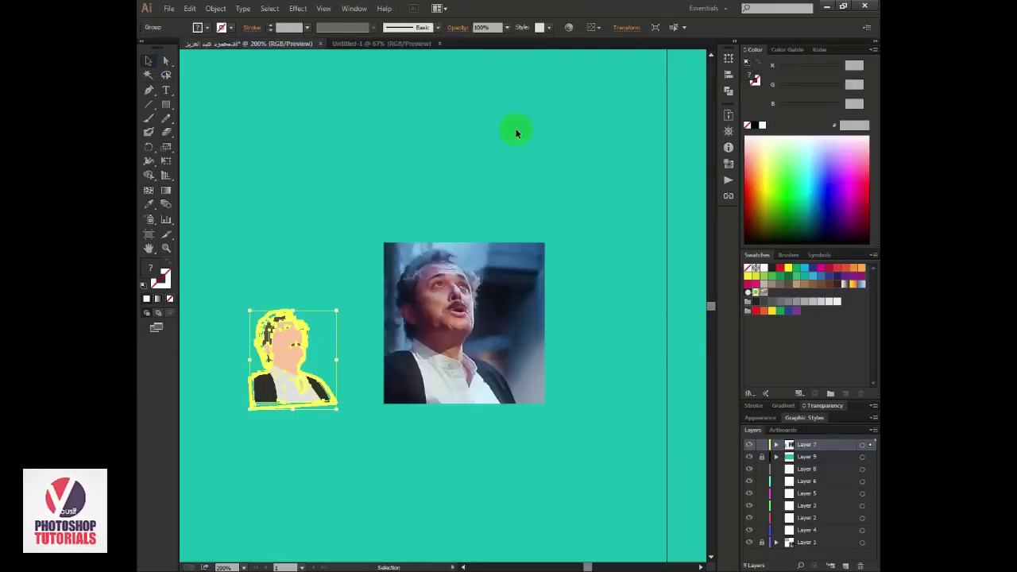
pyautogui.hotkey('ctrl', '1')
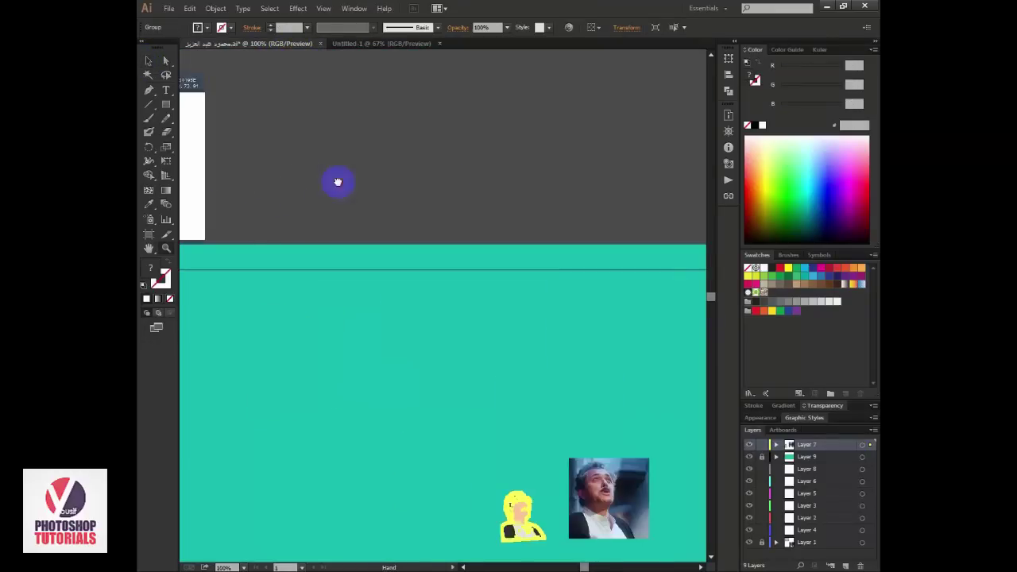
pyautogui.moveTo(336, 180); pyautogui.dragTo(471, 206)
pyautogui.hotkey('ctrl', '+')
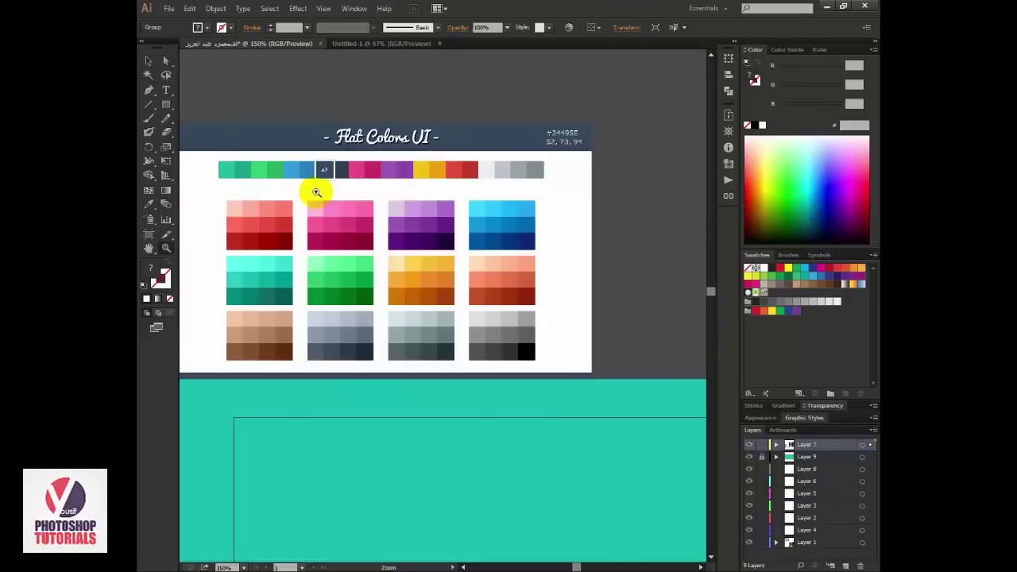
pyautogui.click(349, 251)
pyautogui.moveTo(350, 251); pyautogui.dragTo(408, 49)
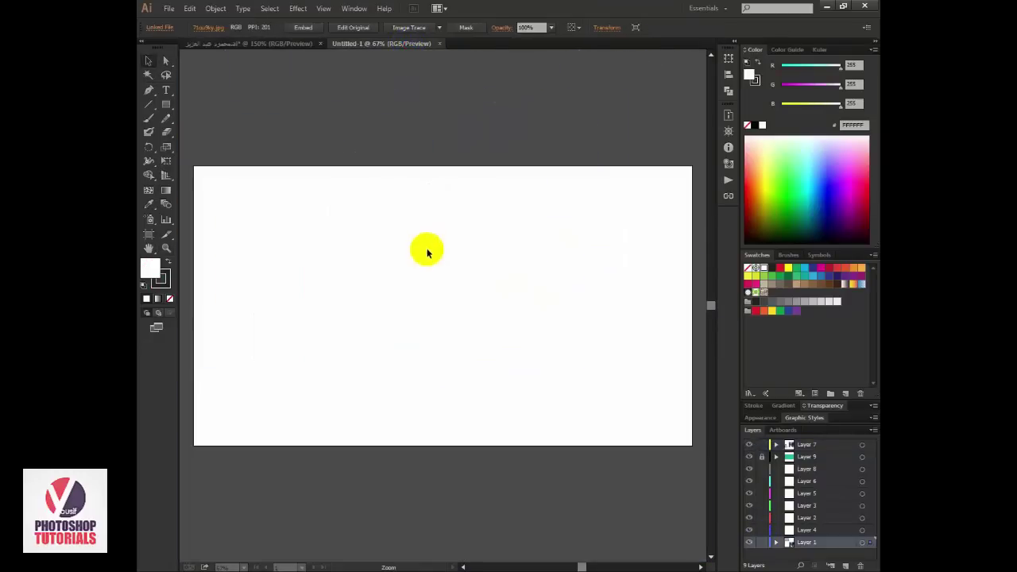
# Step: Place the Flat Colors UI palette image above the artboard's top-left corner
pyautogui.moveTo(408, 50); pyautogui.dragTo(427, 250)
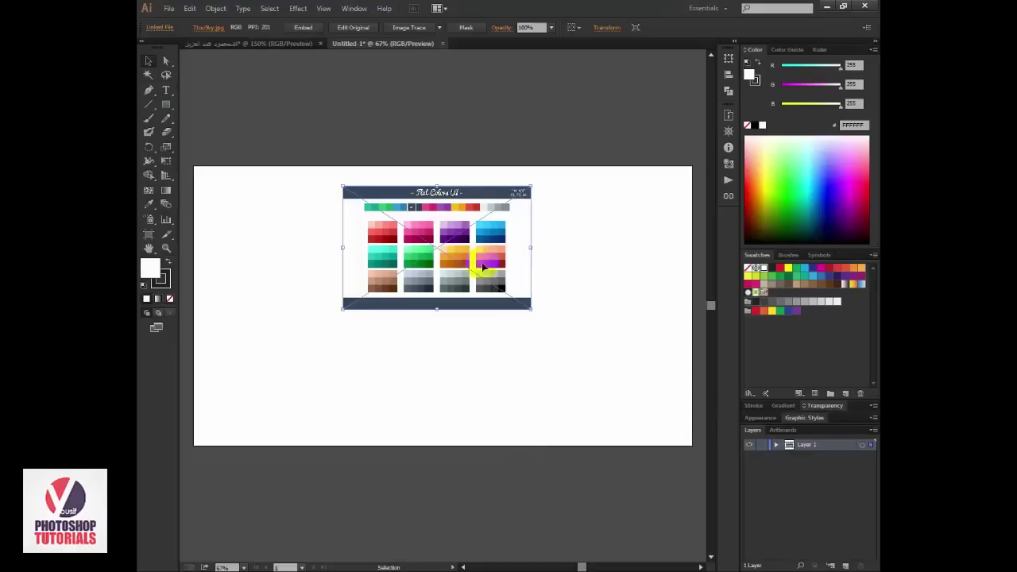
pyautogui.moveTo(473, 261)
pyautogui.mouseDown()
pyautogui.moveTo(352, 127)
pyautogui.moveTo(330, 120)
pyautogui.mouseUp()
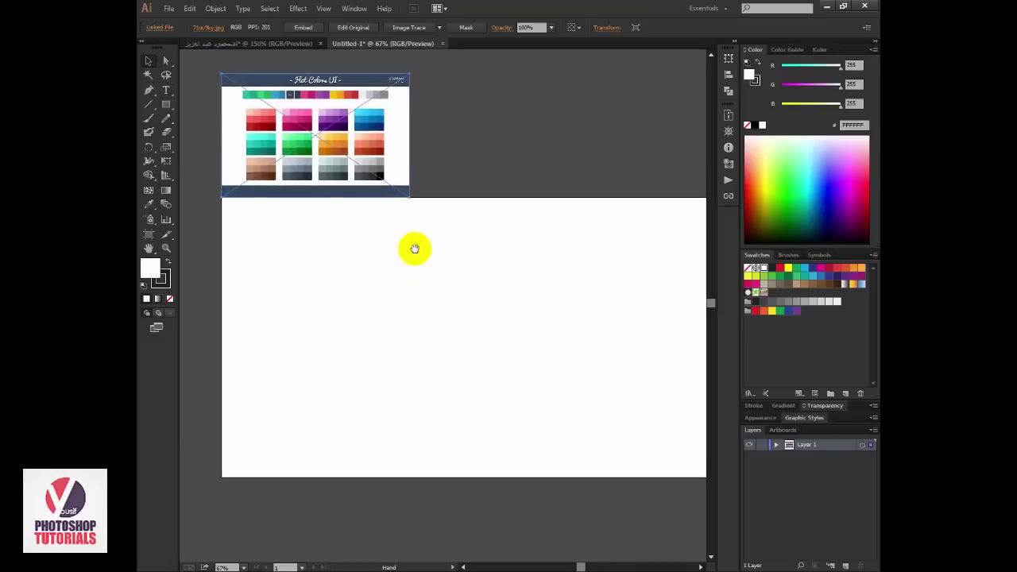
pyautogui.moveTo(386, 220); pyautogui.dragTo(413, 246)
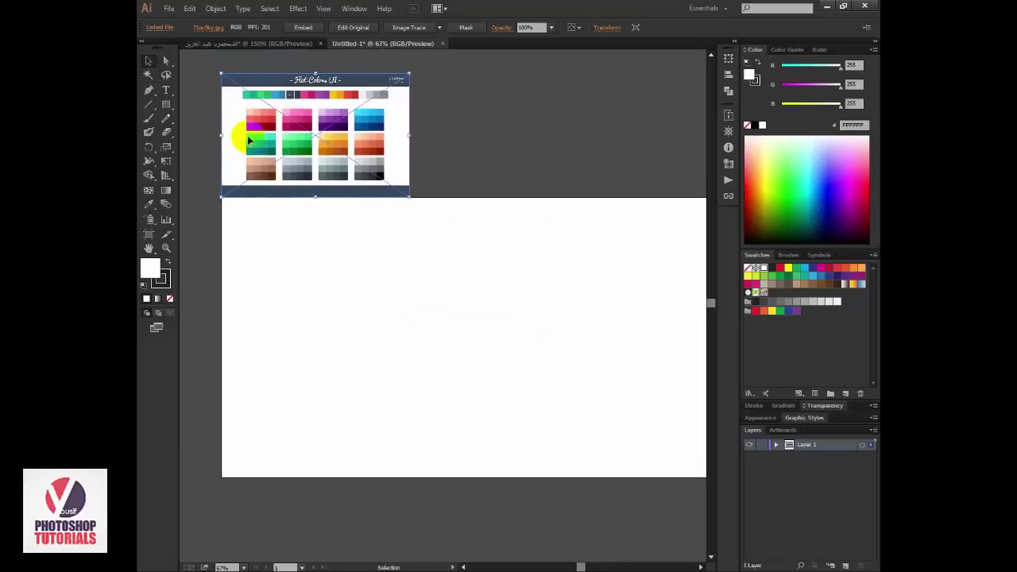
# Step: Draw a palette-sampled turquoise rectangle covering the artboard and lock Layer 1
pyautogui.press('i')
pyautogui.click(248, 143)
pyautogui.click(260, 136)
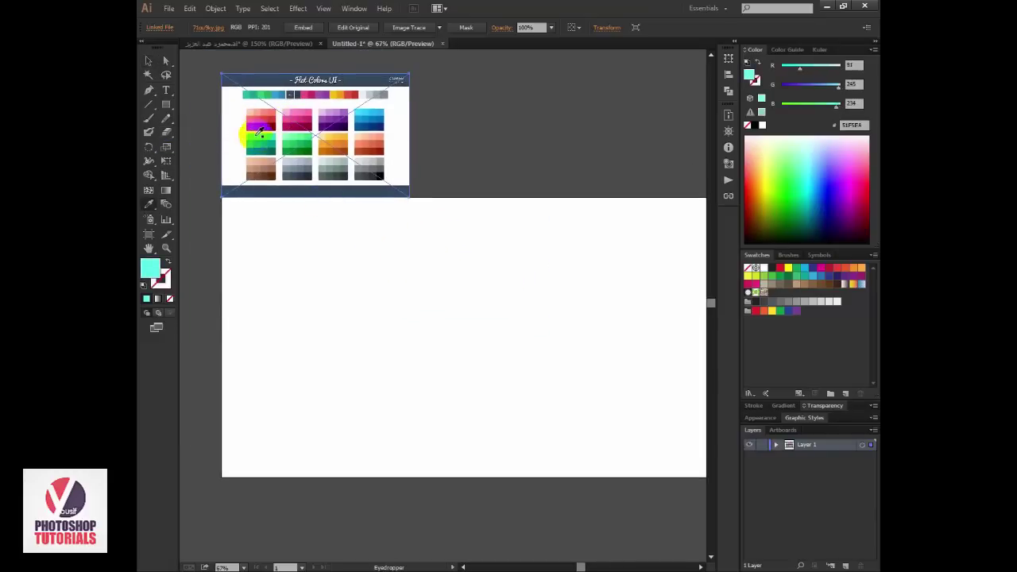
pyautogui.click(166, 104)
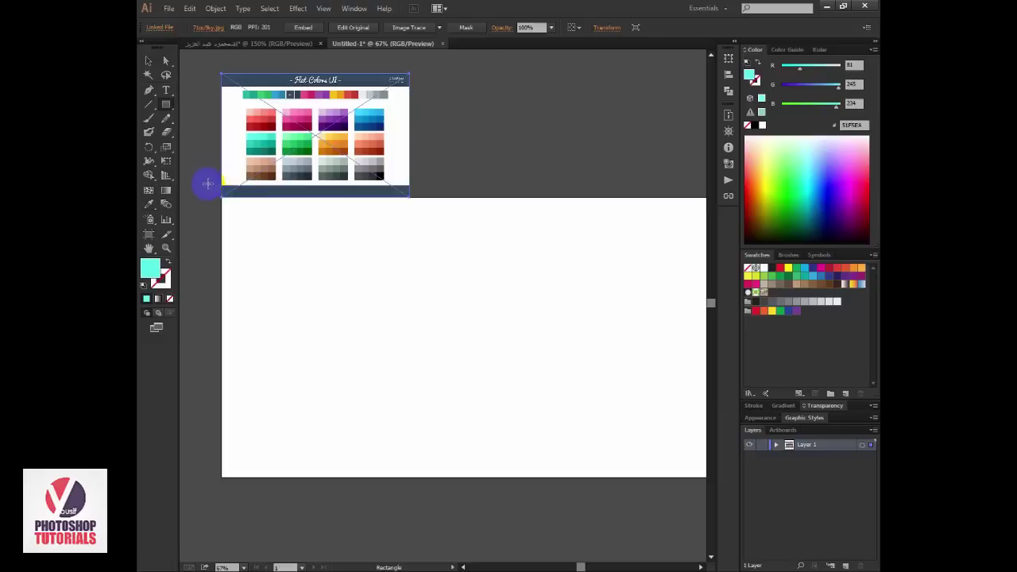
pyautogui.moveTo(164, 104); pyautogui.dragTo(210, 107)
pyautogui.moveTo(215, 189)
pyautogui.mouseDown()
pyautogui.moveTo(648, 375)
pyautogui.moveTo(688, 486)
pyautogui.mouseUp()
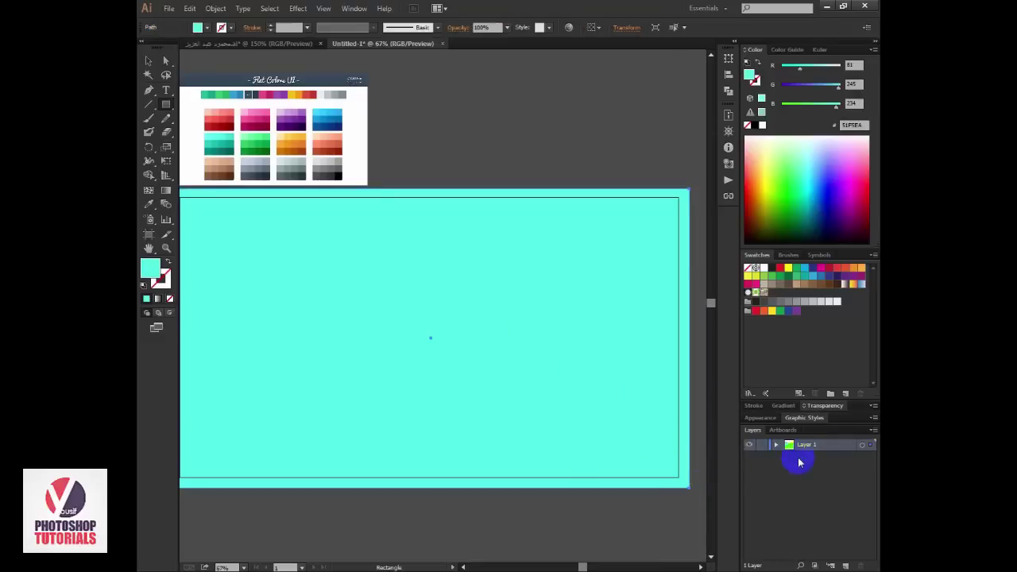
pyautogui.press('v')
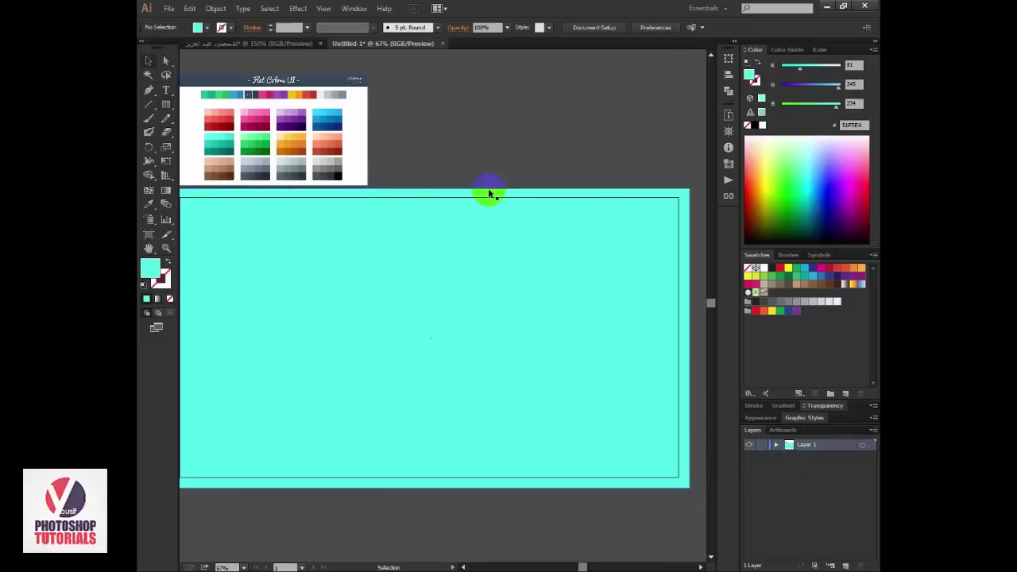
pyautogui.moveTo(570, 236)
pyautogui.mouseDown()
pyautogui.moveTo(583, 289)
pyautogui.moveTo(565, 310)
pyautogui.mouseUp()
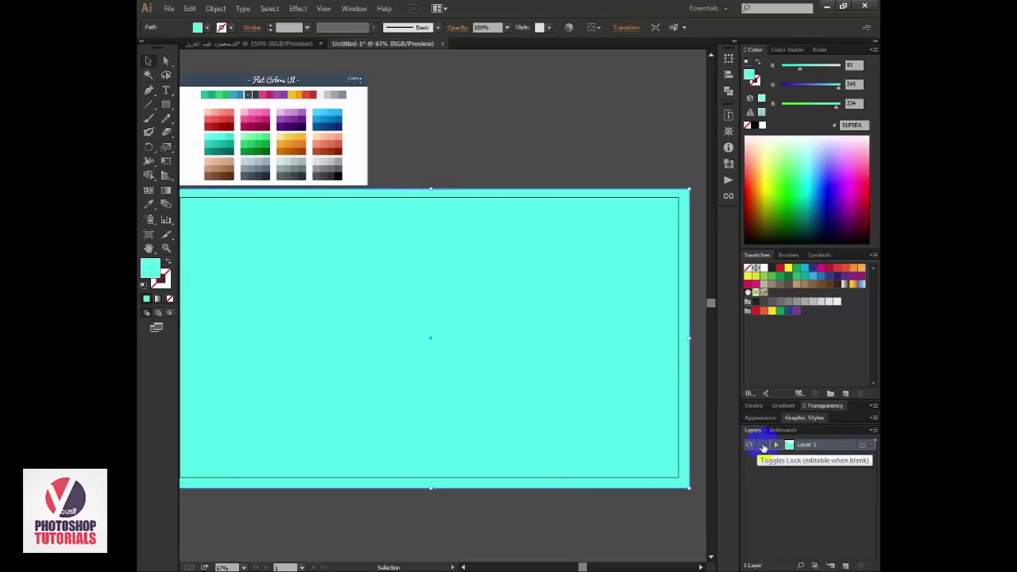
pyautogui.click(763, 446)
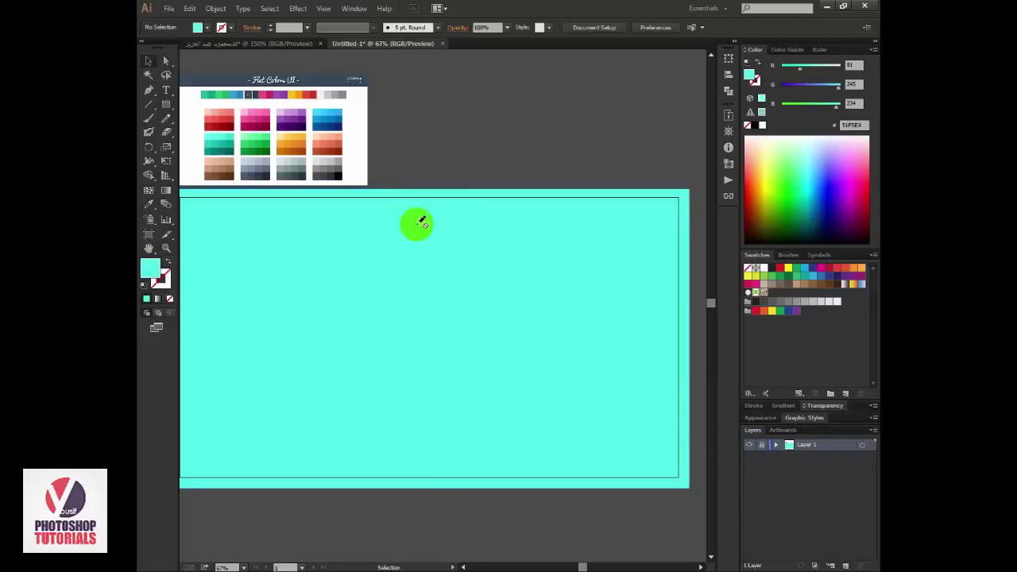
# Step: Add a new layer and bring the cartoon portrait and reference photo into Untitled-1
pyautogui.click(845, 565)
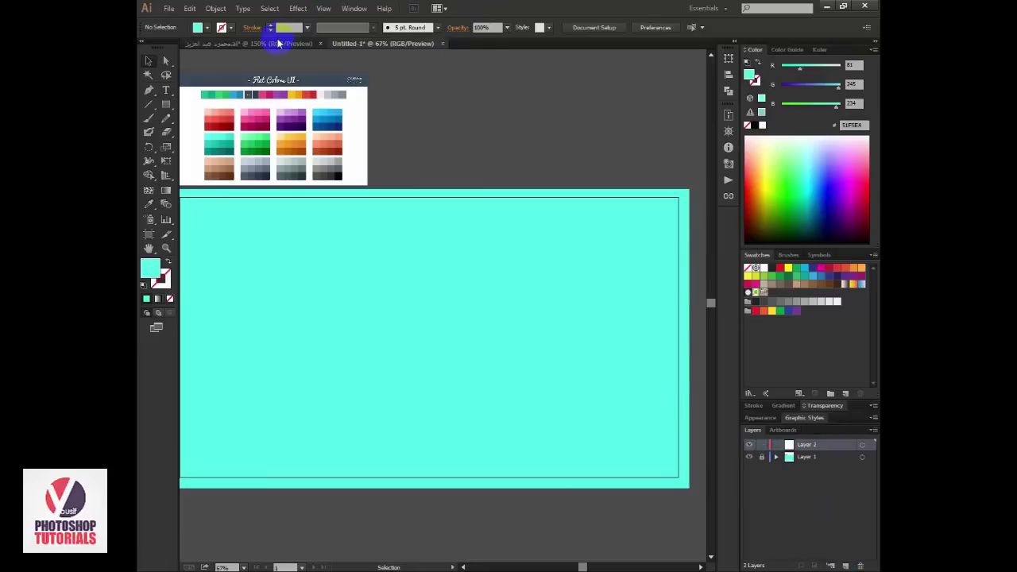
pyautogui.click(273, 43)
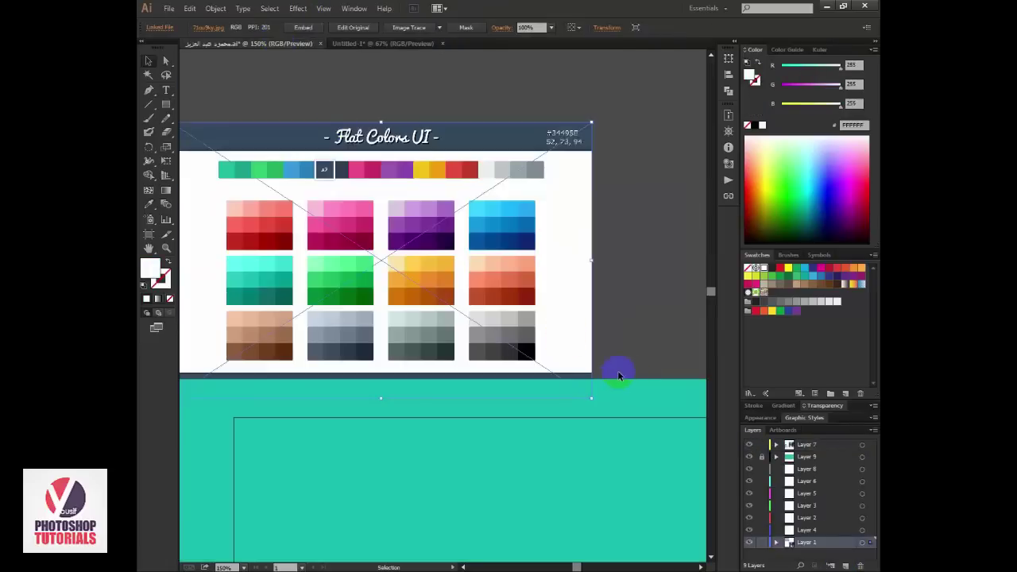
pyautogui.scroll(-5, 363, 257)
pyautogui.scroll(-5, 278, 170)
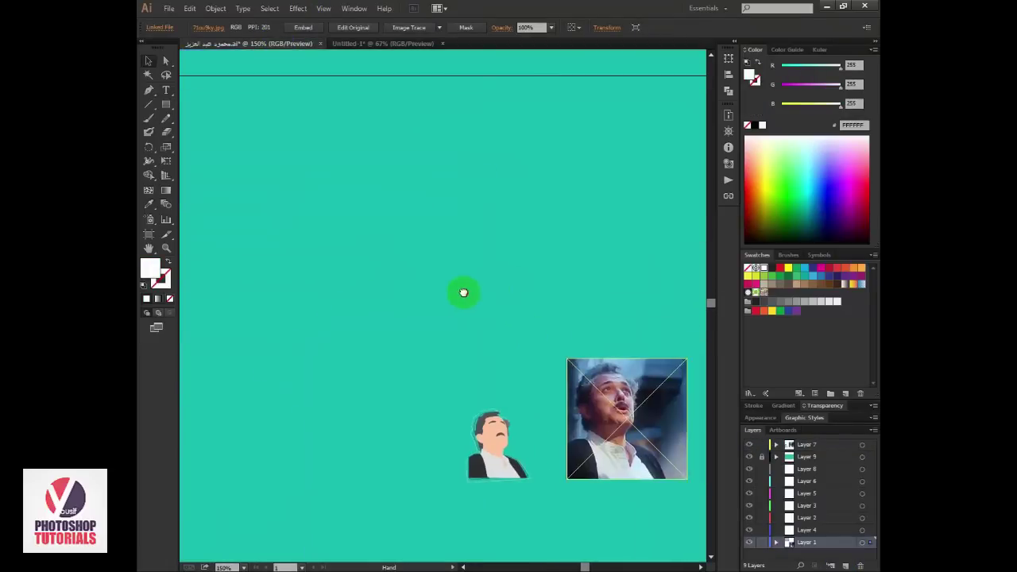
pyautogui.hscroll(1, 464, 290)
pyautogui.moveTo(526, 371); pyautogui.dragTo(477, 433)
pyautogui.keyDown('shift'); pyautogui.click(547, 356); pyautogui.keyUp('shift')
pyautogui.moveTo(547, 356)
pyautogui.mouseDown()
pyautogui.moveTo(406, 46)
pyautogui.moveTo(377, 275)
pyautogui.mouseUp()
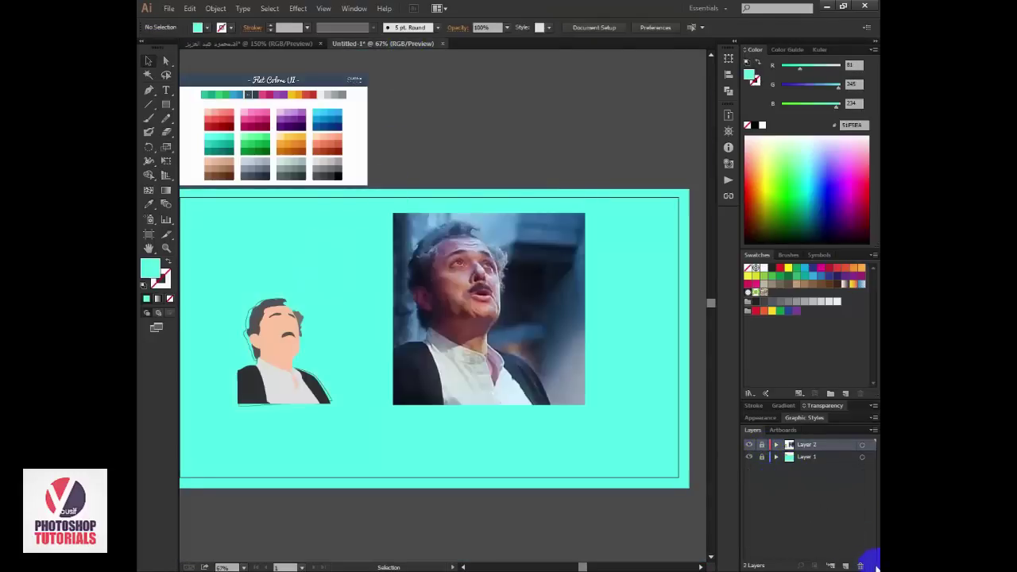
# Step: Add another layer and sample the peach skin tone from the reference portrait
pyautogui.click(846, 566)
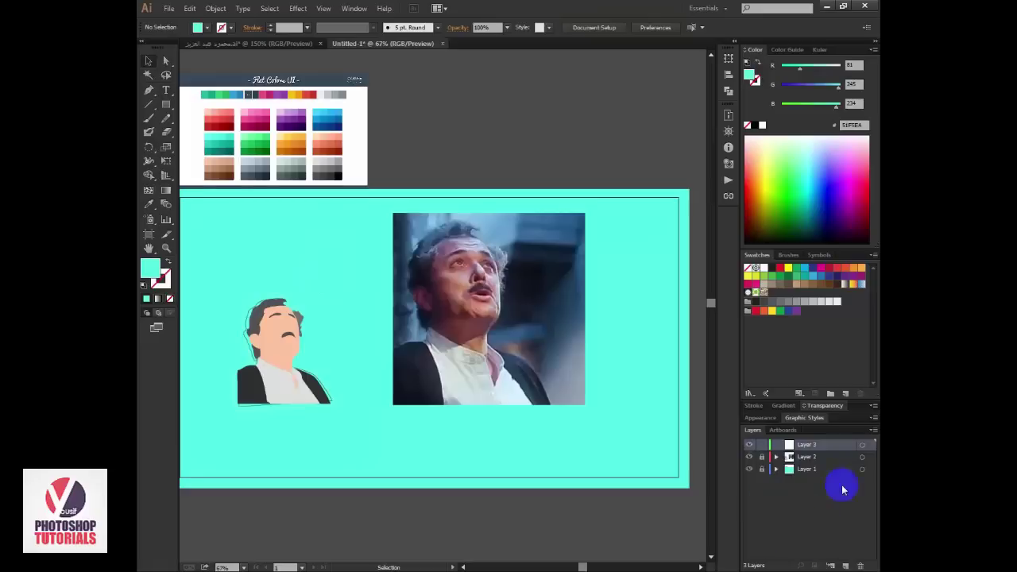
pyautogui.hotkey('ctrl', '+')
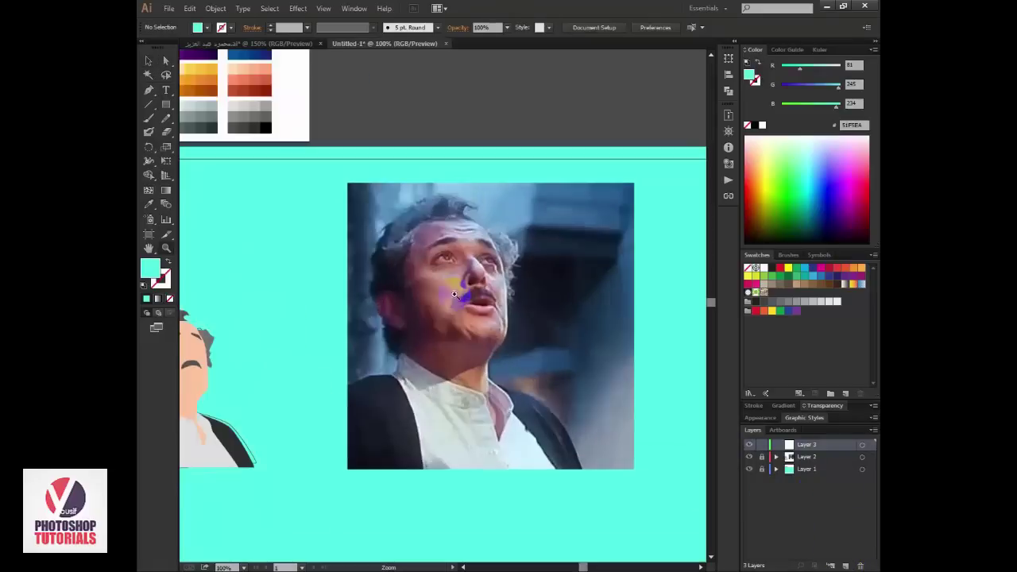
pyautogui.moveTo(364, 283)
pyautogui.mouseDown()
pyautogui.moveTo(438, 309)
pyautogui.moveTo(476, 356)
pyautogui.mouseUp()
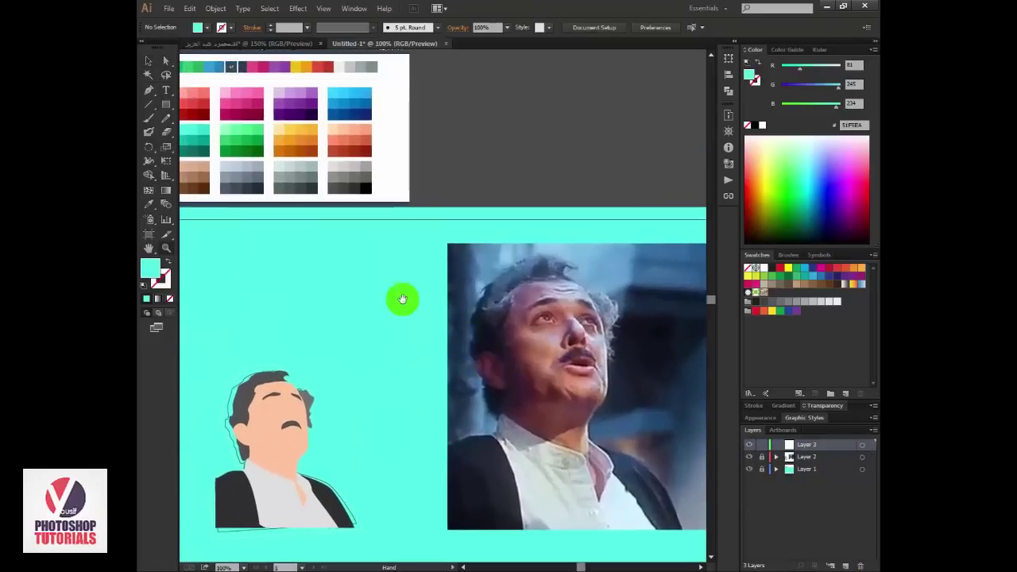
pyautogui.press('z')
pyautogui.press('i')
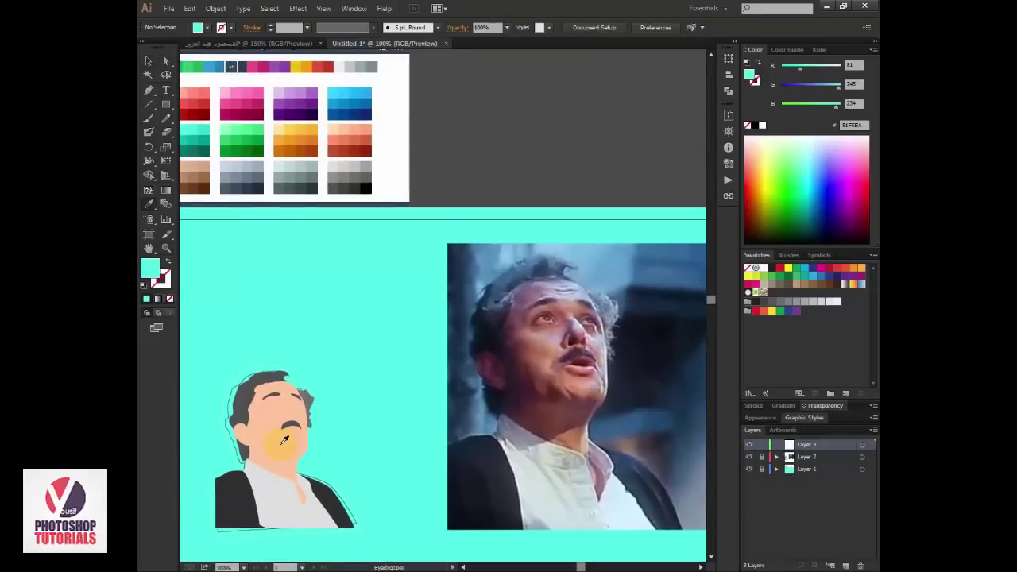
pyautogui.click(285, 442)
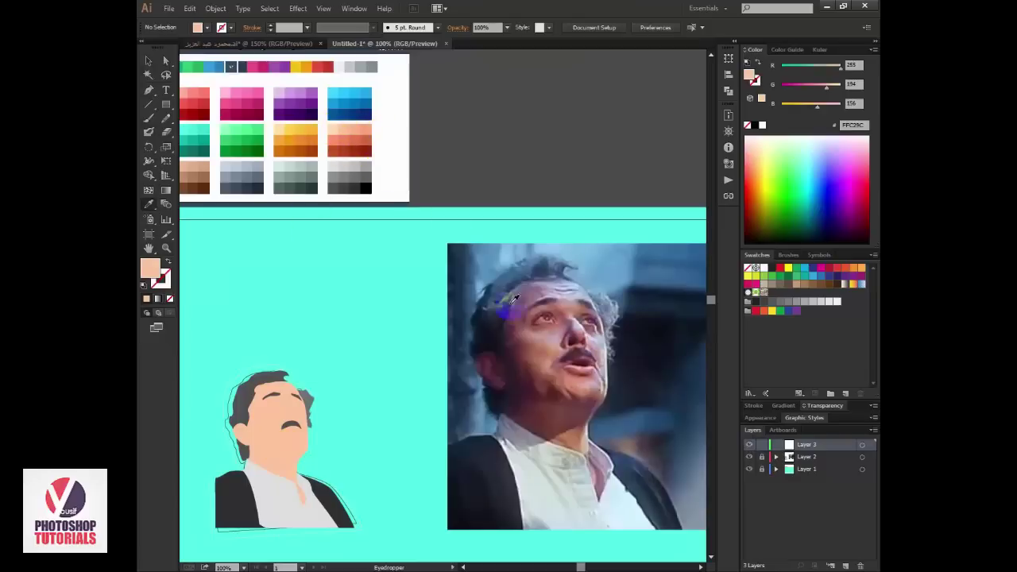
# Step: Zoom to 200% on the man's face in the photo, ready for Pen tracing
pyautogui.press('z')
pyautogui.click(477, 310)
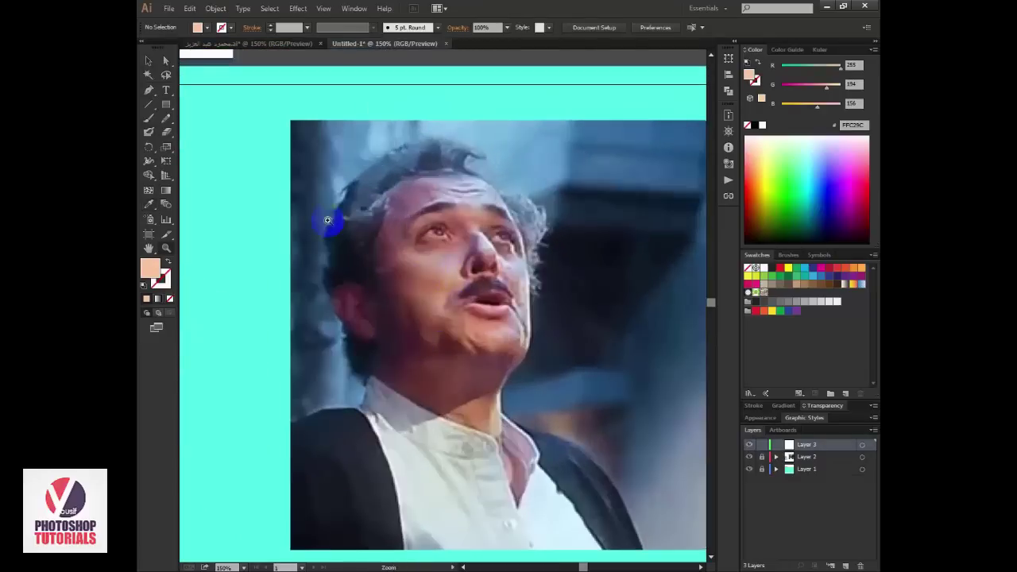
pyautogui.moveTo(149, 90); pyautogui.dragTo(184, 88)
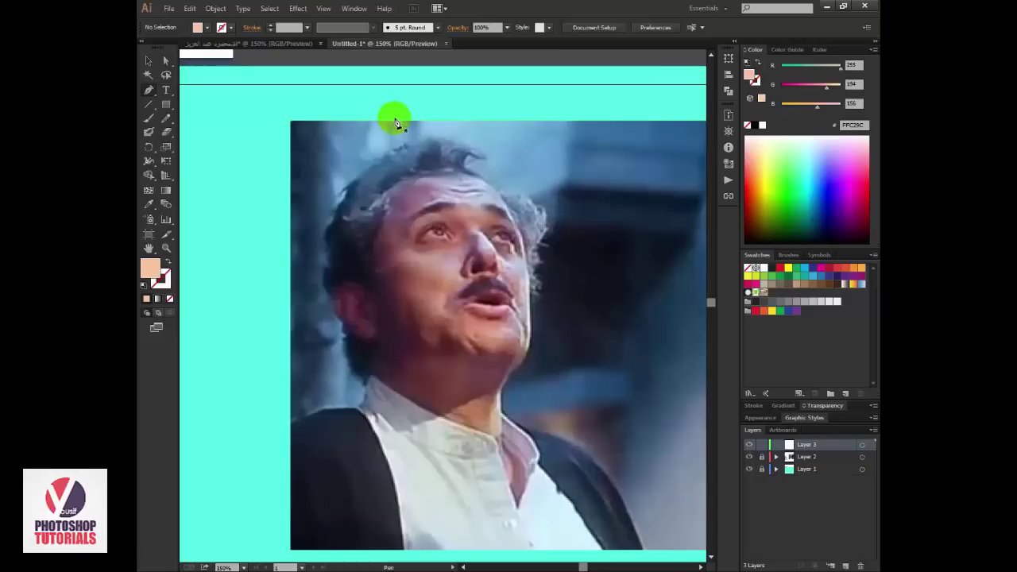
pyautogui.hotkey('ctrl', '+')
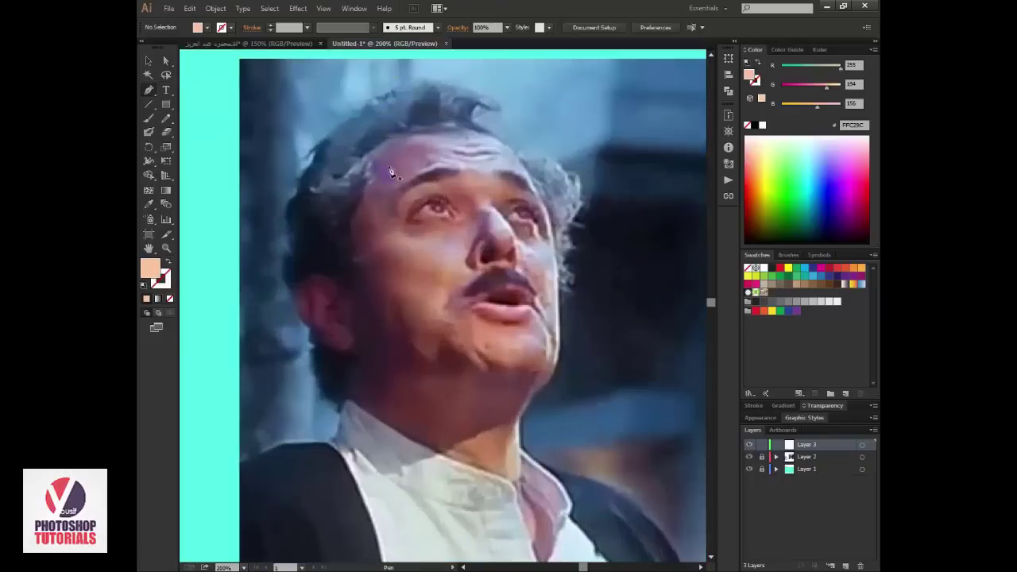
# Step: Start the face outline at the jaw and curve it over the forehead and right temple
pyautogui.click(352, 394)
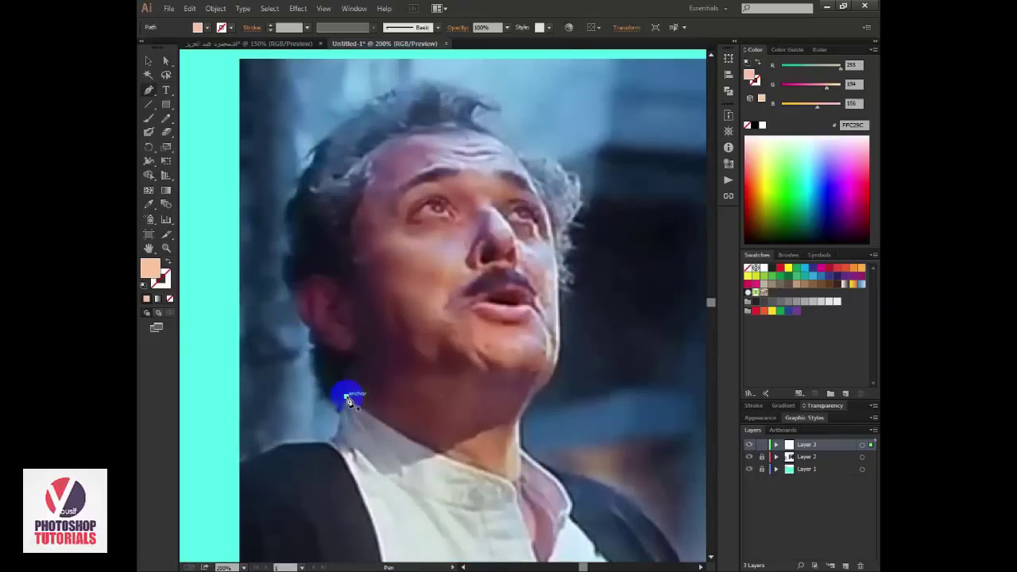
pyautogui.moveTo(347, 401); pyautogui.dragTo(341, 256)
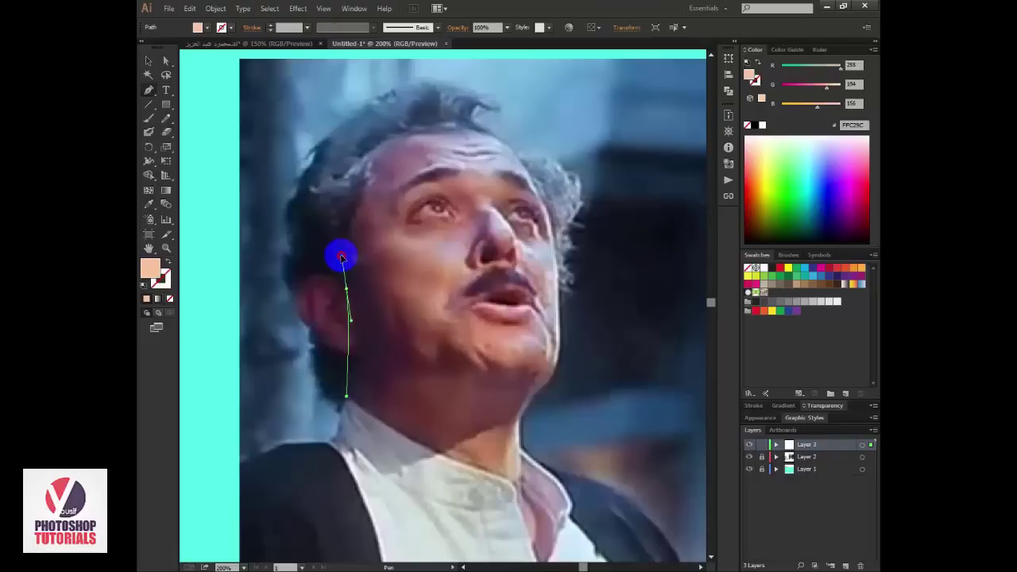
pyautogui.click(355, 173)
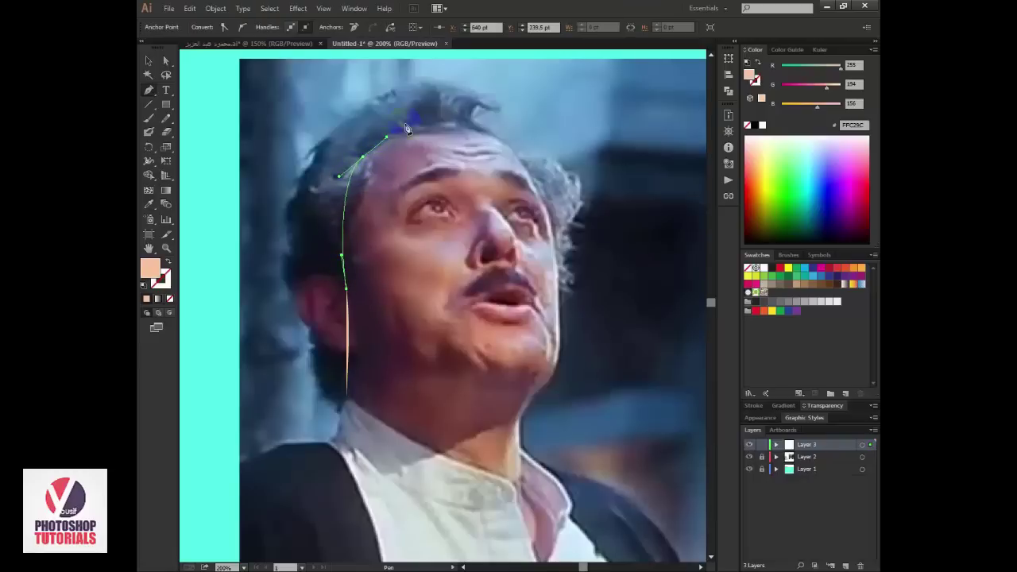
pyautogui.moveTo(497, 135); pyautogui.dragTo(548, 165)
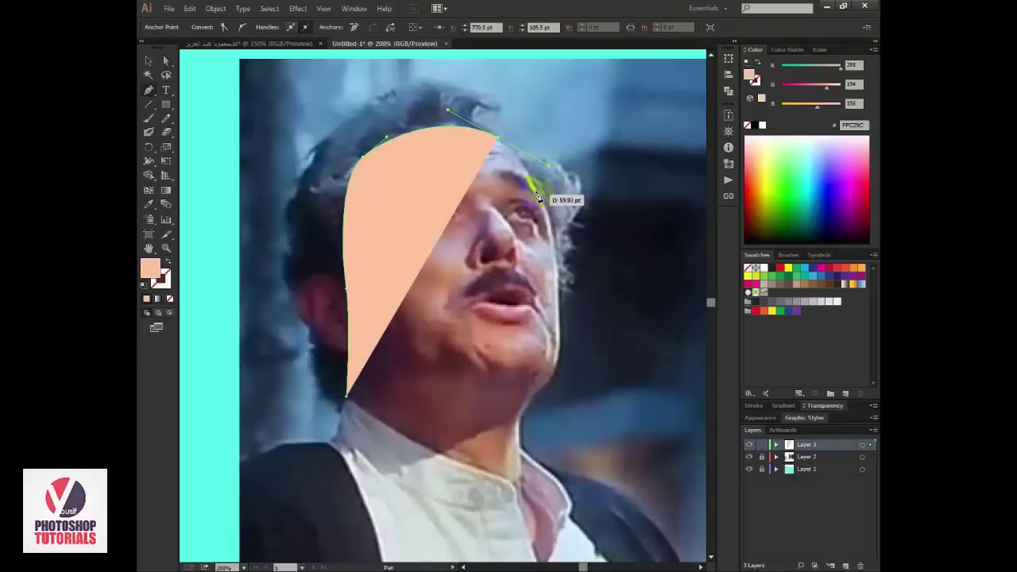
pyautogui.keyDown('alt'); pyautogui.click(504, 140); pyautogui.keyUp('alt')
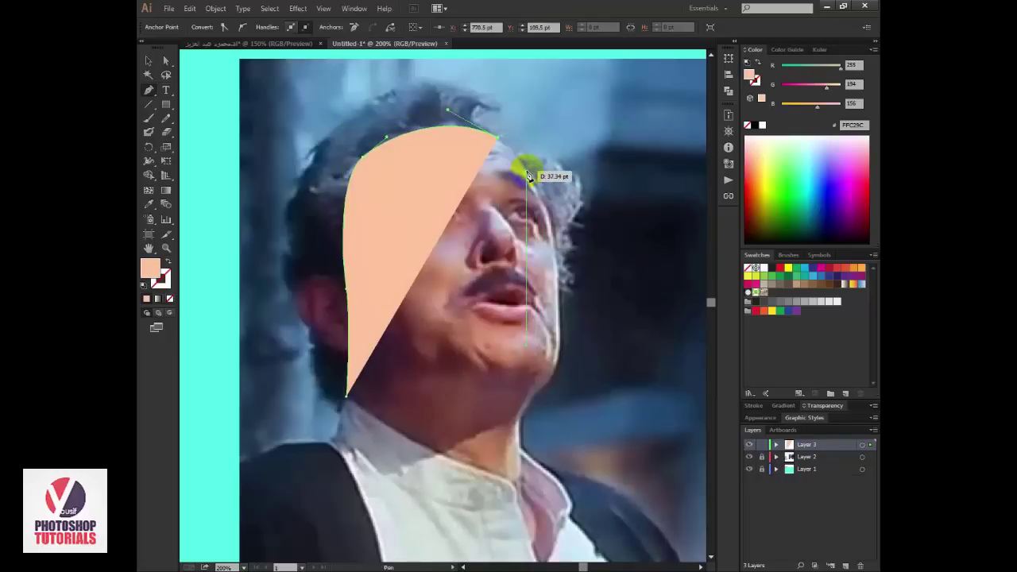
pyautogui.click(535, 188)
pyautogui.moveTo(535, 188); pyautogui.dragTo(554, 271)
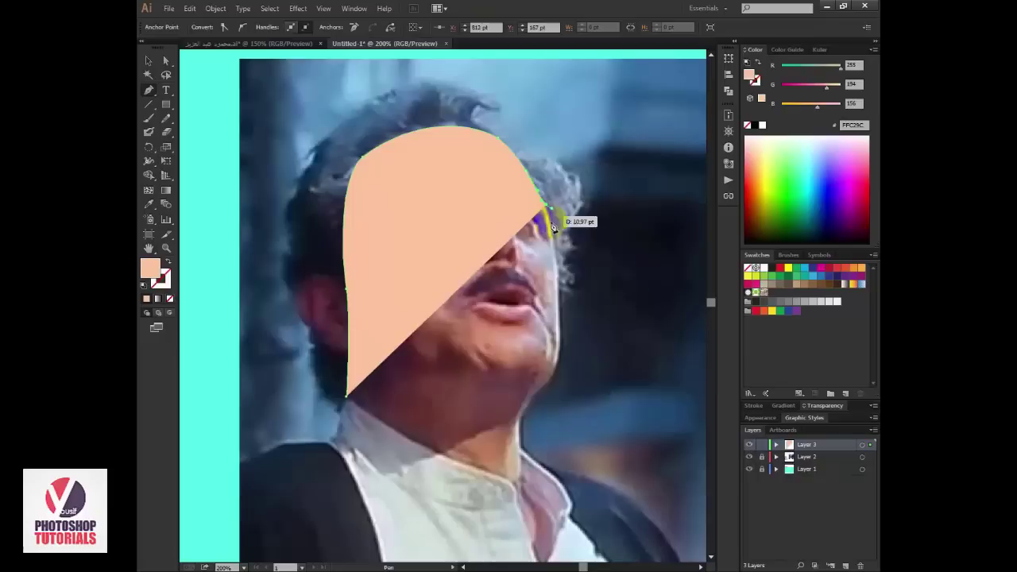
pyautogui.click(556, 283)
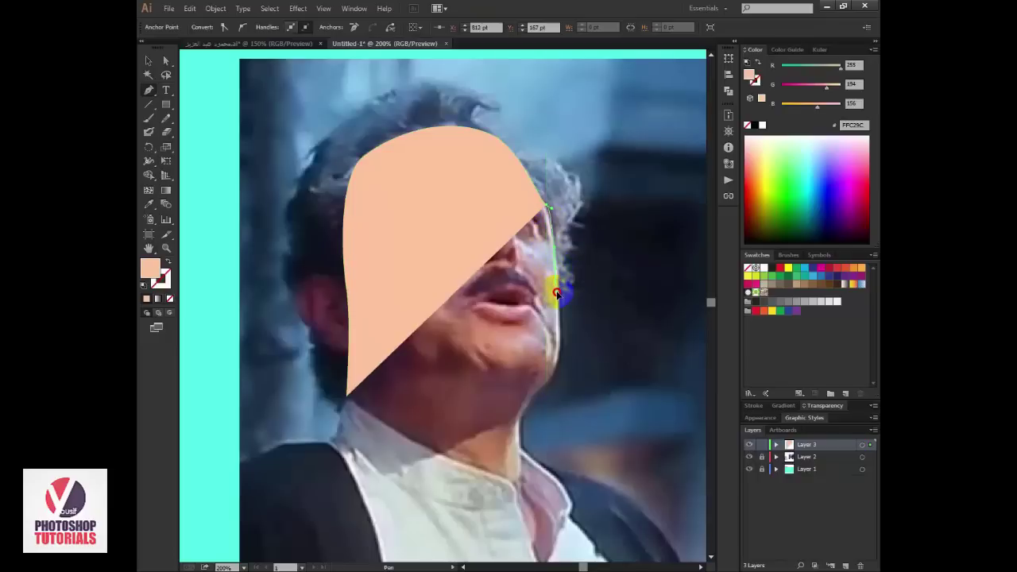
pyautogui.moveTo(555, 276); pyautogui.dragTo(540, 306)
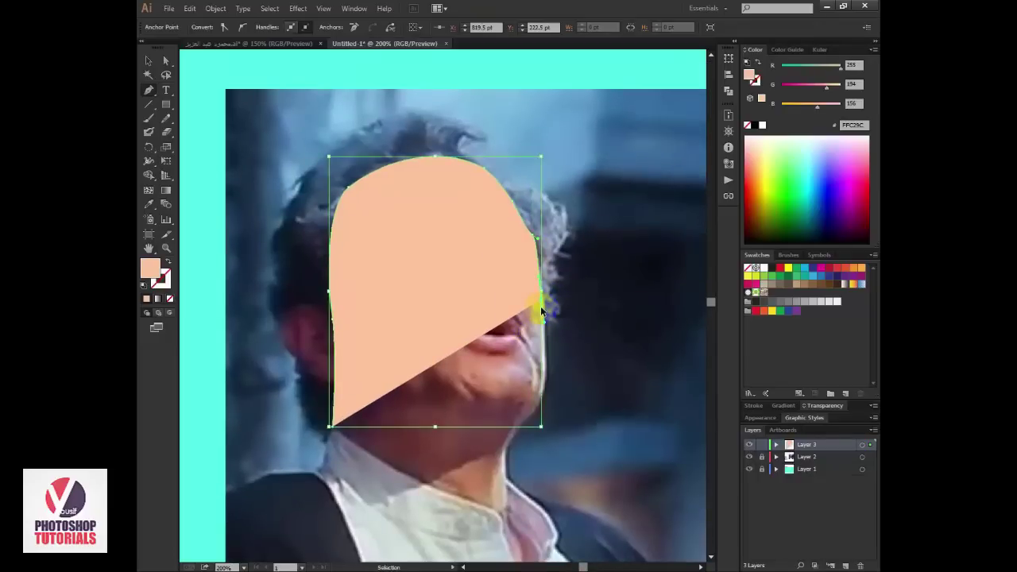
pyautogui.hotkey('ctrl', '=')
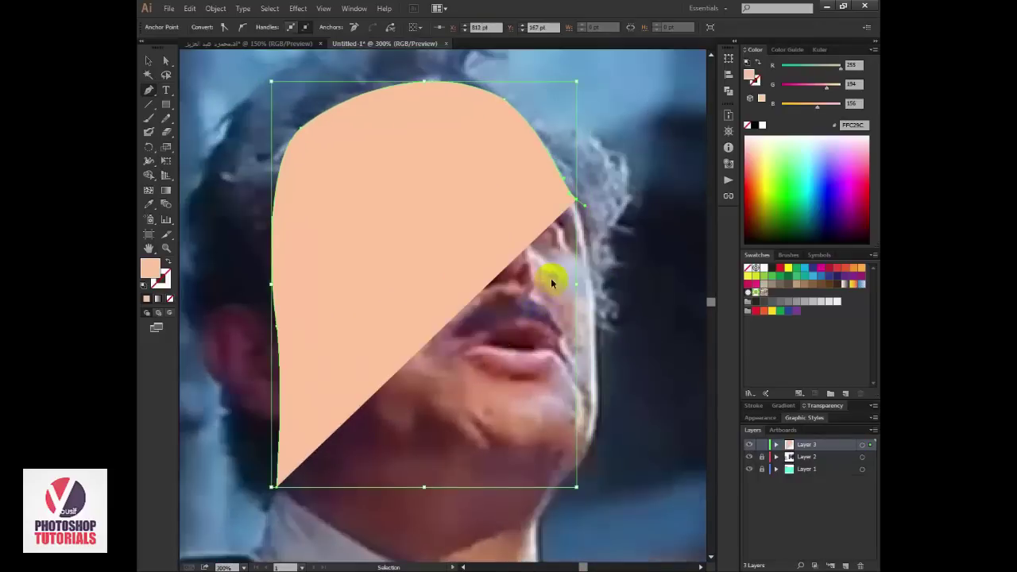
pyautogui.hotkey('ctrl', 'z')
pyautogui.hotkey('ctrl', 'z')
pyautogui.hotkey('ctrl', 'z')
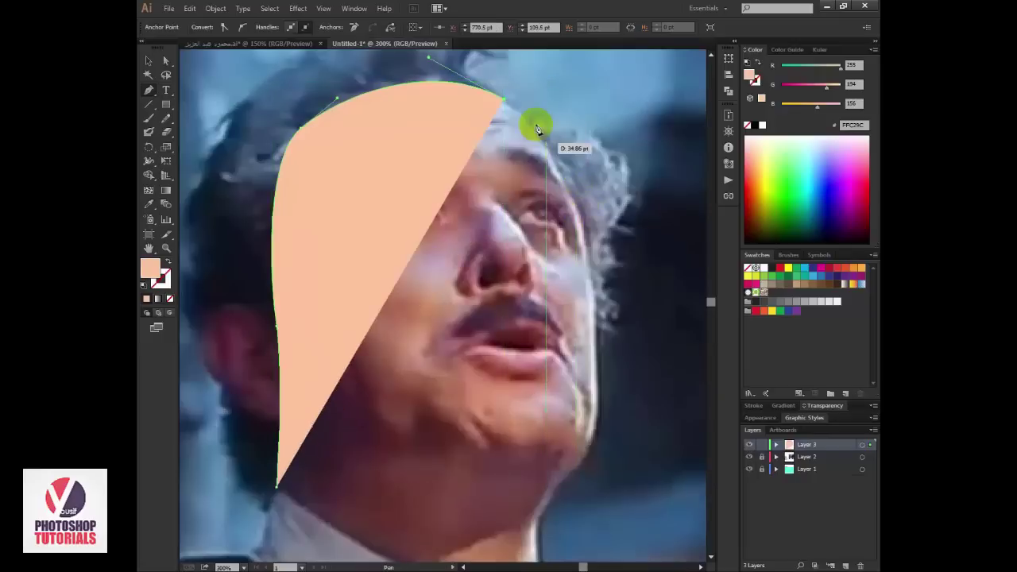
# Step: Redo the right side of the outline down the hair, cheek and jaw
pyautogui.click(549, 149)
pyautogui.moveTo(548, 149)
pyautogui.mouseDown()
pyautogui.moveTo(585, 219)
pyautogui.moveTo(583, 210)
pyautogui.moveTo(595, 310)
pyautogui.mouseUp()
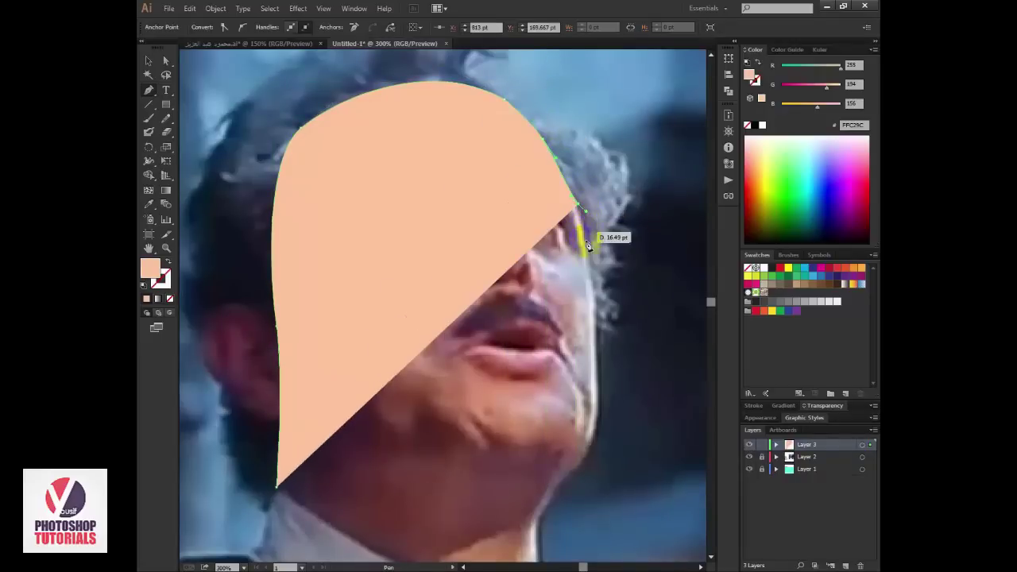
pyautogui.click(592, 296)
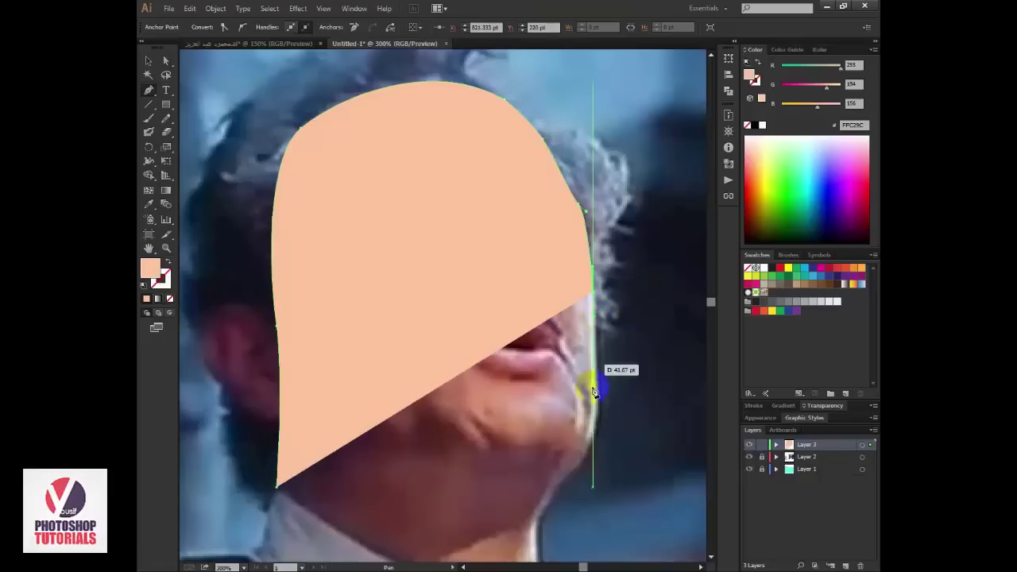
pyautogui.click(587, 451)
pyautogui.scroll(-3, 575, 374)
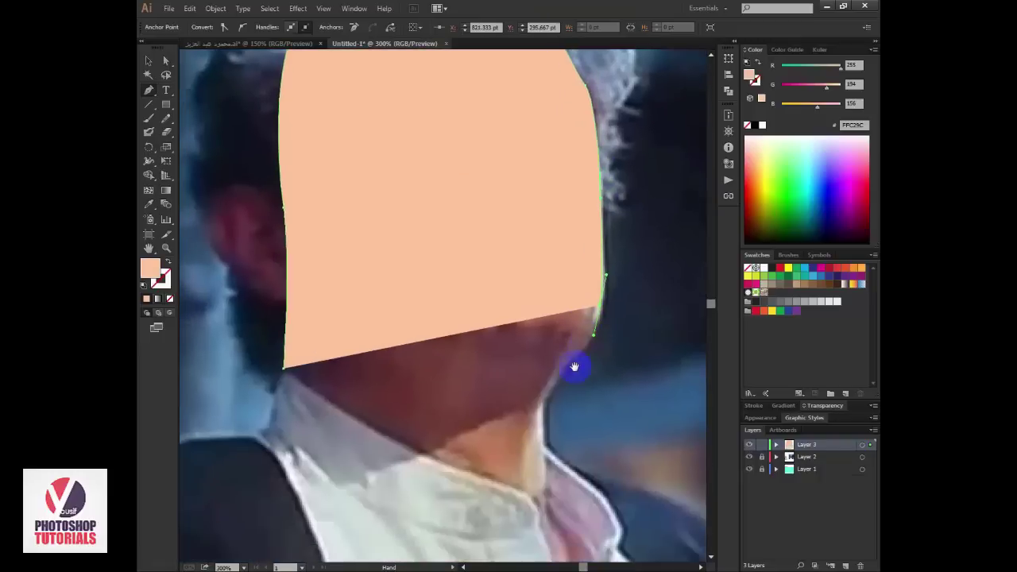
pyautogui.click(549, 391)
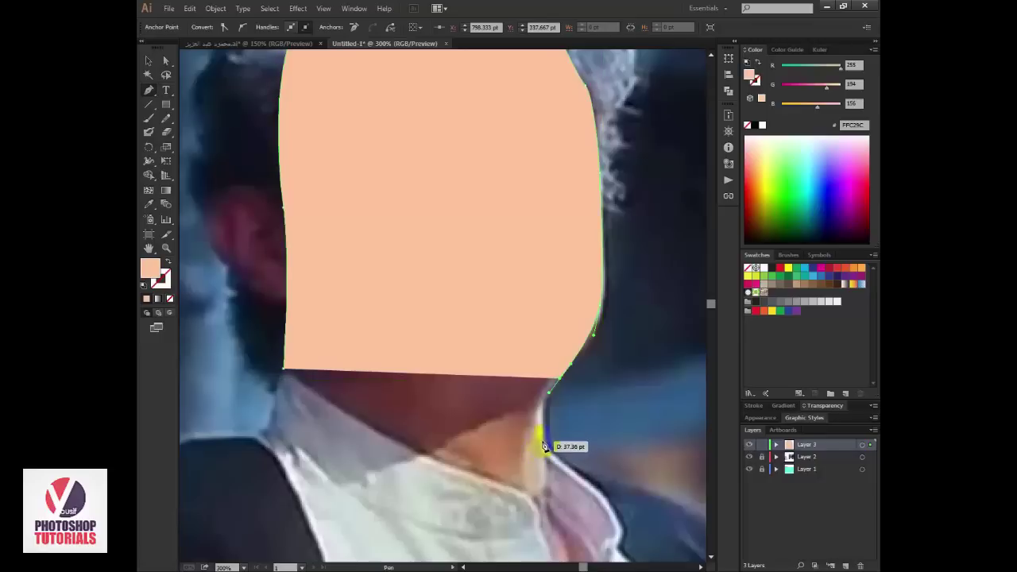
pyautogui.click(544, 494)
# Step: Trace along the neck and collar, close the face-and-neck path, and zoom out
pyautogui.moveTo(542, 492); pyautogui.dragTo(507, 290)
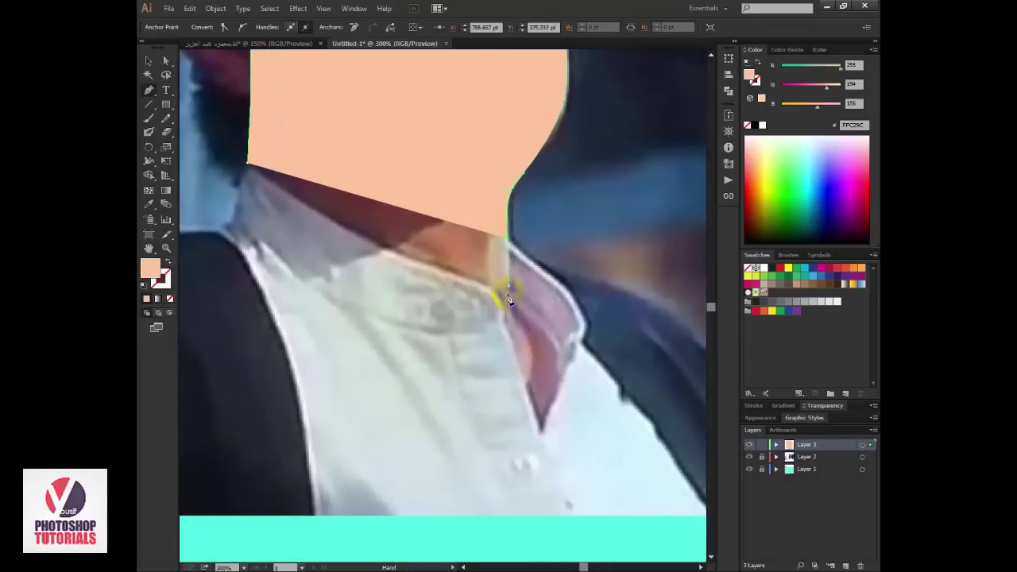
pyautogui.click(502, 296)
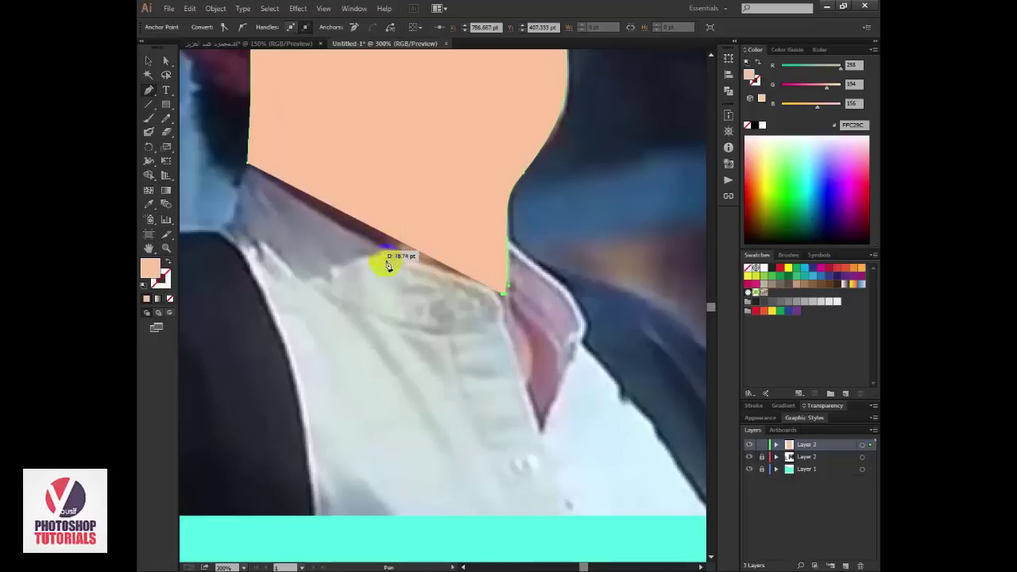
pyautogui.click(317, 271)
pyautogui.click(269, 218)
pyautogui.click(250, 199)
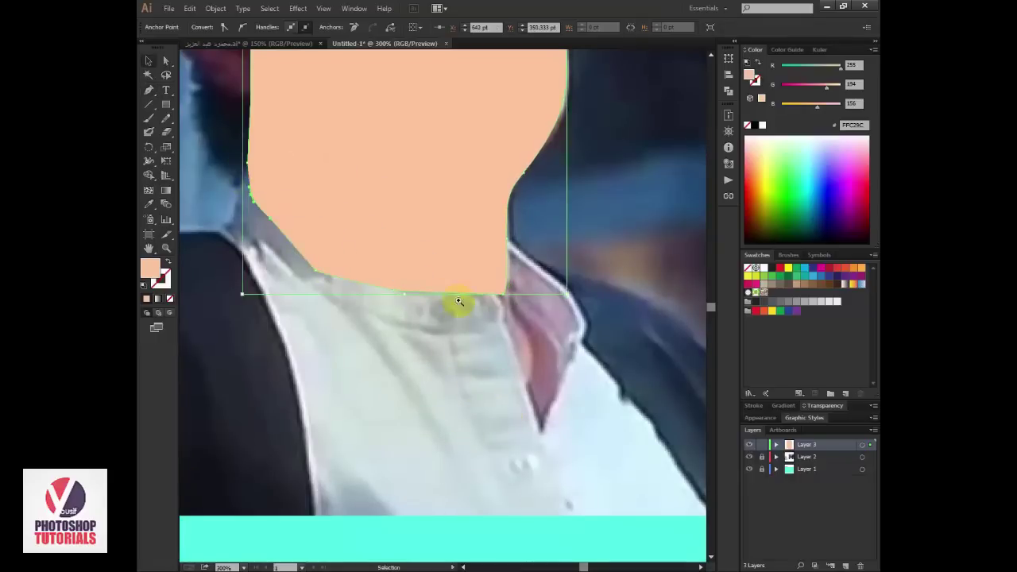
pyautogui.keyDown('ctrl'); pyautogui.keyDown('alt'); pyautogui.click(437, 272); pyautogui.keyUp('alt'); pyautogui.keyUp('ctrl')
pyautogui.keyDown('ctrl'); pyautogui.click(453, 413); pyautogui.keyUp('ctrl')
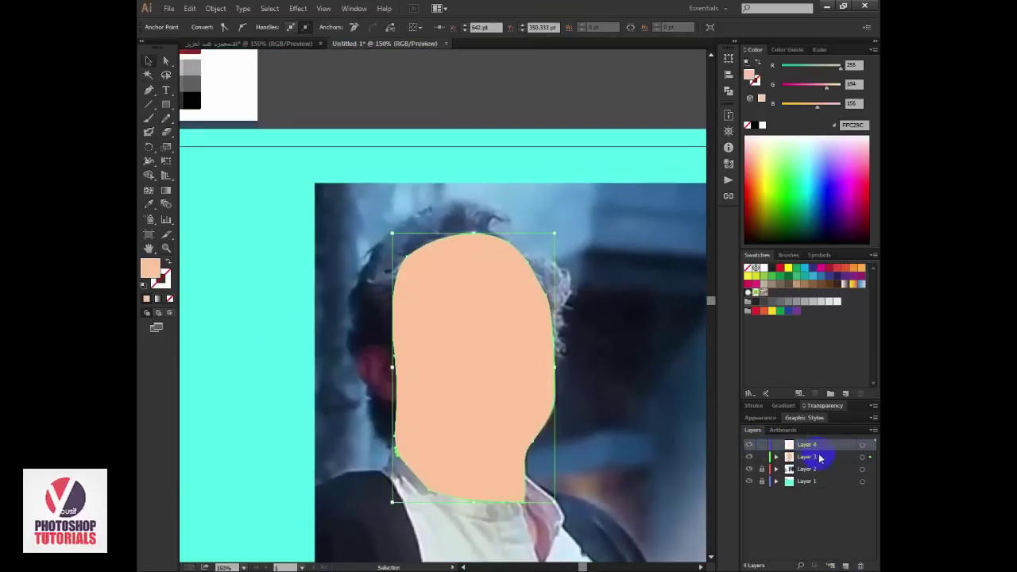
# Step: Deselect the face shape, zoom in on the hair, and hide the face layer
pyautogui.click(583, 370)
pyautogui.keyDown('ctrl'); pyautogui.click(422, 295); pyautogui.keyUp('ctrl')
pyautogui.keyDown('ctrl'); pyautogui.click(387, 295); pyautogui.keyUp('ctrl')
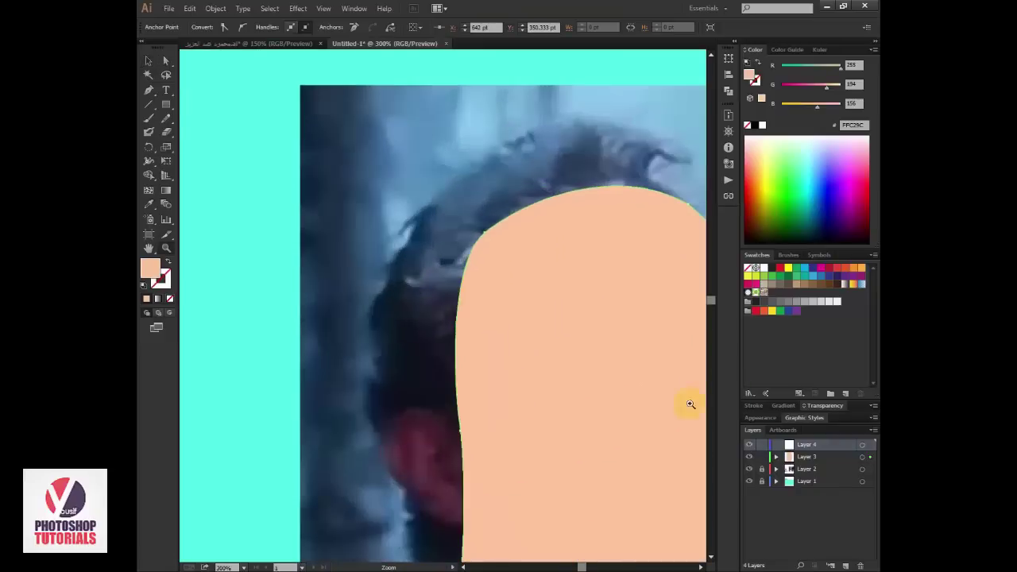
pyautogui.click(749, 457)
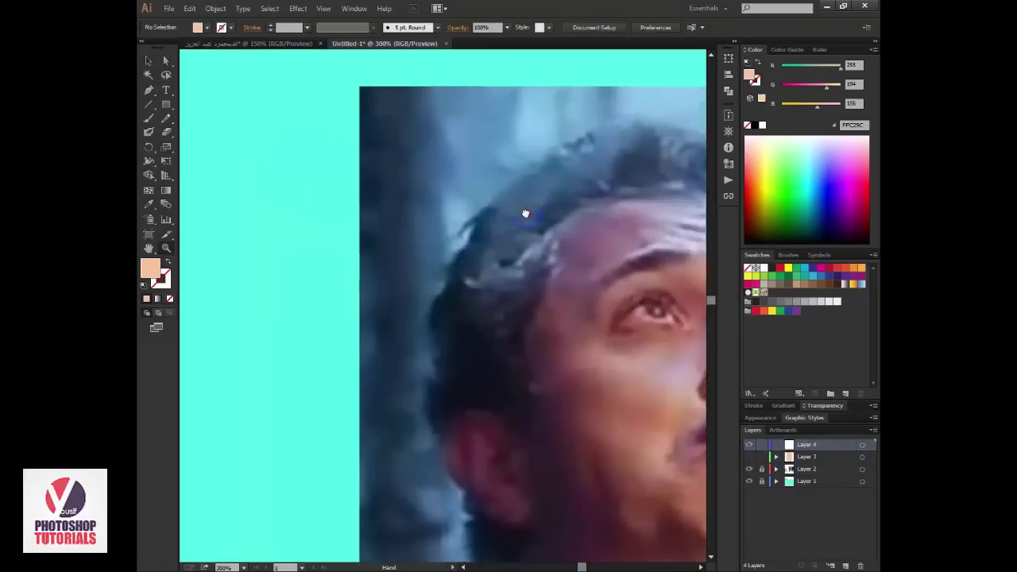
# Step: Sample the dark grey 505050 hair colour and pan back to the photo's face
pyautogui.press('i')
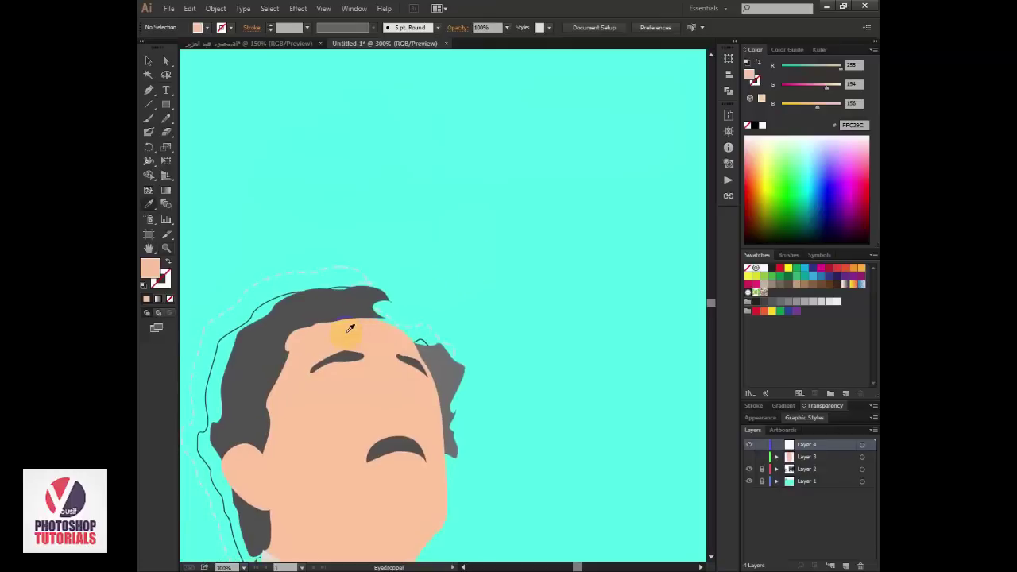
pyautogui.click(347, 311)
pyautogui.scroll(5, 429, 266)
pyautogui.scroll(5, 429, 266)
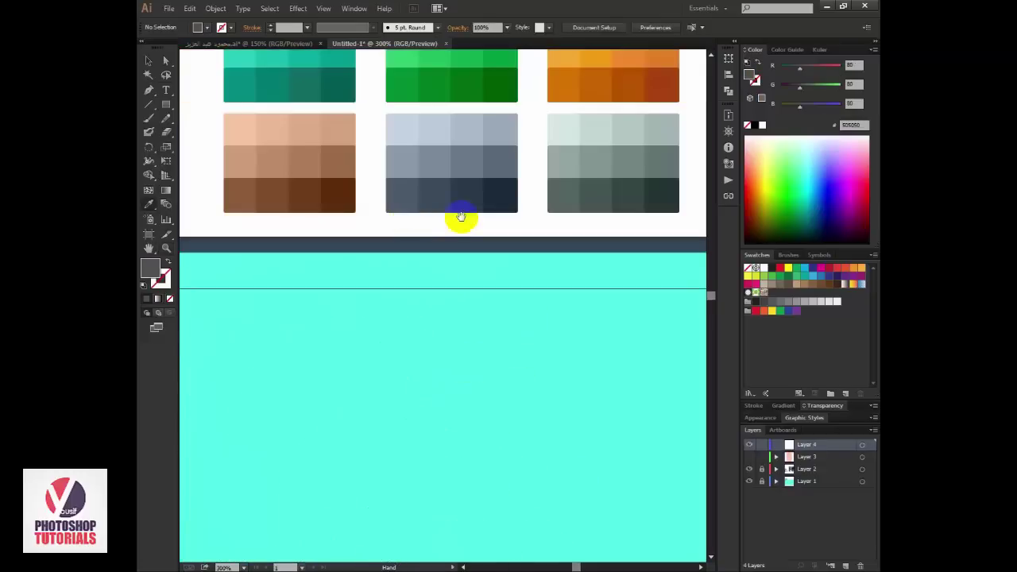
pyautogui.scroll(2, 429, 274)
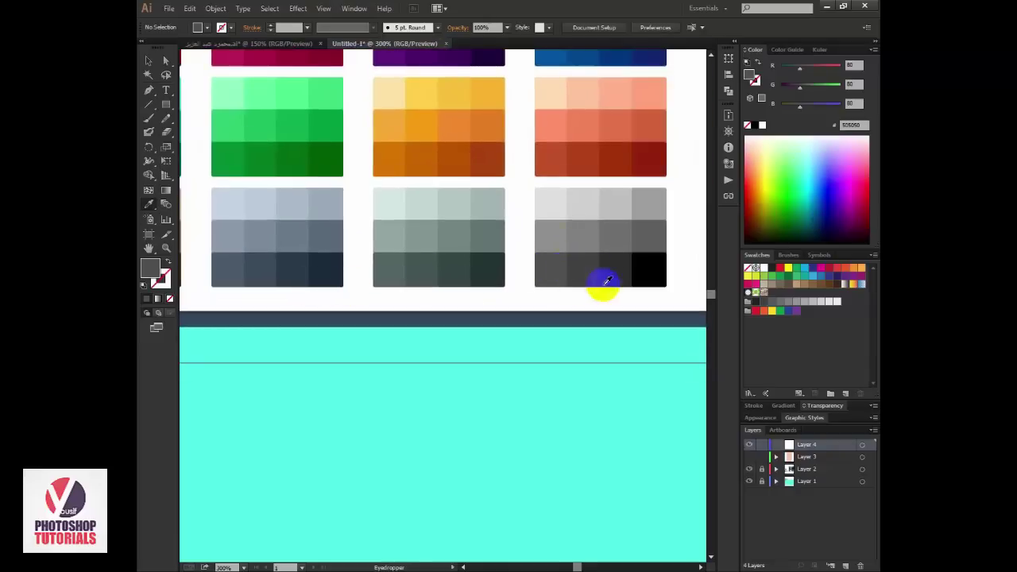
pyautogui.moveTo(539, 302)
pyautogui.mouseDown()
pyautogui.moveTo(422, 286)
pyautogui.moveTo(342, 154)
pyautogui.moveTo(348, 117)
pyautogui.mouseUp()
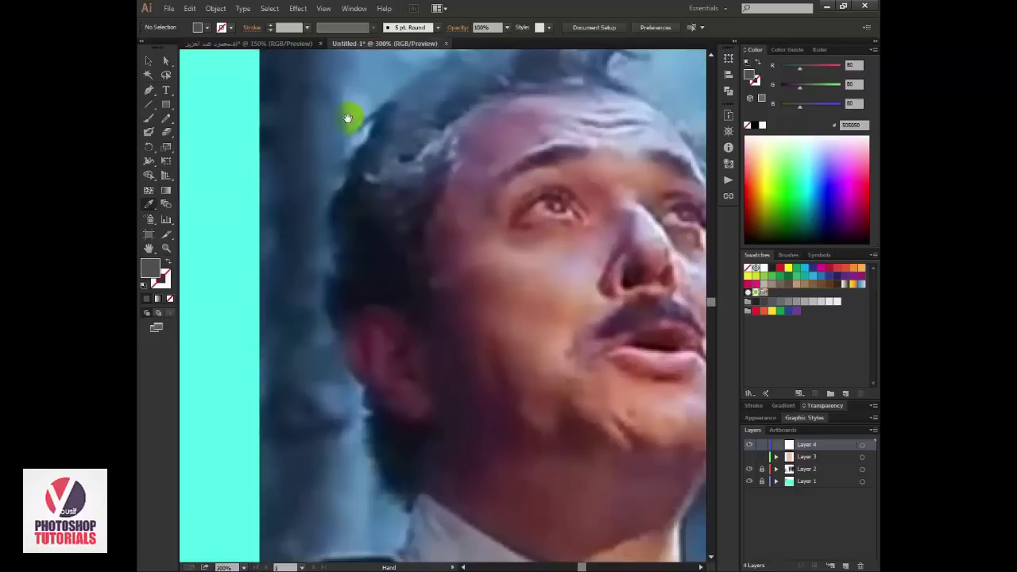
# Step: Start the dark grey hair outline near the neck, redoing the misplaced first points
pyautogui.press('p')
pyautogui.moveTo(408, 505)
pyautogui.mouseDown()
pyautogui.moveTo(409, 467)
pyautogui.moveTo(377, 420)
pyautogui.mouseUp()
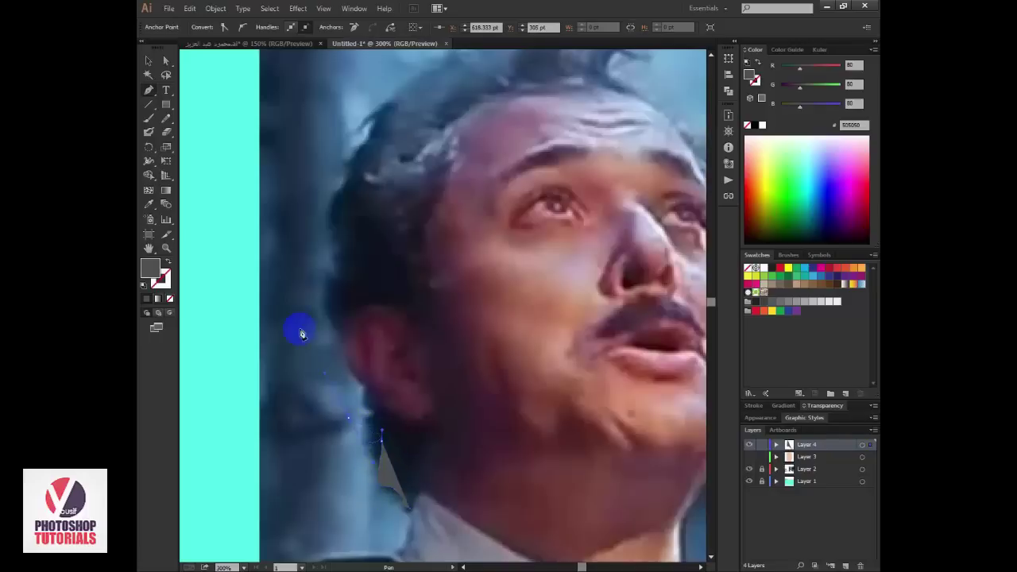
pyautogui.moveTo(295, 294); pyautogui.dragTo(283, 232)
pyautogui.hotkey('ctrl', 'z')
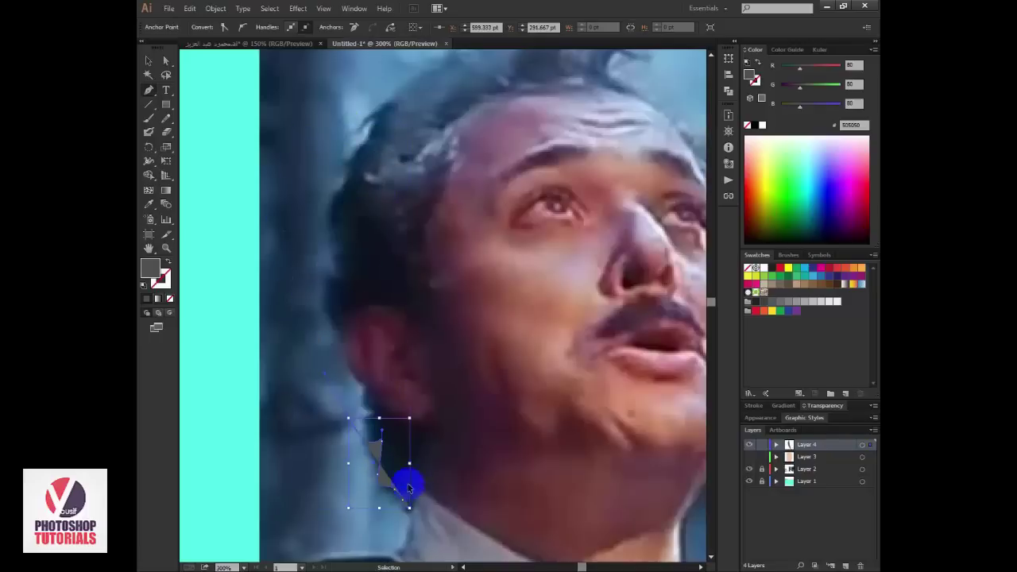
pyautogui.hotkey('ctrl', 'z')
pyautogui.hotkey('ctrl', 'z')
pyautogui.hotkey('ctrl', 'z')
pyautogui.moveTo(398, 493); pyautogui.dragTo(379, 423)
pyautogui.press('ctrl')
pyautogui.moveTo(379, 467)
pyautogui.mouseDown()
pyautogui.moveTo(370, 407)
pyautogui.moveTo(334, 334)
pyautogui.moveTo(331, 296)
pyautogui.moveTo(347, 264)
pyautogui.mouseUp()
# Step: Continue the hair outline up the left side of the head and over the top
pyautogui.moveTo(334, 224); pyautogui.dragTo(345, 229)
pyautogui.moveTo(345, 188)
pyautogui.mouseDown()
pyautogui.moveTo(339, 199)
pyautogui.moveTo(394, 99)
pyautogui.moveTo(352, 194)
pyautogui.mouseUp()
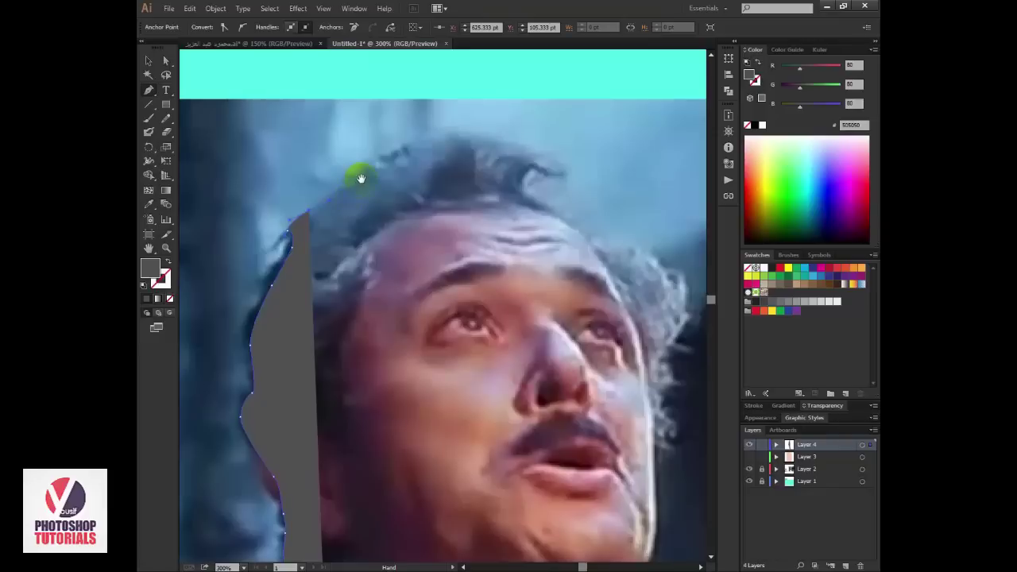
pyautogui.click(369, 178)
pyautogui.moveTo(397, 151)
pyautogui.mouseDown()
pyautogui.moveTo(432, 141)
pyautogui.moveTo(557, 159)
pyautogui.moveTo(512, 195)
pyautogui.moveTo(585, 243)
pyautogui.mouseUp()
pyautogui.click(824, 408)
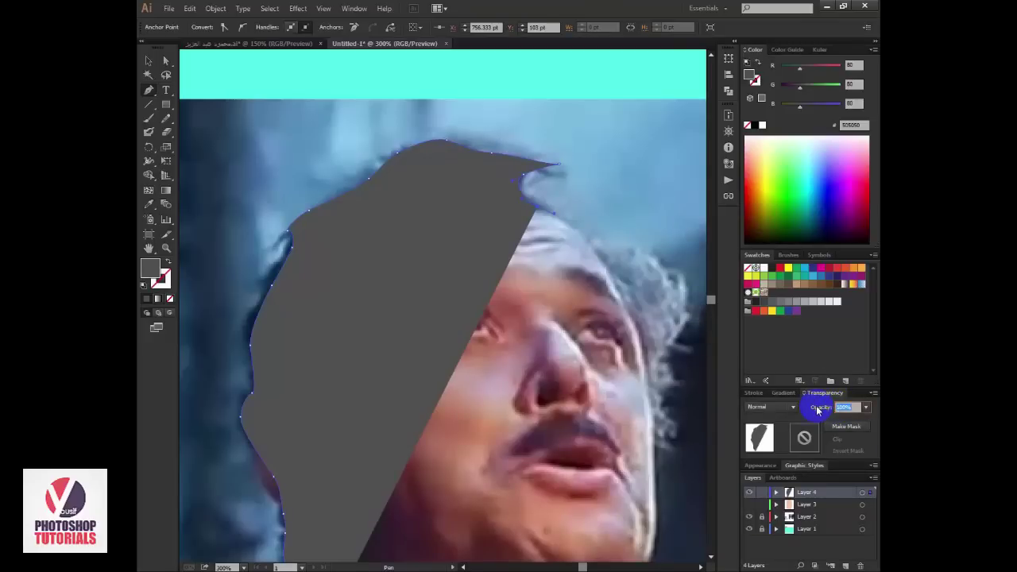
pyautogui.write('50')
# Step: Make the hair shape 50% opaque and trace it along the hairline and down the cheek
pyautogui.press('Return')
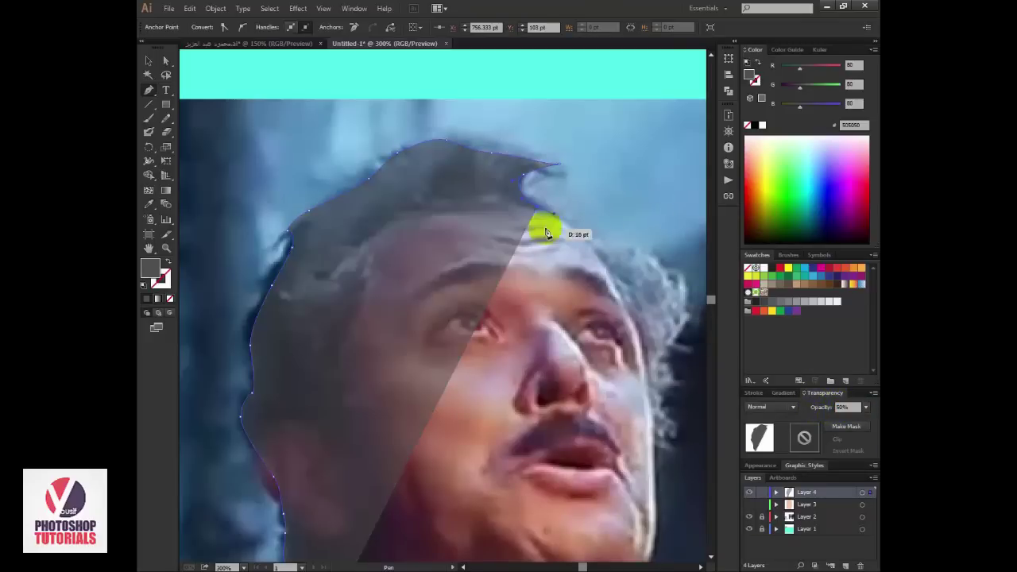
pyautogui.moveTo(545, 227)
pyautogui.mouseDown()
pyautogui.moveTo(503, 213)
pyautogui.moveTo(424, 222)
pyautogui.moveTo(373, 272)
pyautogui.mouseUp()
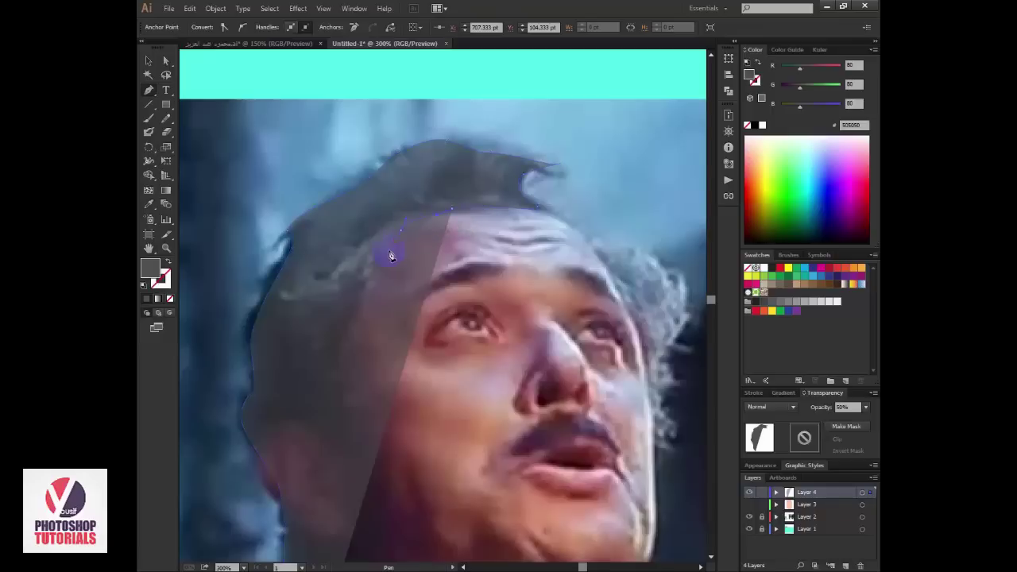
pyautogui.hotkey('ctrl', 'z')
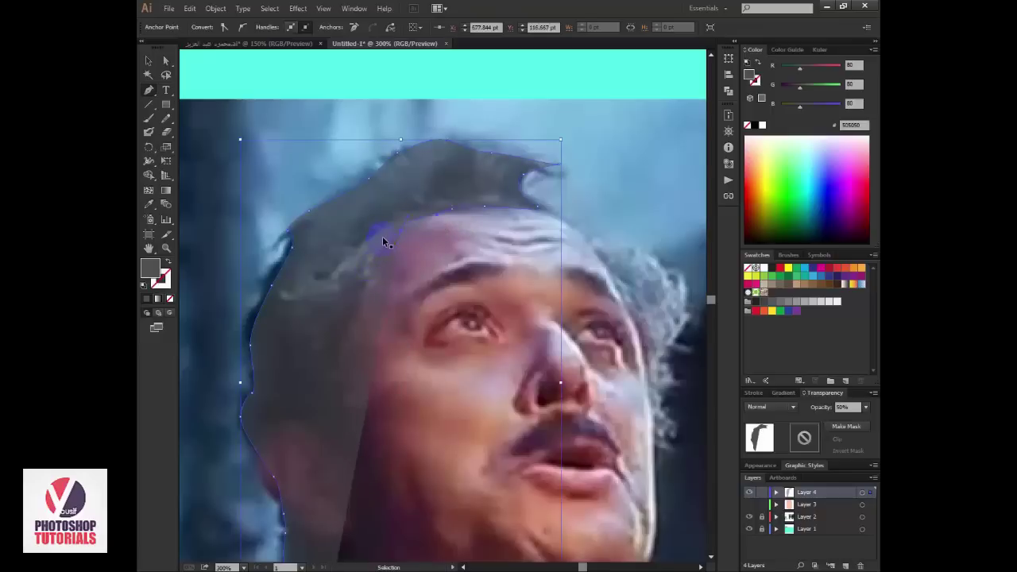
pyautogui.moveTo(383, 236); pyautogui.dragTo(380, 262)
pyautogui.moveTo(363, 302)
pyautogui.mouseDown()
pyautogui.moveTo(349, 318)
pyautogui.moveTo(350, 406)
pyautogui.moveTo(363, 411)
pyautogui.mouseUp()
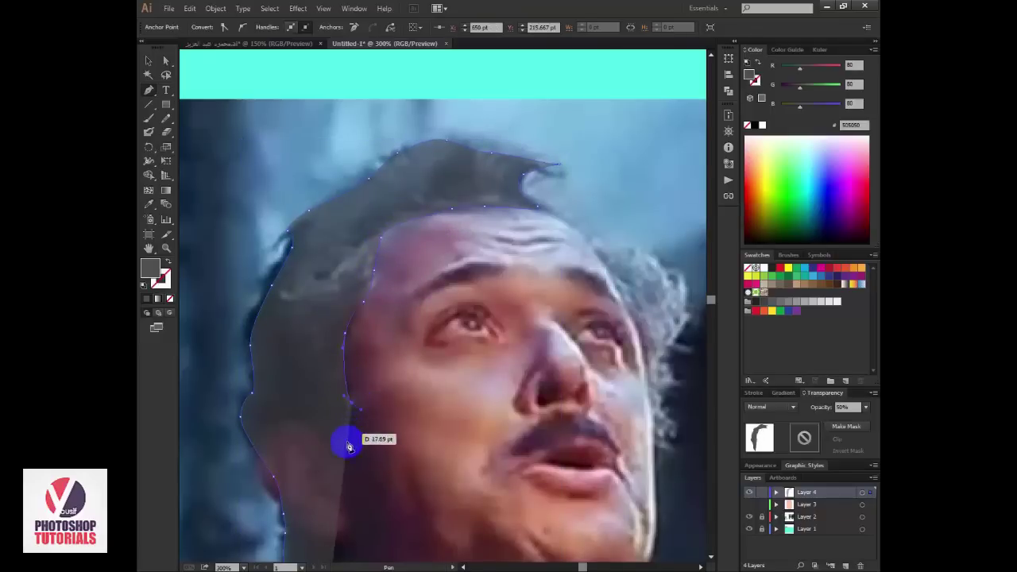
pyautogui.moveTo(345, 446); pyautogui.dragTo(352, 494)
# Step: Finish the hair outline down the jaw, show Layer 3 again, and restore 100% opacity
pyautogui.scroll(-5, 374, 389)
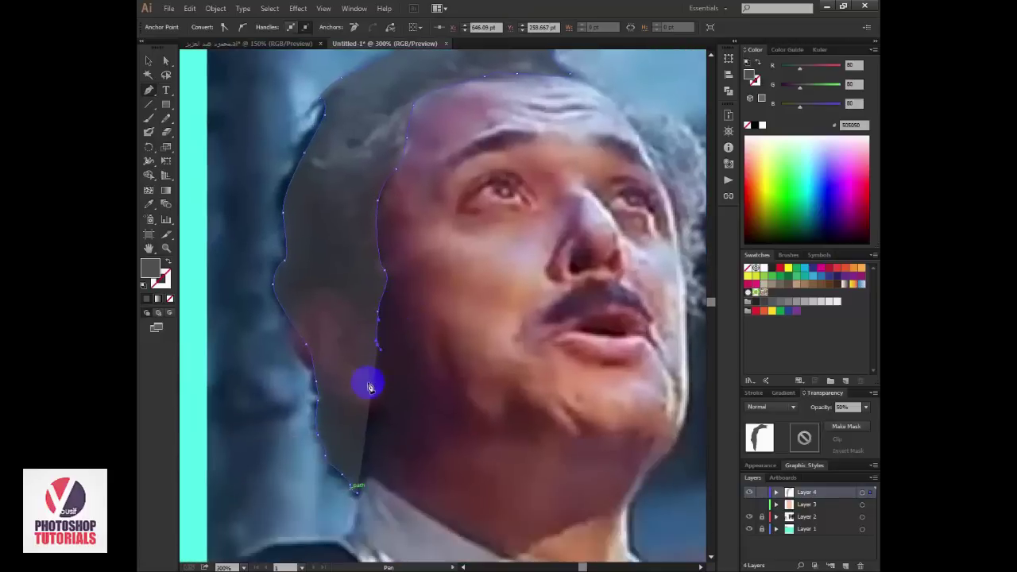
pyautogui.moveTo(367, 404); pyautogui.dragTo(376, 441)
pyautogui.moveTo(356, 483); pyautogui.dragTo(361, 501)
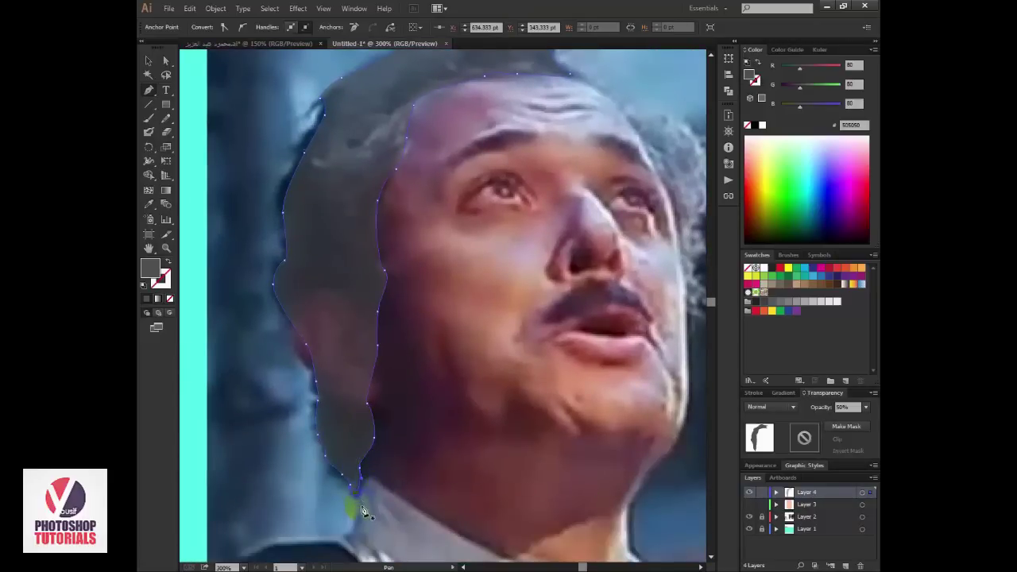
pyautogui.keyDown('alt'); pyautogui.click(512, 290); pyautogui.keyUp('alt')
pyautogui.click(750, 505)
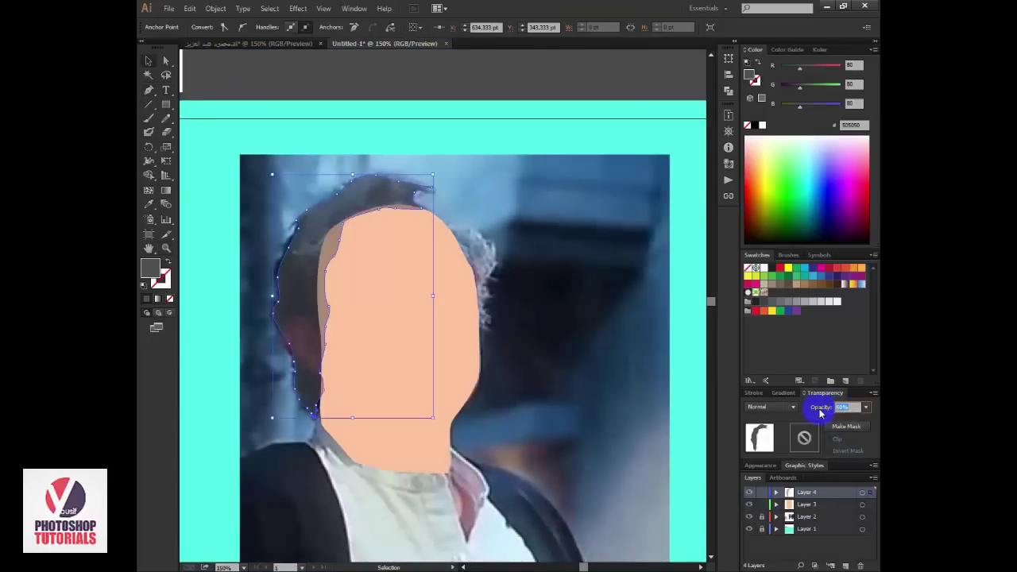
pyautogui.write('100')
pyautogui.press('Return')
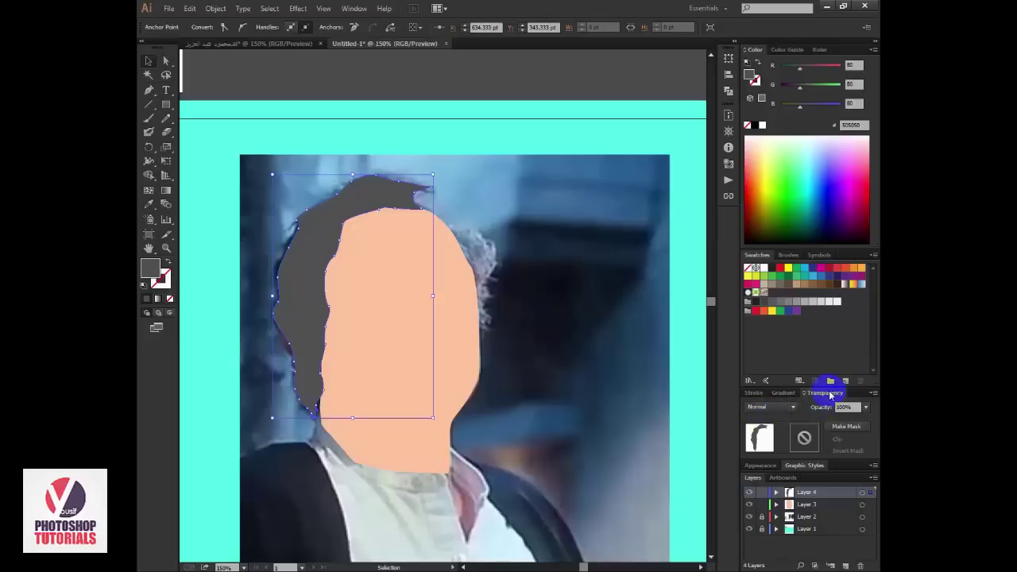
pyautogui.click(323, 8)
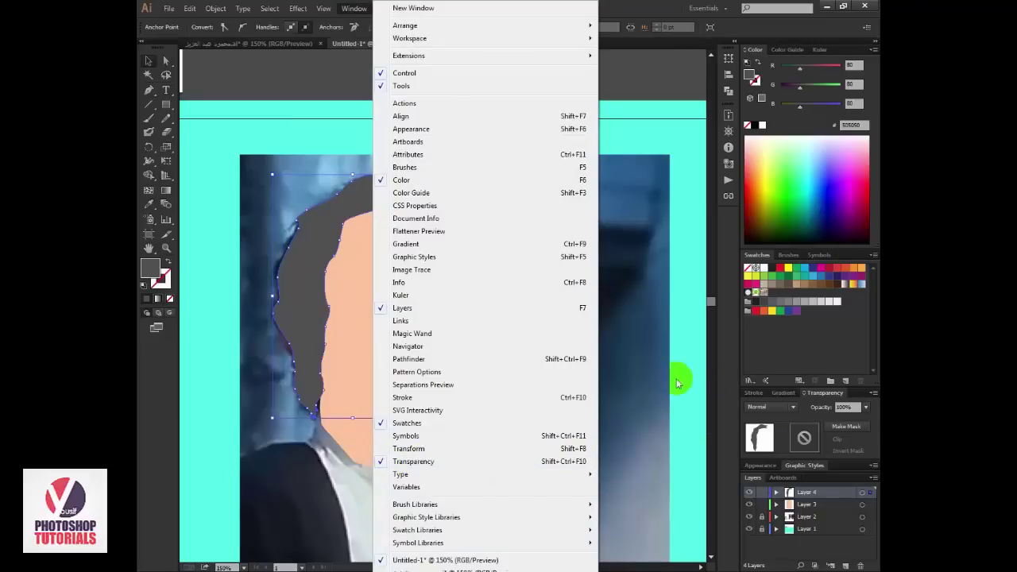
pyautogui.click(645, 374)
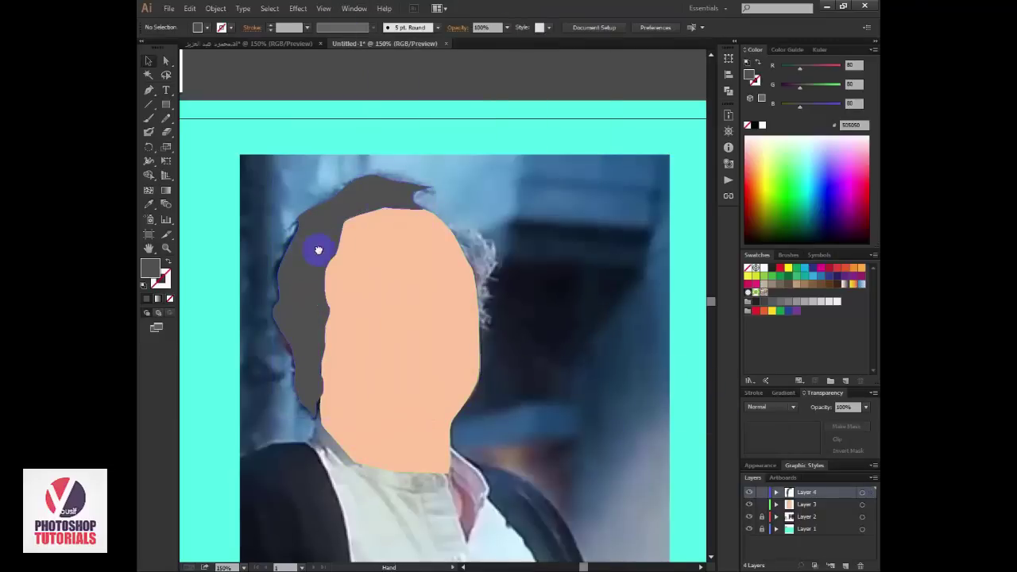
pyautogui.moveTo(318, 260)
pyautogui.mouseDown()
pyautogui.moveTo(573, 170)
pyautogui.moveTo(420, 216)
pyautogui.mouseUp()
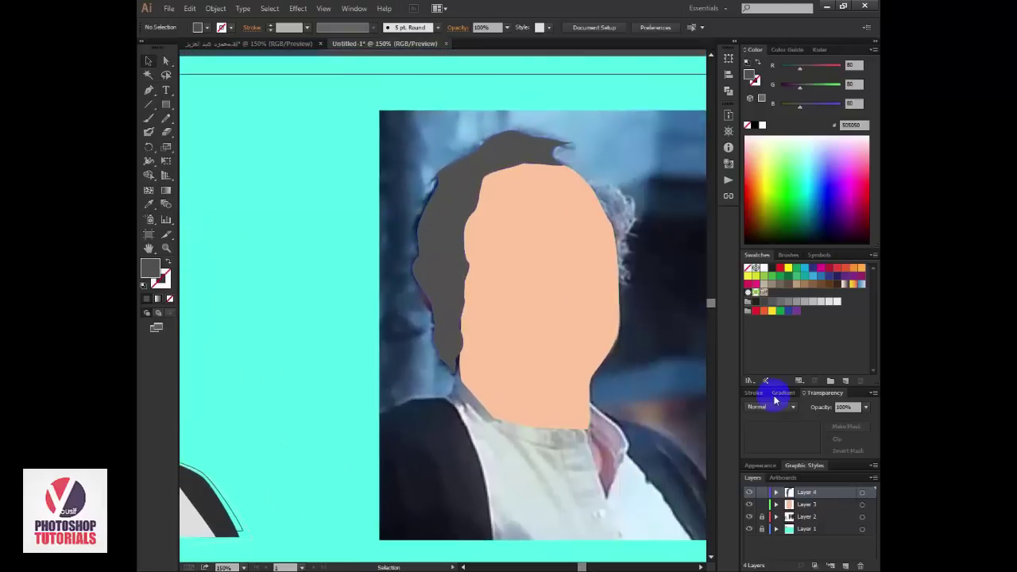
pyautogui.click(749, 517)
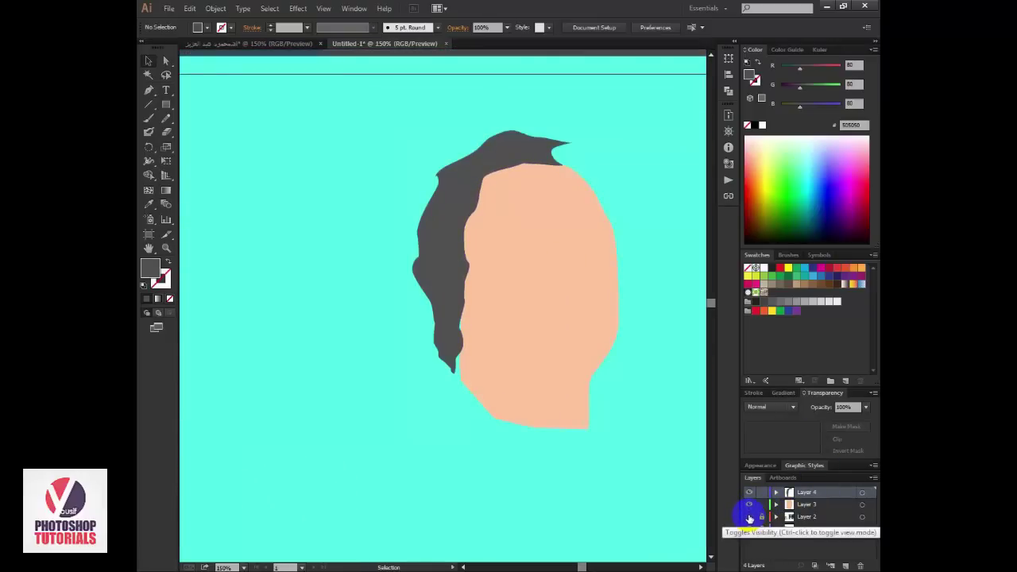
pyautogui.click(749, 518)
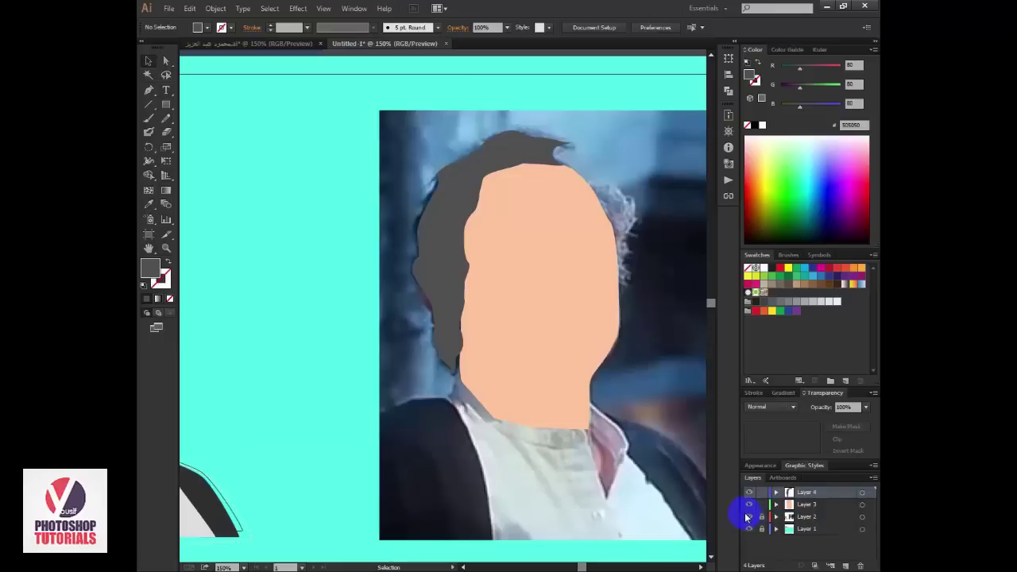
pyautogui.click(602, 227)
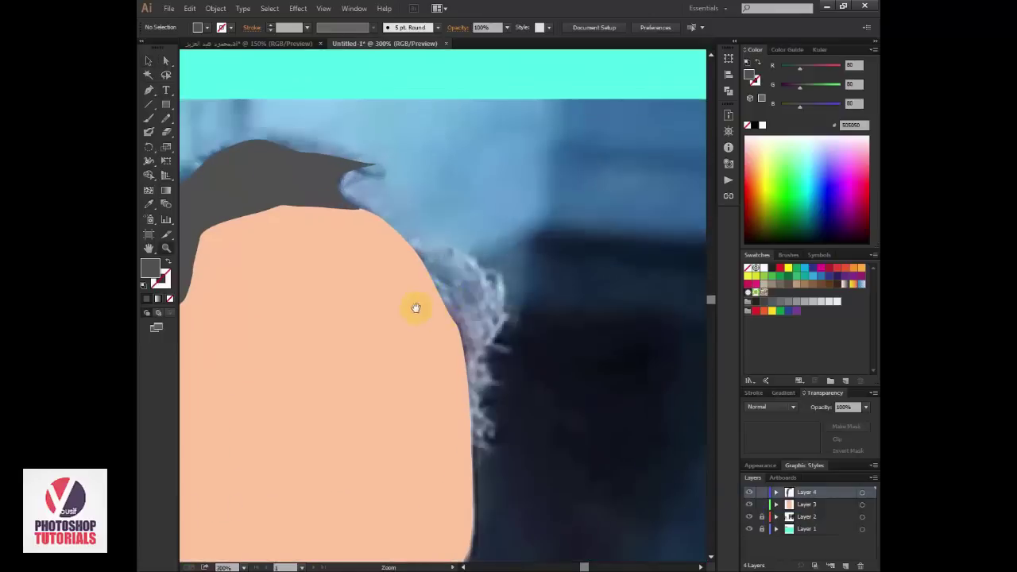
pyautogui.moveTo(416, 309); pyautogui.dragTo(500, 291)
# Step: Add a new layer above Layer 2 and trace the hair piece on the right of the head
pyautogui.click(810, 515)
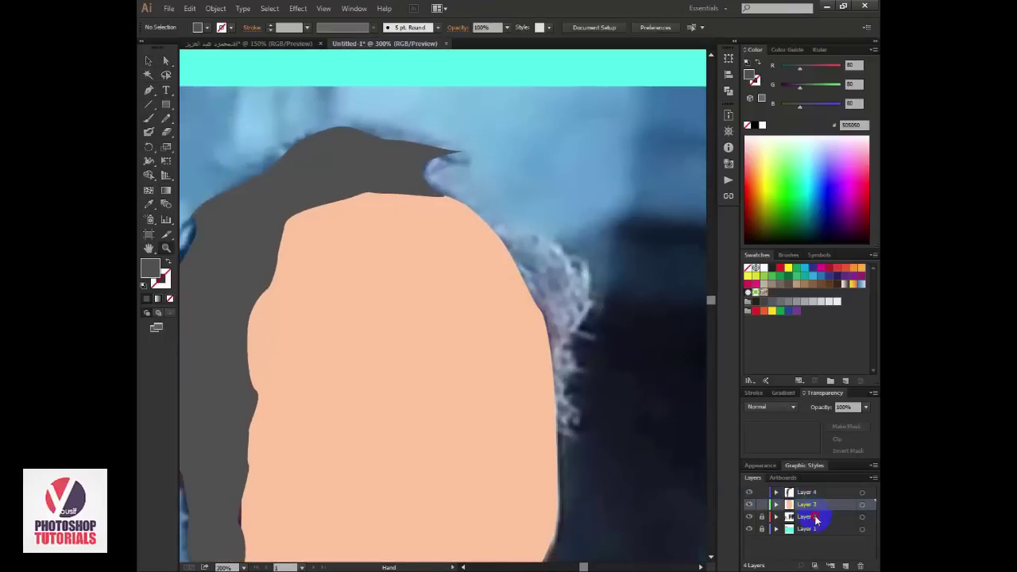
pyautogui.click(847, 566)
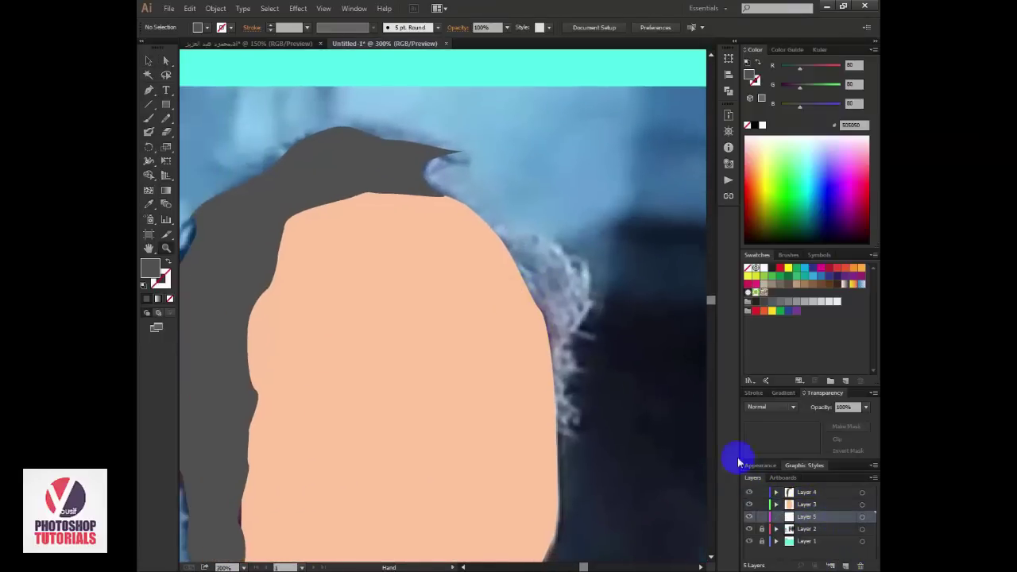
pyautogui.press('o')
pyautogui.press('p')
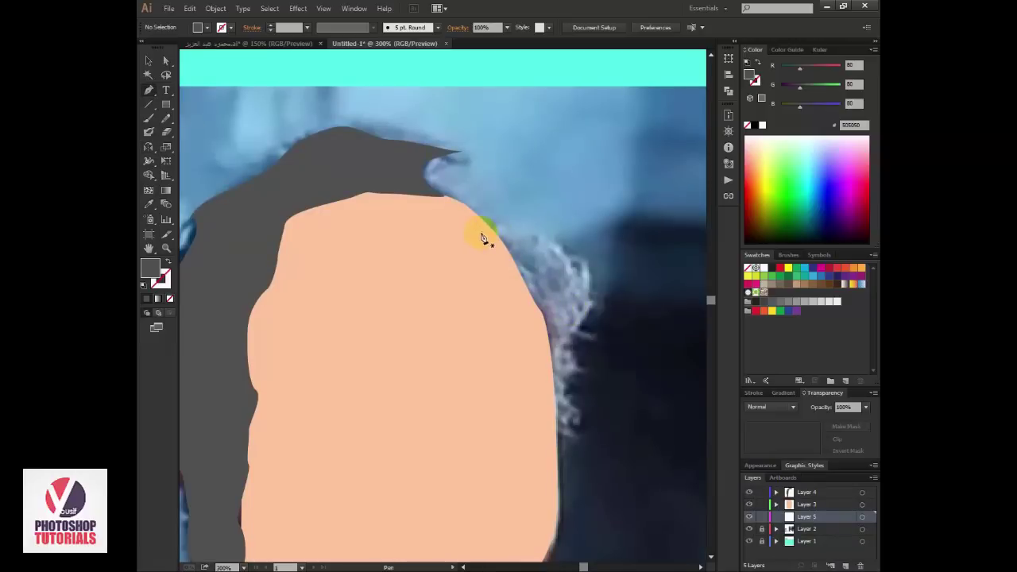
pyautogui.moveTo(483, 239)
pyautogui.mouseDown()
pyautogui.moveTo(522, 240)
pyautogui.moveTo(568, 277)
pyautogui.mouseUp()
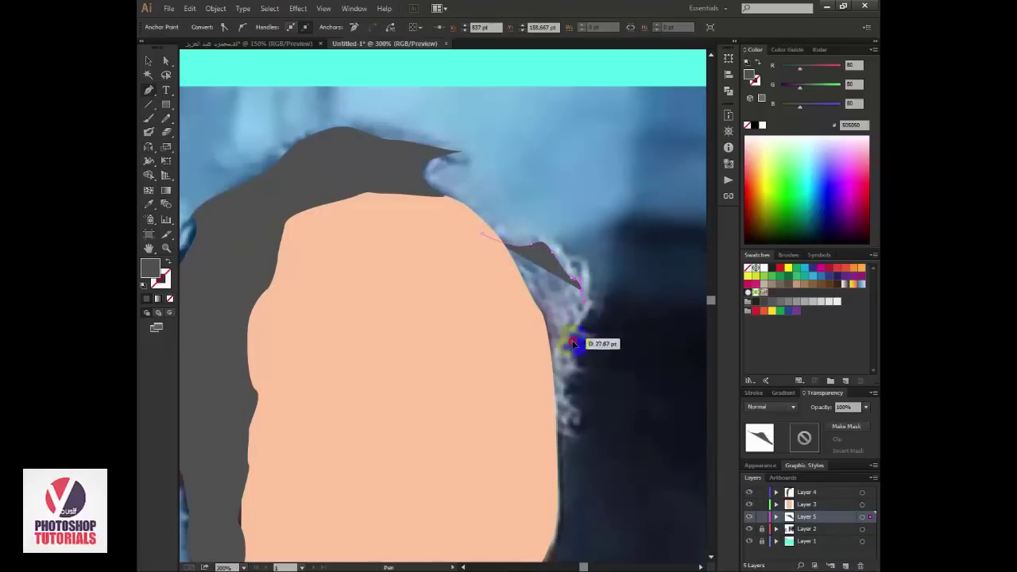
pyautogui.moveTo(581, 404)
pyautogui.mouseDown()
pyautogui.moveTo(584, 413)
pyautogui.moveTo(569, 394)
pyautogui.moveTo(583, 417)
pyautogui.moveTo(528, 385)
pyautogui.moveTo(514, 313)
pyautogui.mouseUp()
pyautogui.keyDown('ctrl'); pyautogui.click(606, 399); pyautogui.keyUp('ctrl')
# Step: Try sampling greys from the palette image, ending on medium grey 606060
pyautogui.keyDown('alt'); pyautogui.click(521, 409); pyautogui.keyUp('alt')
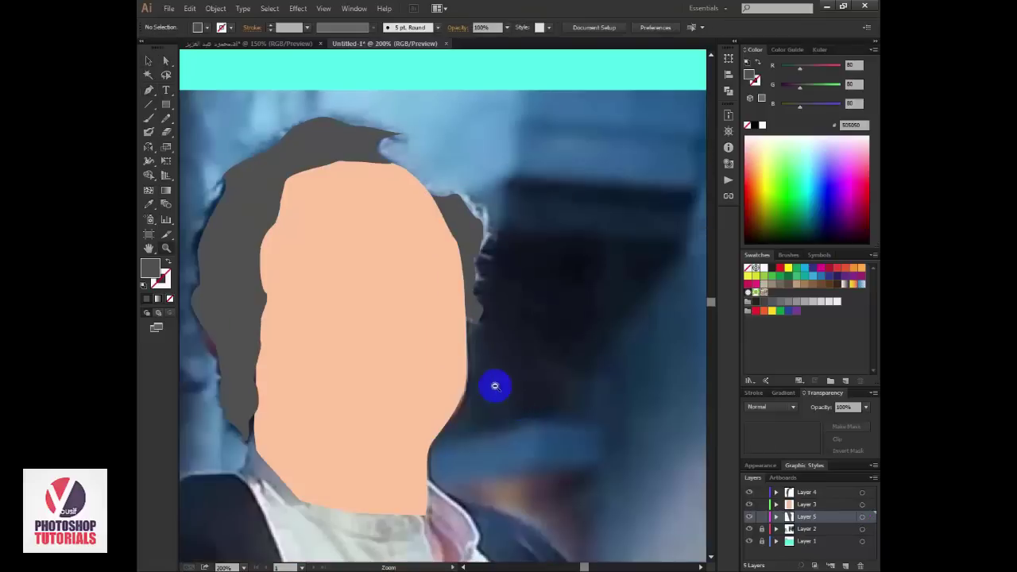
pyautogui.moveTo(421, 304); pyautogui.dragTo(596, 324)
pyautogui.press('v')
pyautogui.click(645, 250)
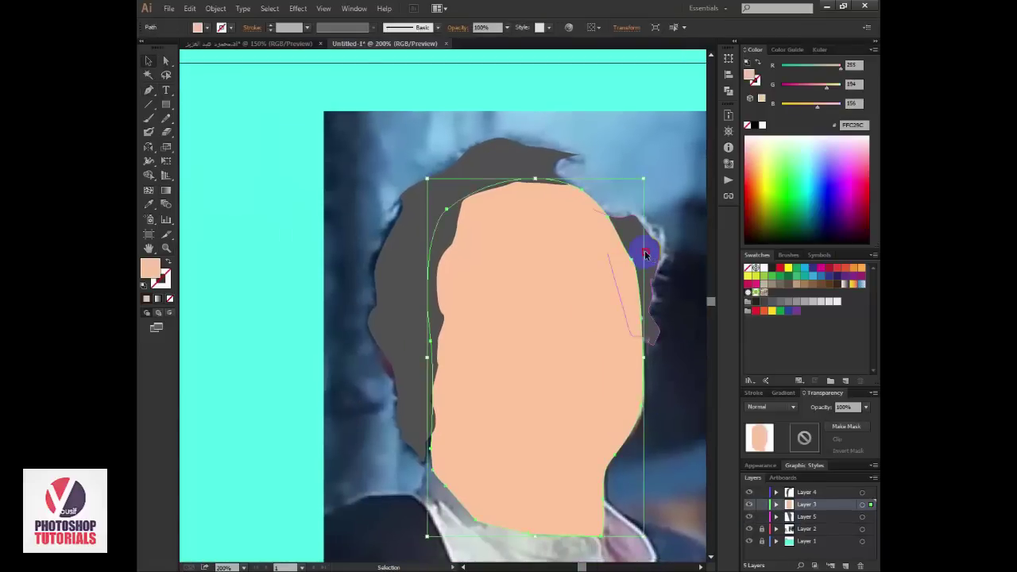
pyautogui.moveTo(329, 281); pyautogui.dragTo(409, 364)
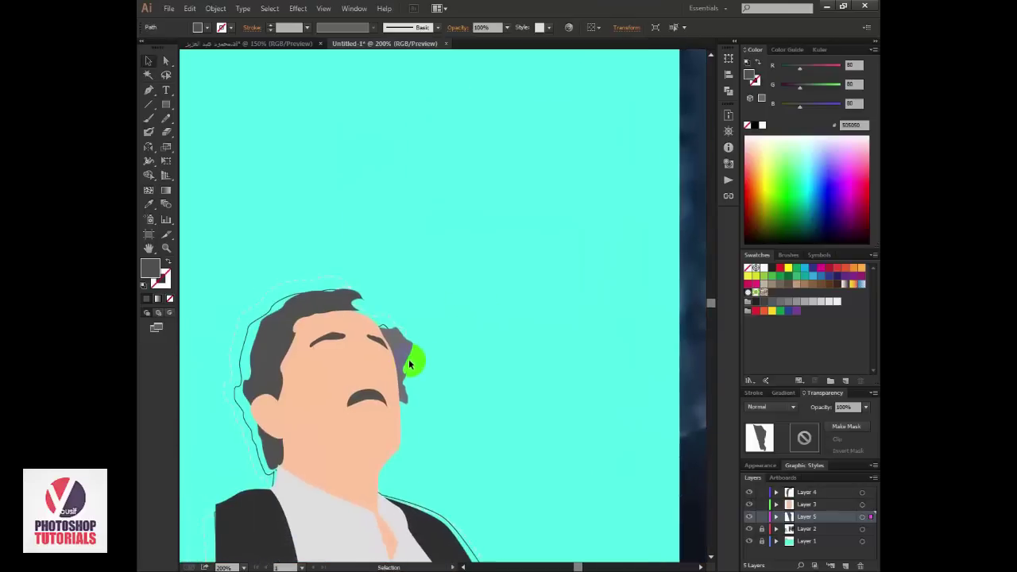
pyautogui.click(407, 352)
pyautogui.scroll(5, 418, 516)
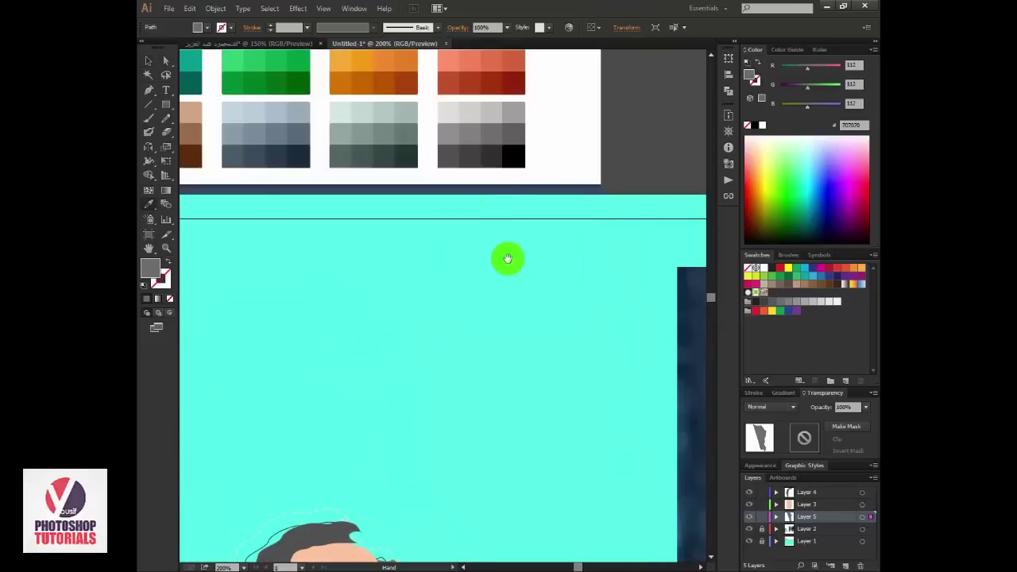
pyautogui.click(459, 154)
pyautogui.click(513, 133)
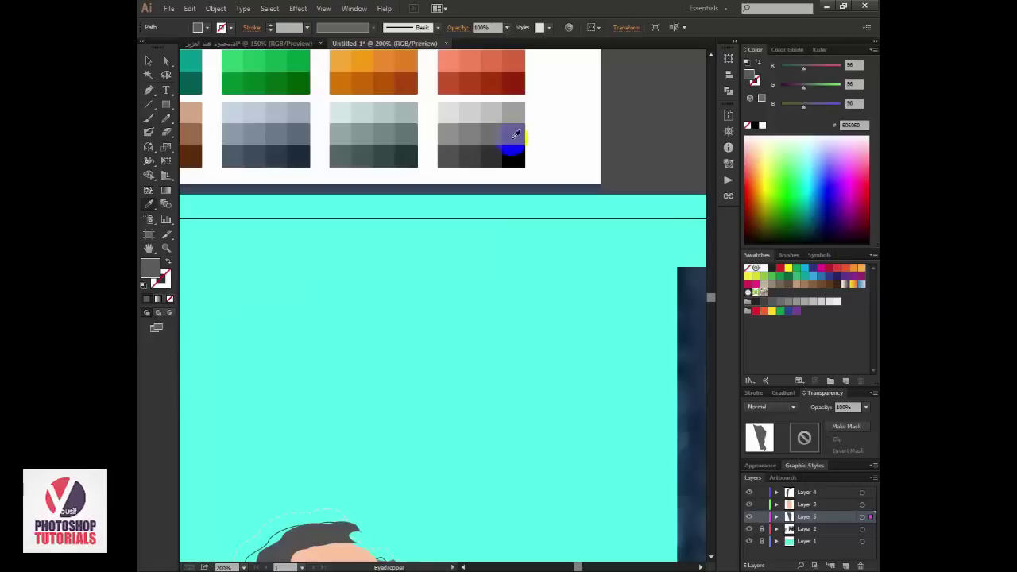
pyautogui.scroll(-1, 509, 281)
pyautogui.hscroll(5, 450, 259)
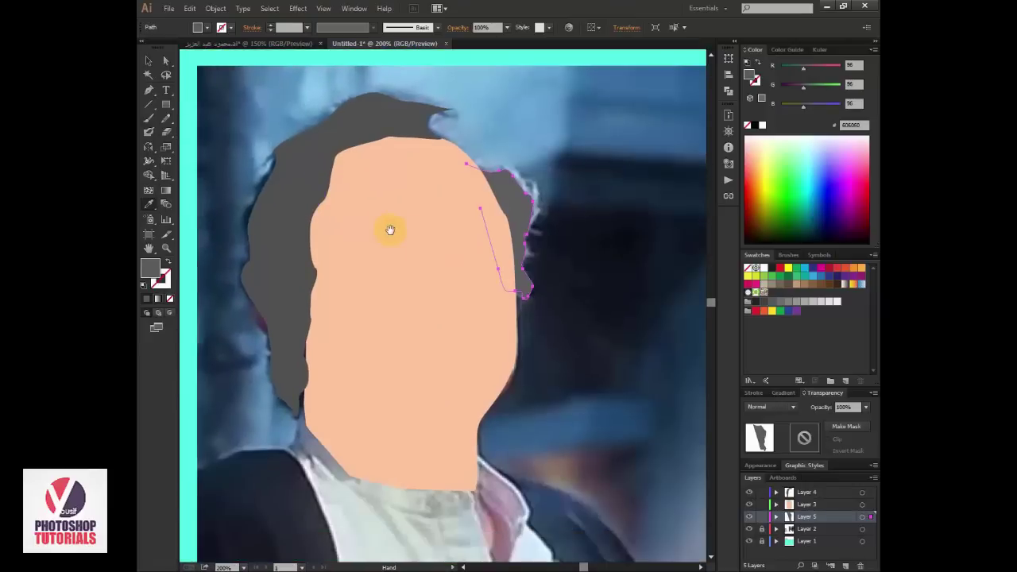
# Step: Fill the right hair piece with lighter grey 707070 from the palette, then frame the whole portrait
pyautogui.press('v')
pyautogui.click(576, 314)
pyautogui.click(438, 215)
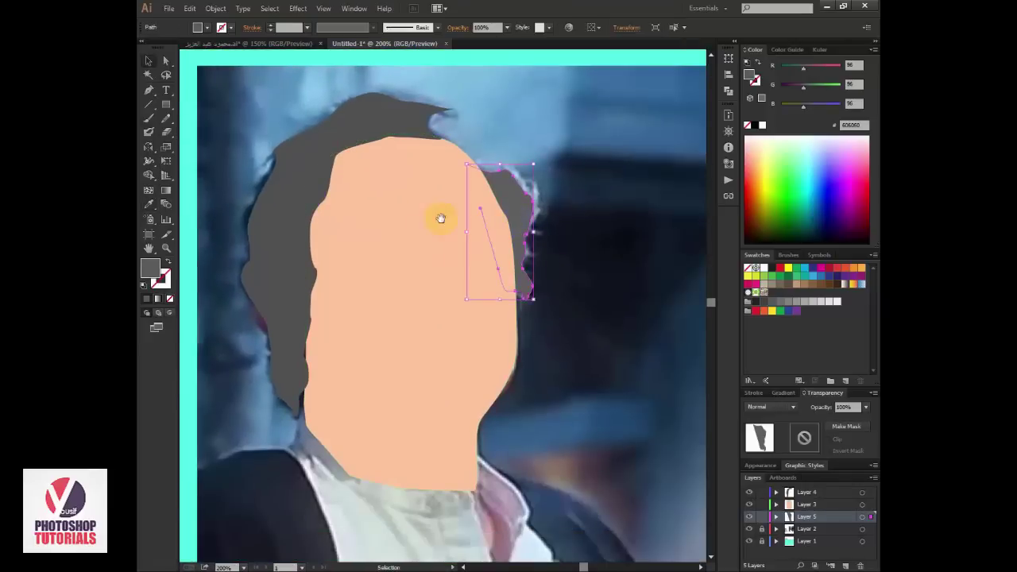
pyautogui.moveTo(438, 215); pyautogui.dragTo(589, 399)
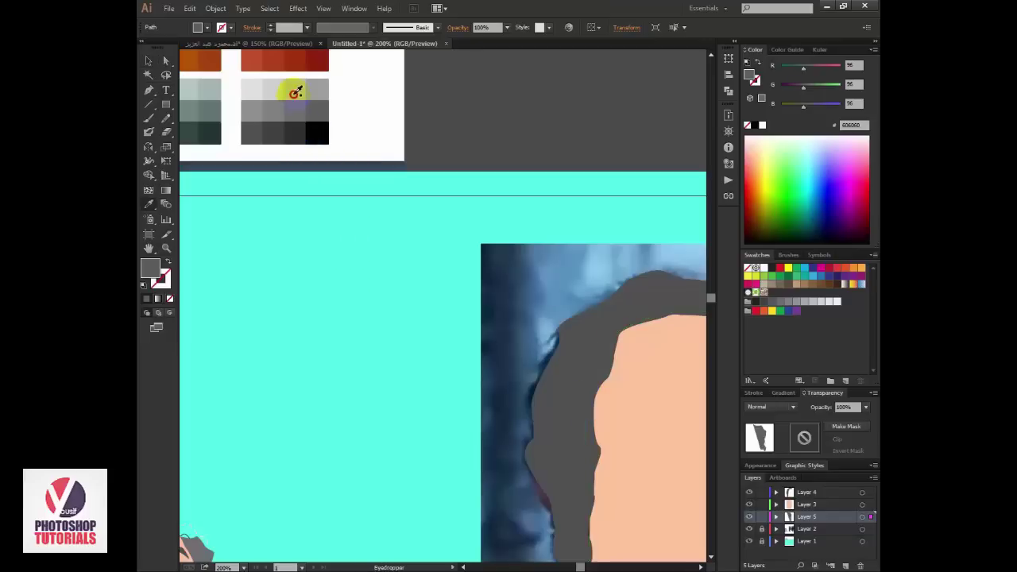
pyautogui.click(293, 104)
pyautogui.scroll(-2, 502, 302)
pyautogui.hscroll(3, 501, 302)
pyautogui.press('v')
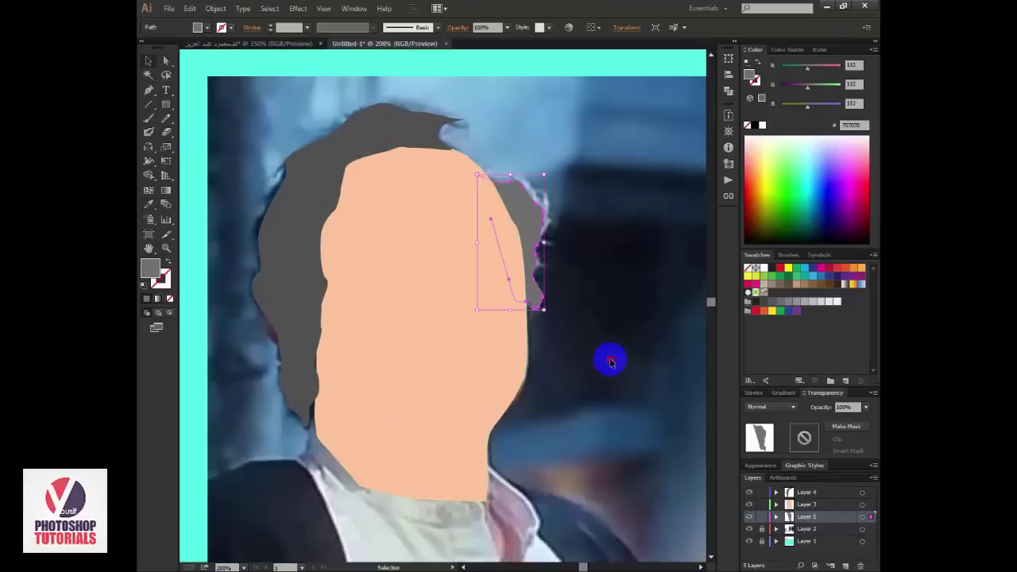
pyautogui.click(609, 358)
pyautogui.press('z')
pyautogui.moveTo(466, 375); pyautogui.dragTo(658, 461)
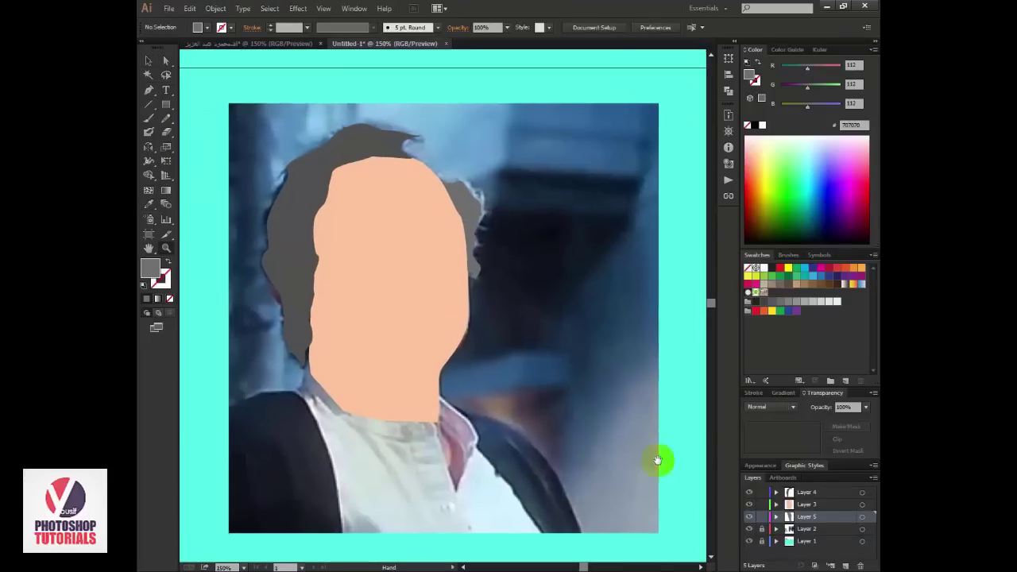
# Step: Hide the reference photo layer, make Layer 3 active, and zoom in on the head
pyautogui.click(749, 529)
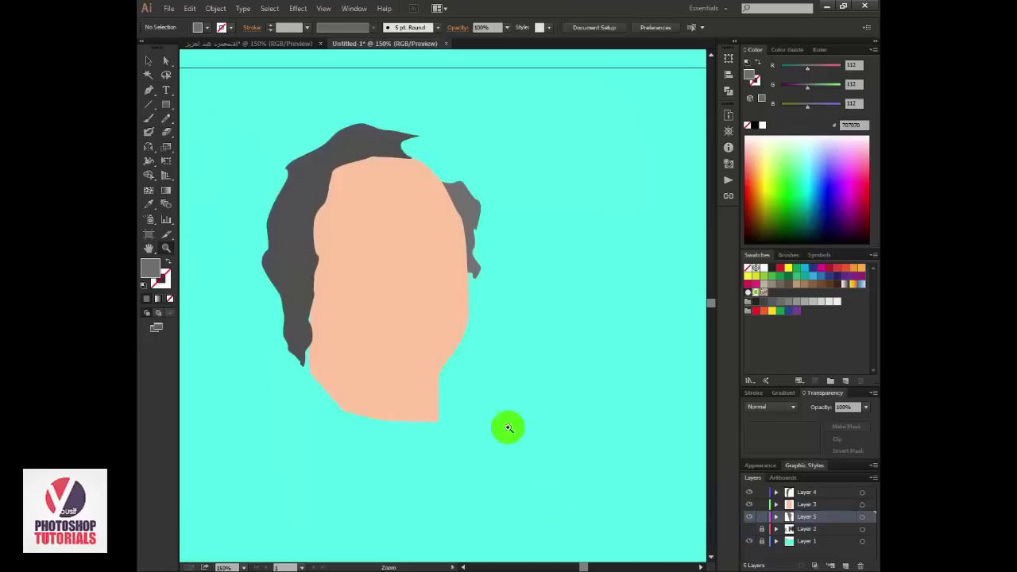
pyautogui.click(757, 506)
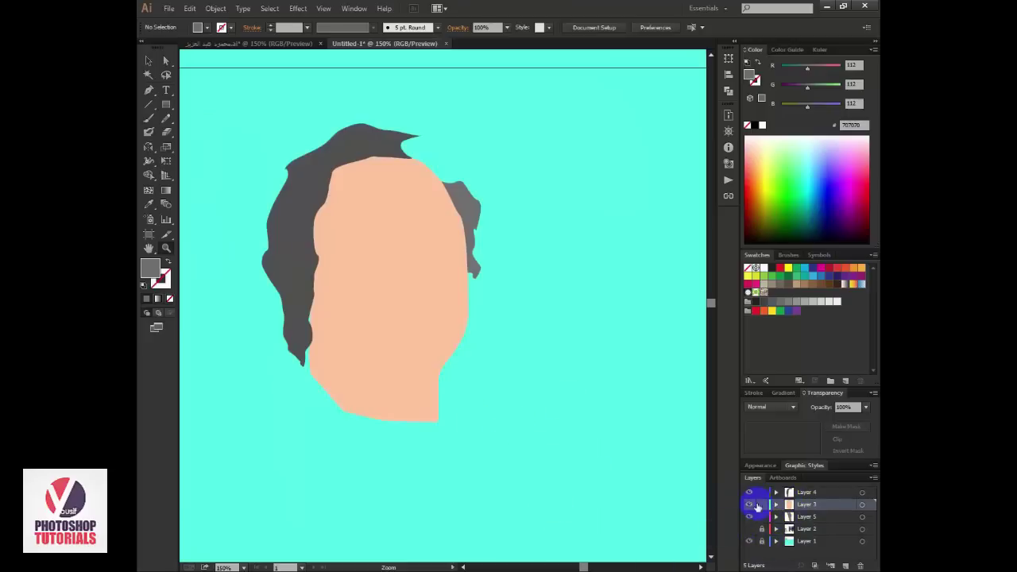
pyautogui.click(314, 340)
pyautogui.moveTo(382, 230); pyautogui.dragTo(497, 350)
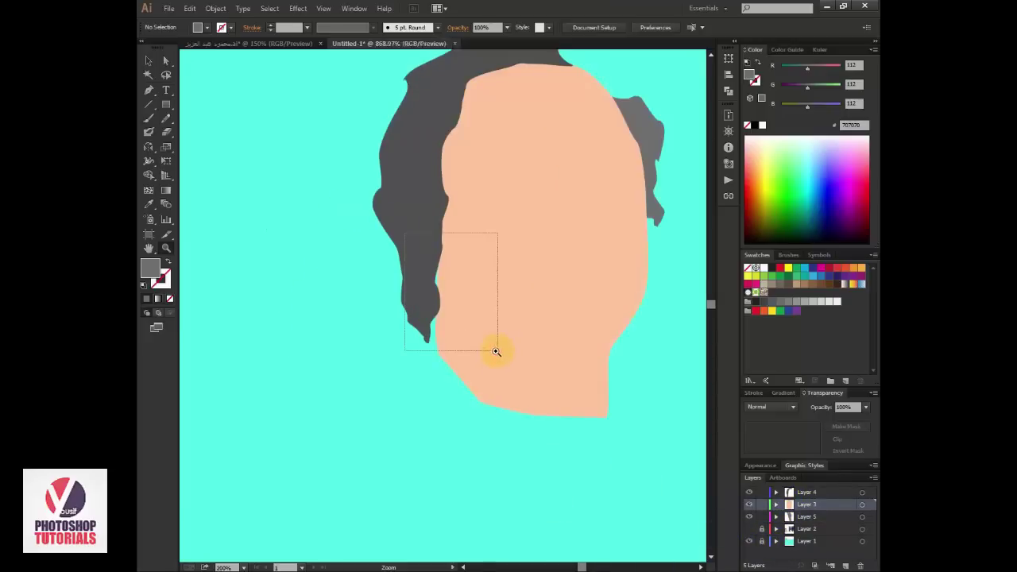
pyautogui.keyDown('alt'); pyautogui.click(463, 298); pyautogui.keyUp('alt')
pyautogui.keyDown('alt'); pyautogui.click(464, 298); pyautogui.keyUp('alt')
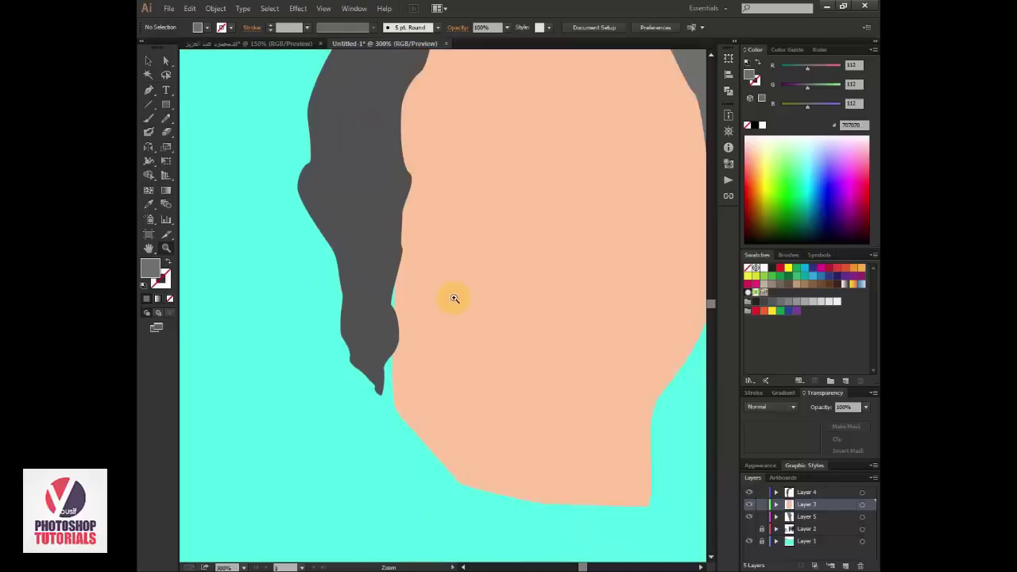
pyautogui.moveTo(453, 297); pyautogui.dragTo(400, 409)
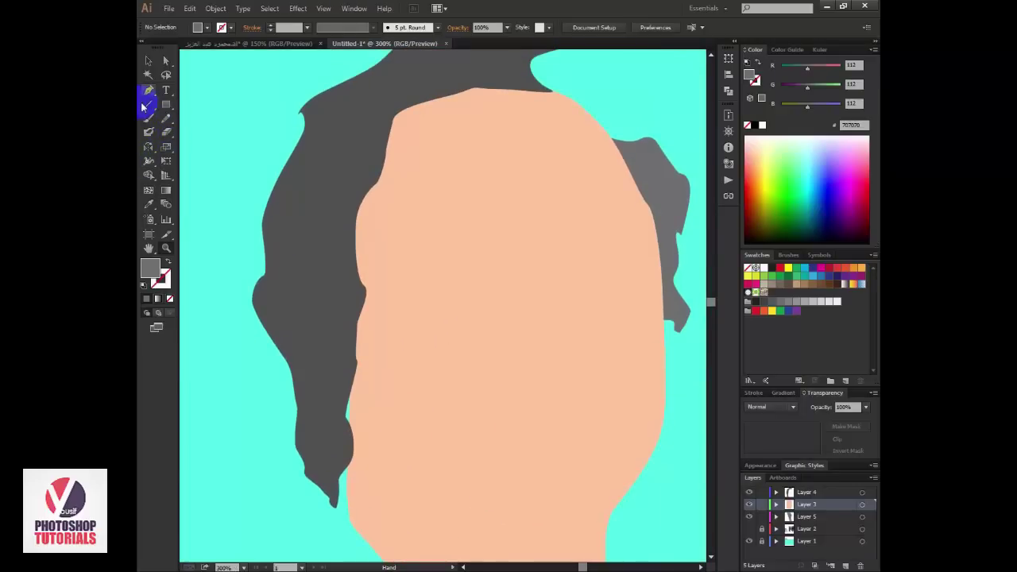
# Step: Try warping the hair's left edge with the Warp tool, then undo it
pyautogui.click(148, 151)
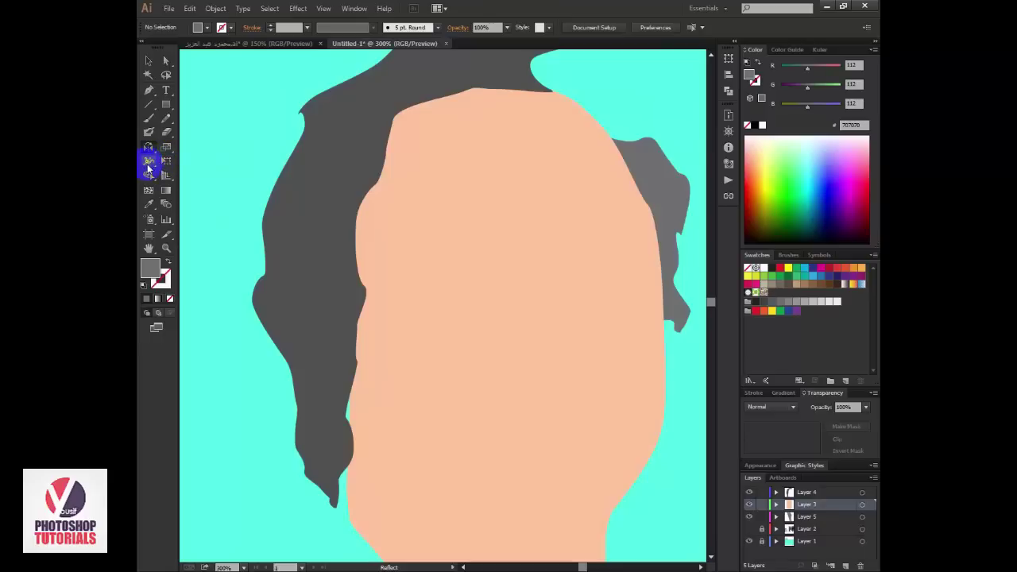
pyautogui.click(148, 166)
pyautogui.moveTo(158, 167)
pyautogui.mouseDown()
pyautogui.moveTo(221, 184)
pyautogui.moveTo(202, 175)
pyautogui.mouseUp()
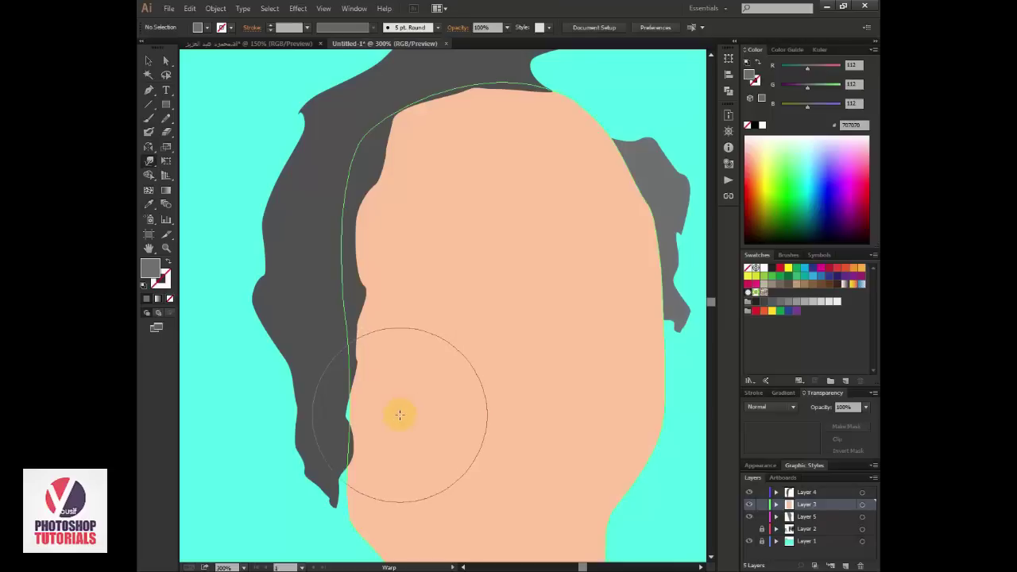
pyautogui.moveTo(382, 411); pyautogui.dragTo(286, 398)
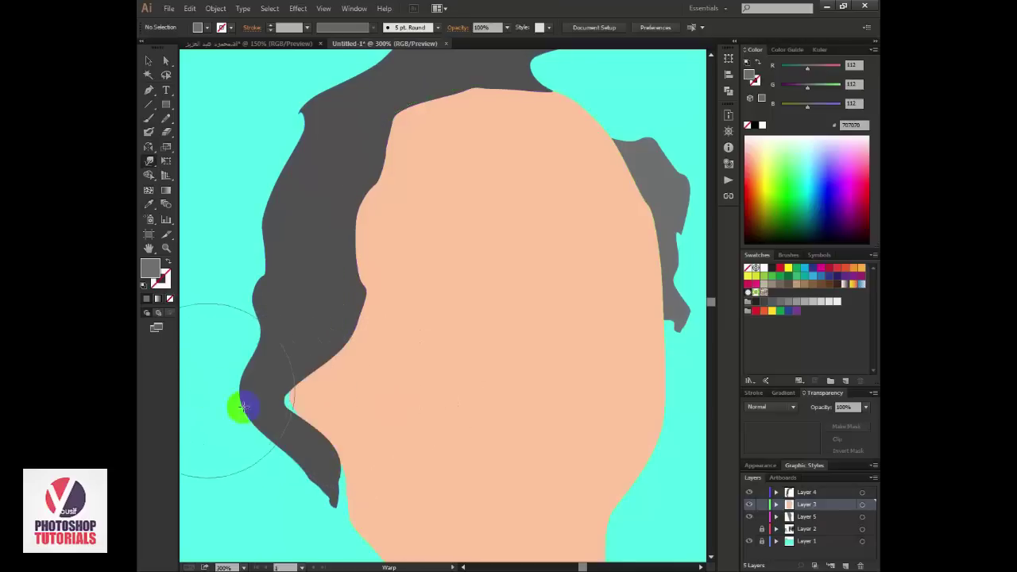
pyautogui.hotkey('ctrl', 'z')
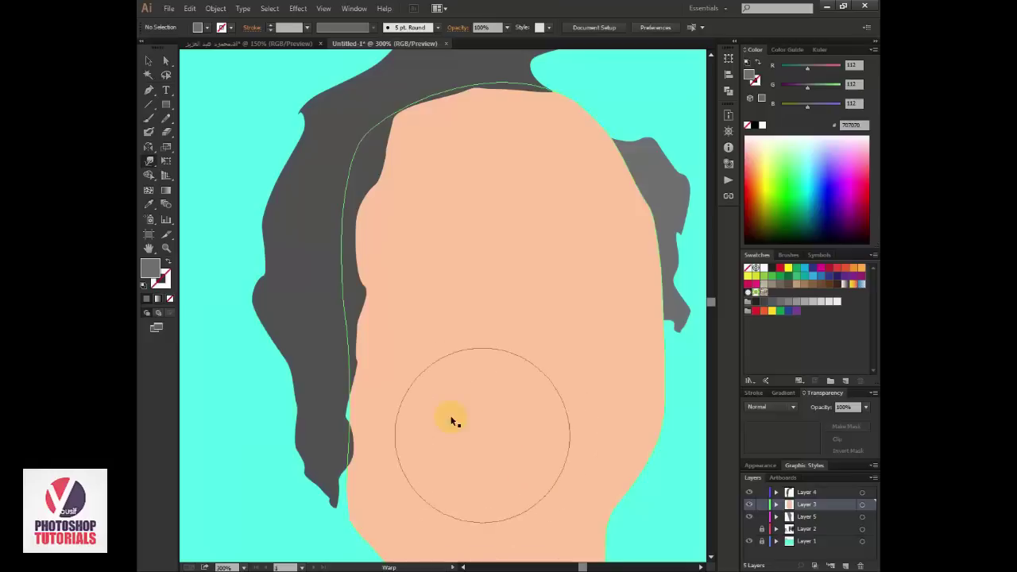
# Step: Try warping the peach face's left edges twice, undoing each, then zoom out to the whole head
pyautogui.press('v')
pyautogui.click(423, 350)
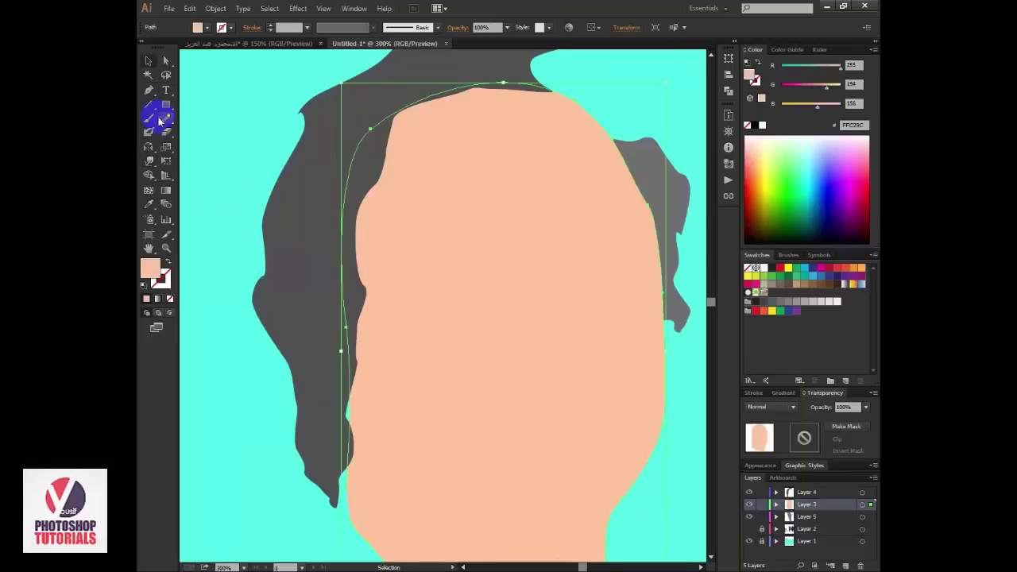
pyautogui.click(149, 148)
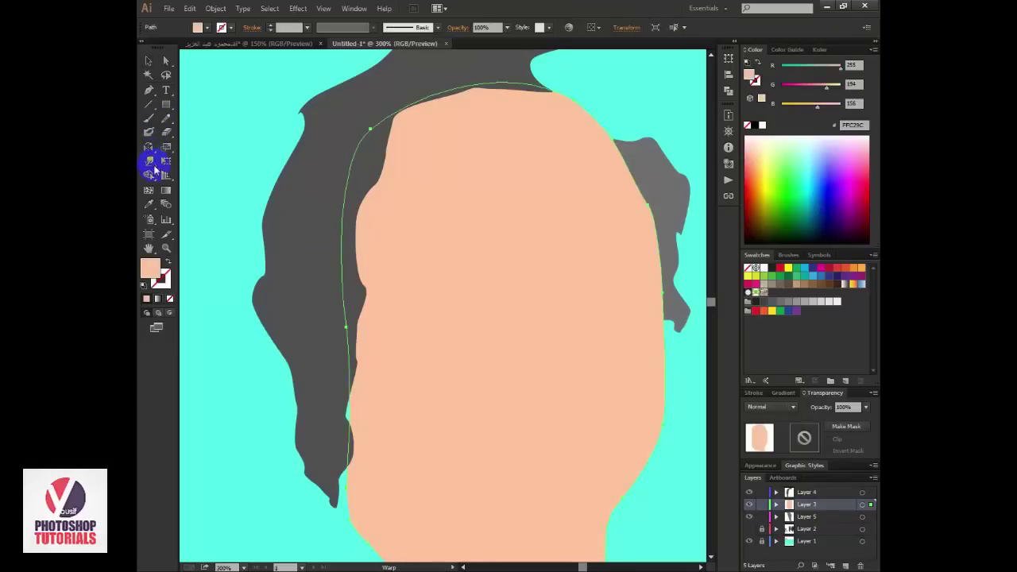
pyautogui.click(150, 160)
pyautogui.moveTo(346, 407); pyautogui.dragTo(294, 407)
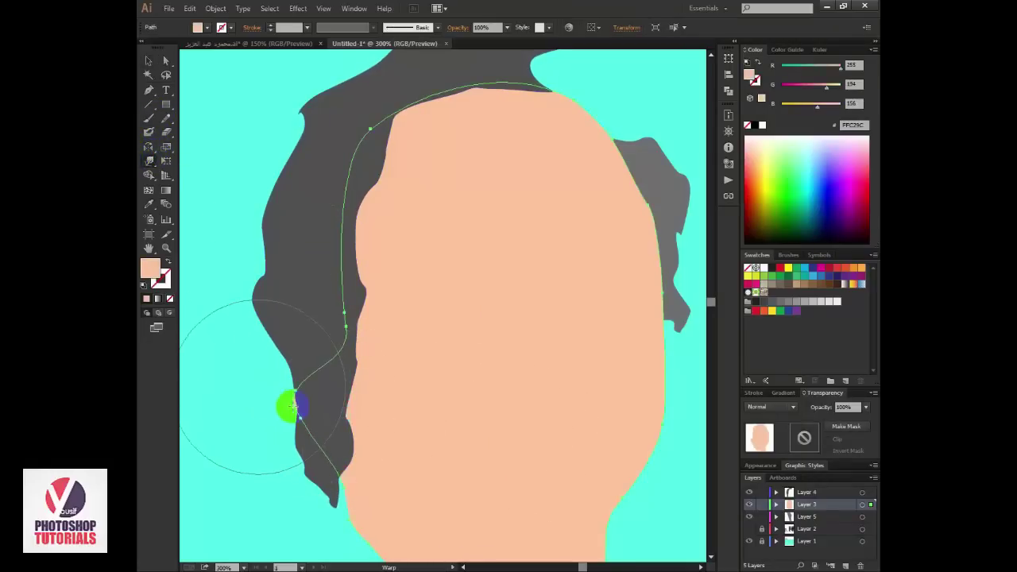
pyautogui.hotkey('ctrl', 'z')
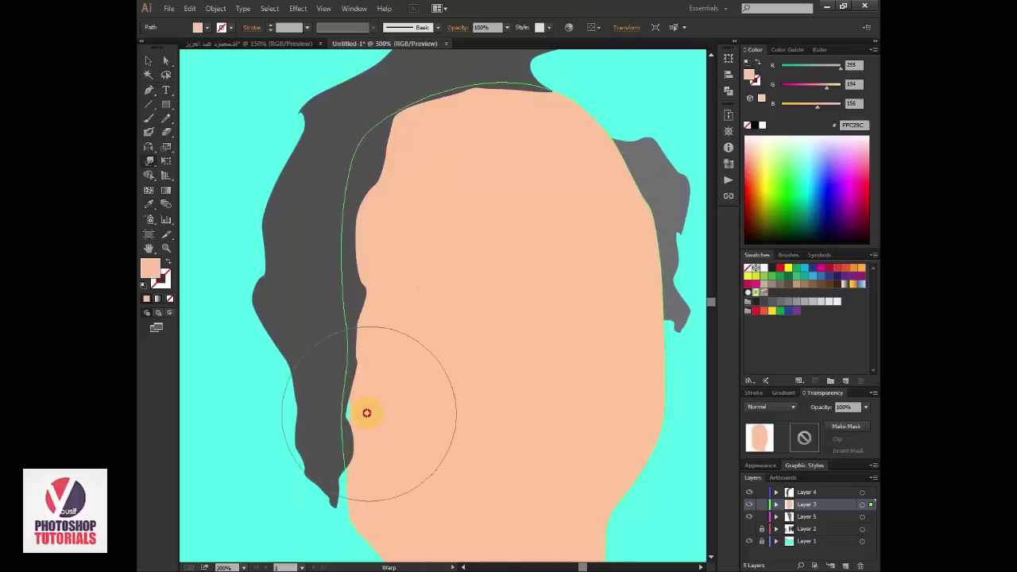
pyautogui.press('v')
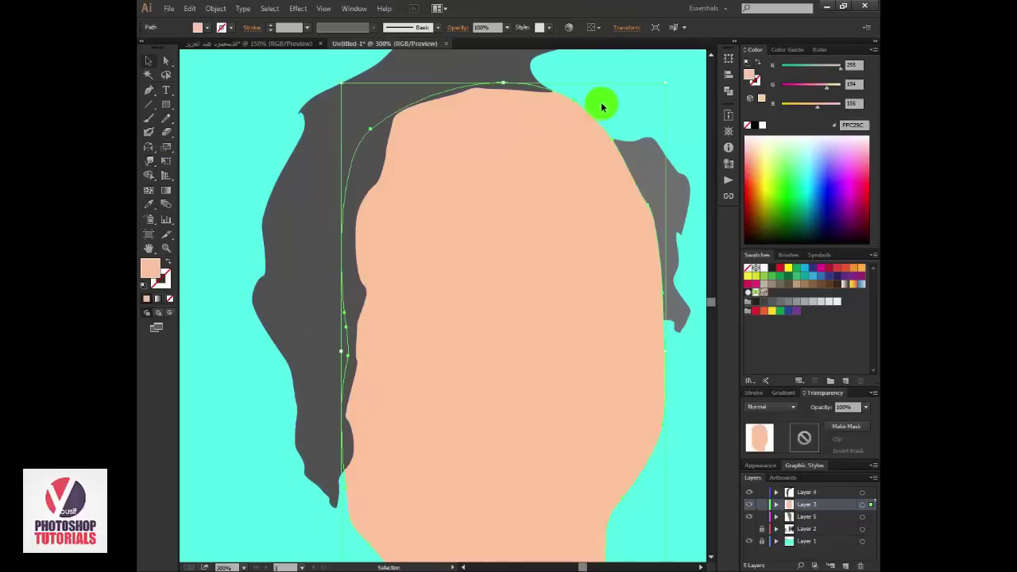
pyautogui.click(604, 102)
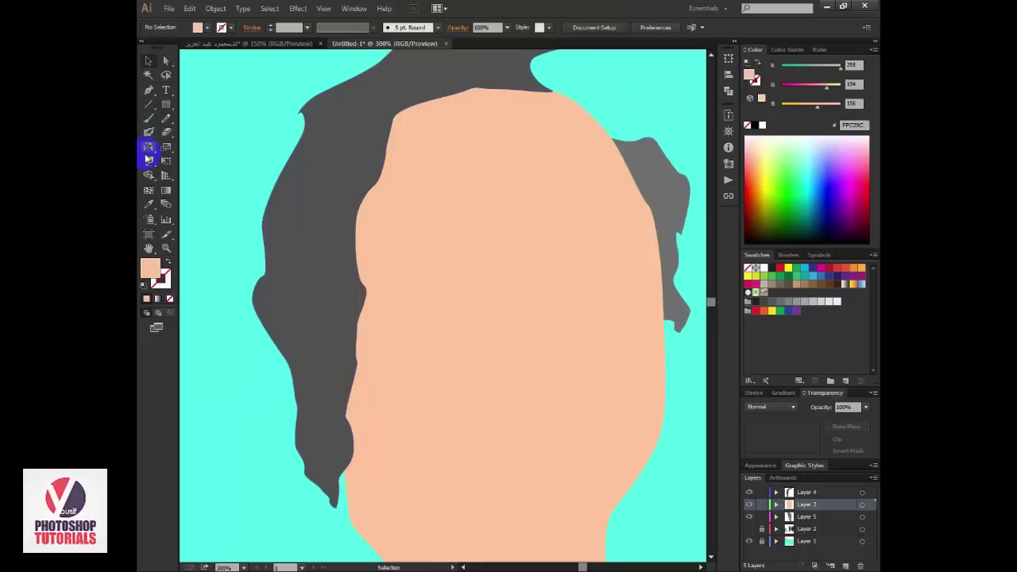
pyautogui.moveTo(373, 211); pyautogui.dragTo(574, 268)
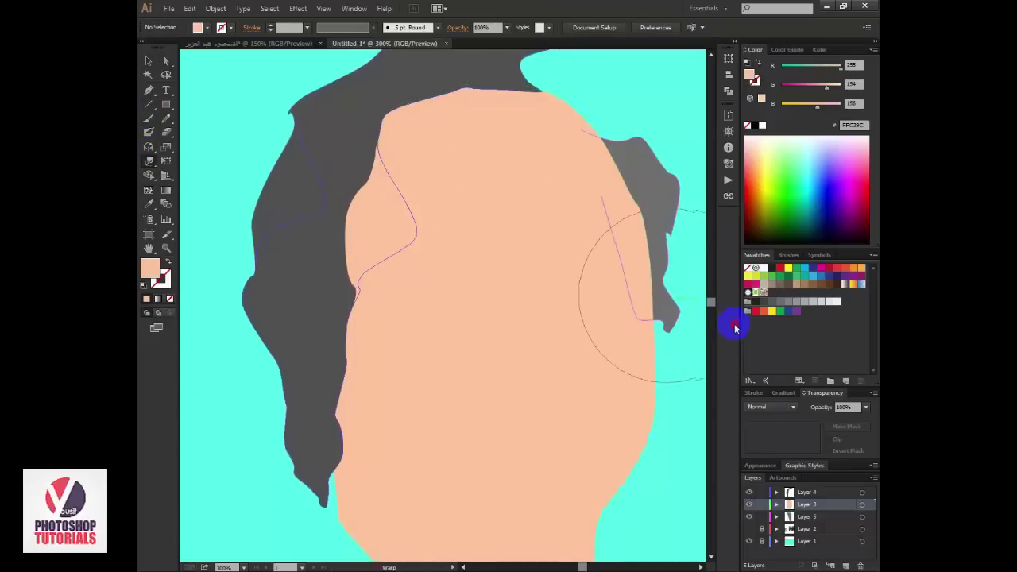
pyautogui.hotkey('ctrl', 'z')
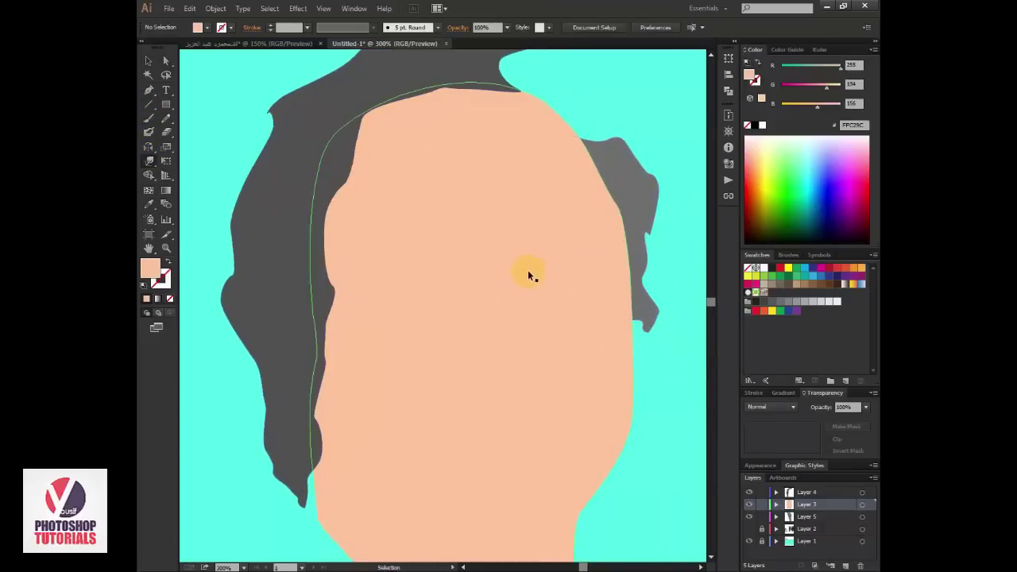
pyautogui.press('z')
pyautogui.keyDown('alt'); pyautogui.click(289, 256); pyautogui.keyUp('alt')
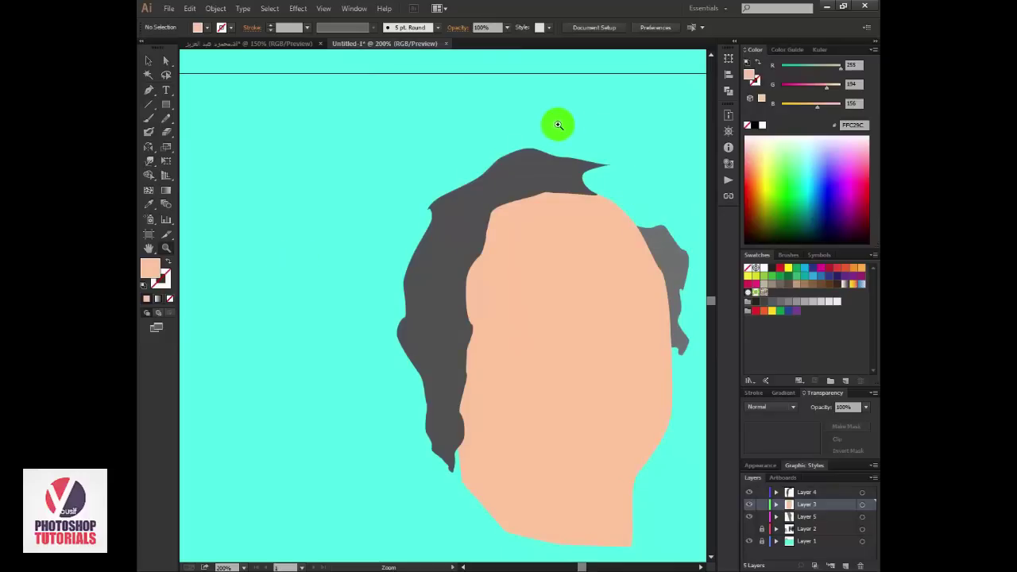
# Step: Pan and zoom the view back to the head artwork at 150%
pyautogui.click(550, 181)
pyautogui.press('h')
pyautogui.moveTo(279, 388)
pyautogui.mouseDown()
pyautogui.moveTo(456, 295)
pyautogui.moveTo(694, 236)
pyautogui.mouseUp()
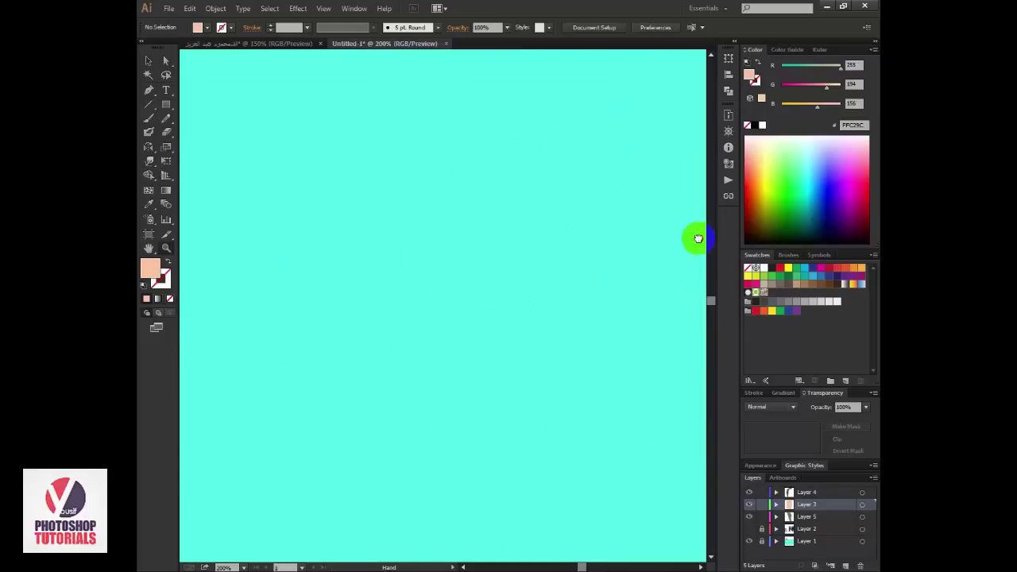
pyautogui.moveTo(634, 389); pyautogui.dragTo(250, 329)
pyautogui.moveTo(313, 379); pyautogui.dragTo(409, 379)
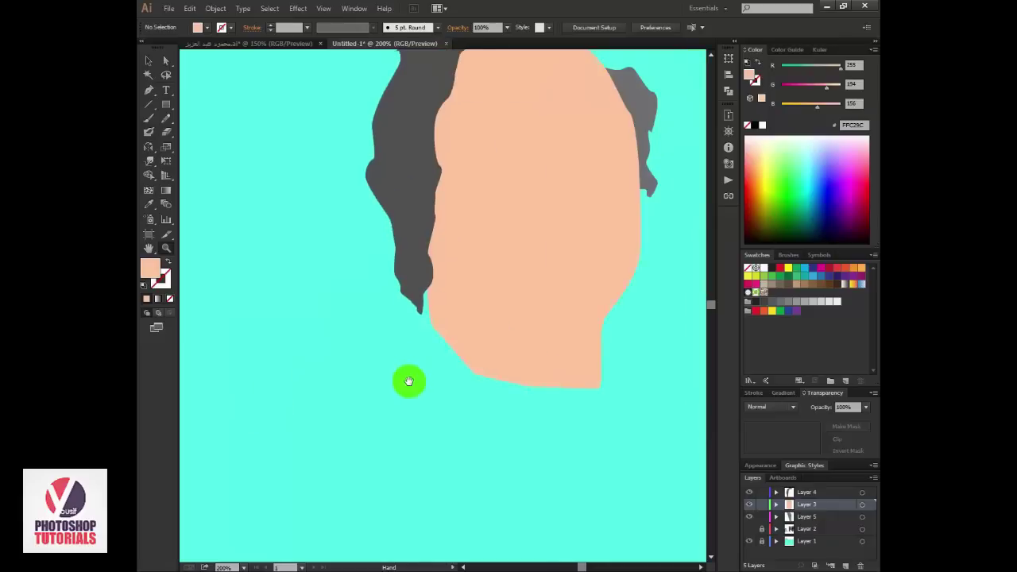
pyautogui.keyDown('alt'); pyautogui.click(452, 365); pyautogui.keyUp('alt')
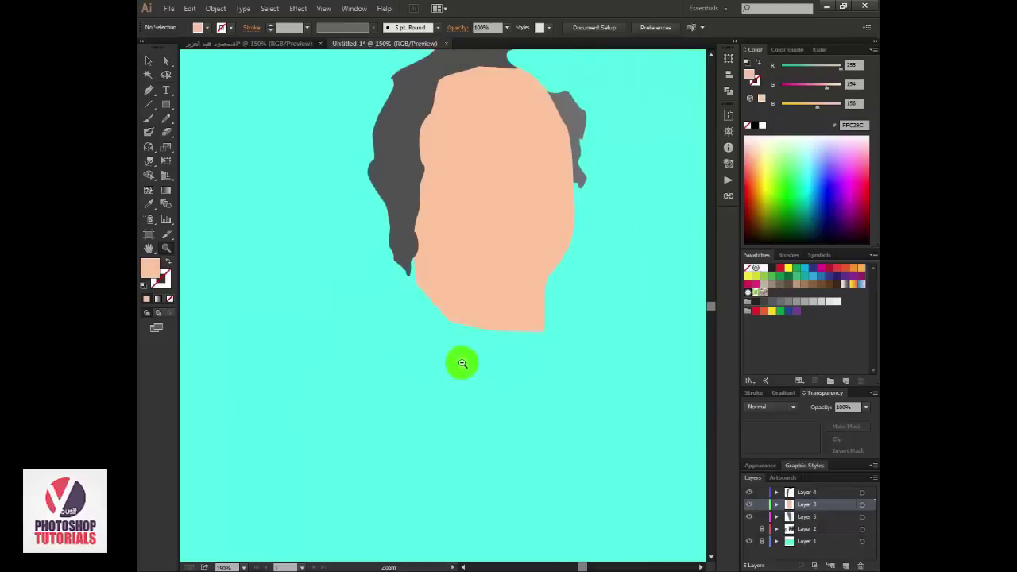
# Step: Show the reference photo again and hide the flat shape layers, zoomed in on the hair edge
pyautogui.click(748, 529)
pyautogui.click(420, 203)
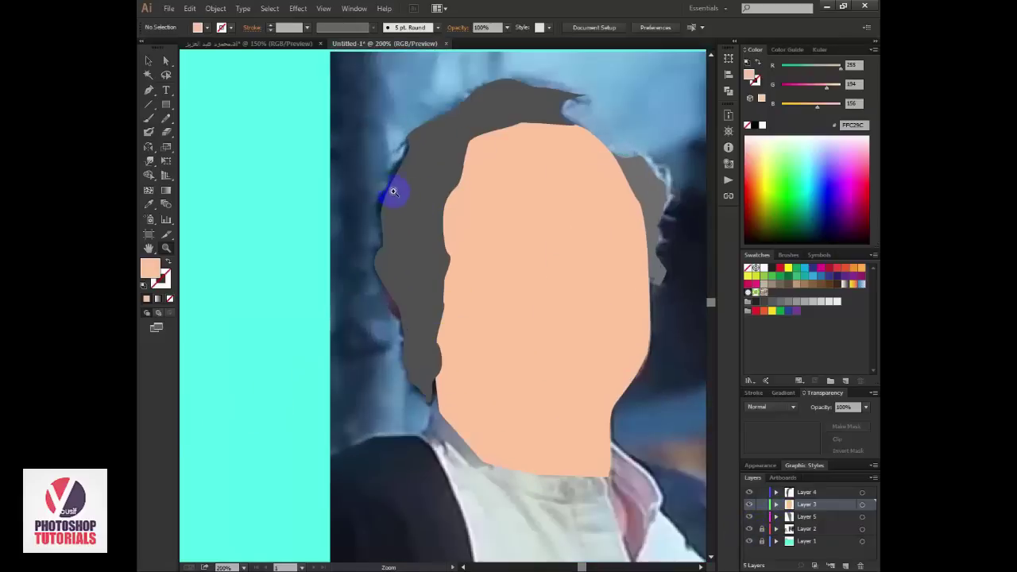
pyautogui.click(424, 280)
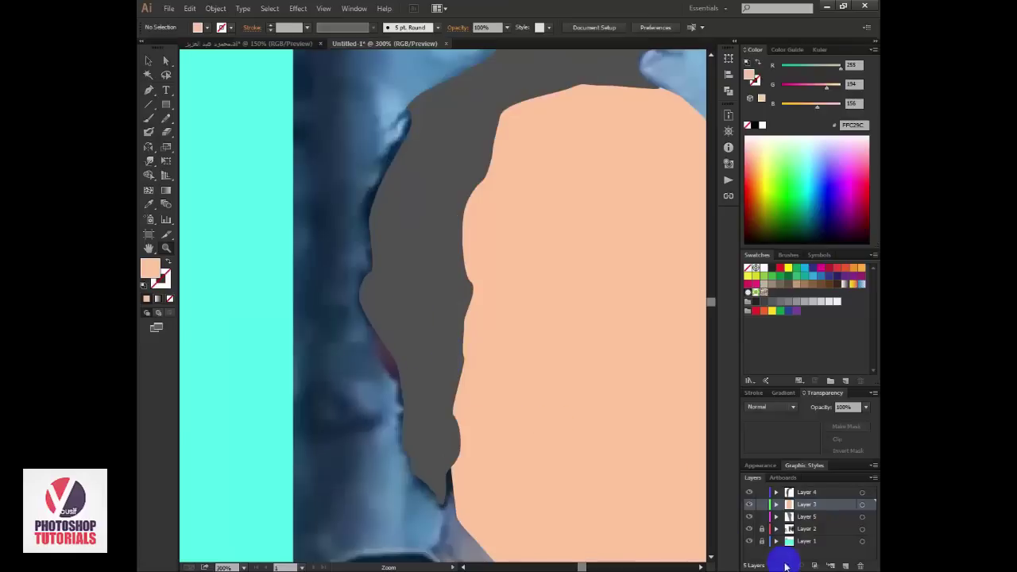
pyautogui.click(745, 493)
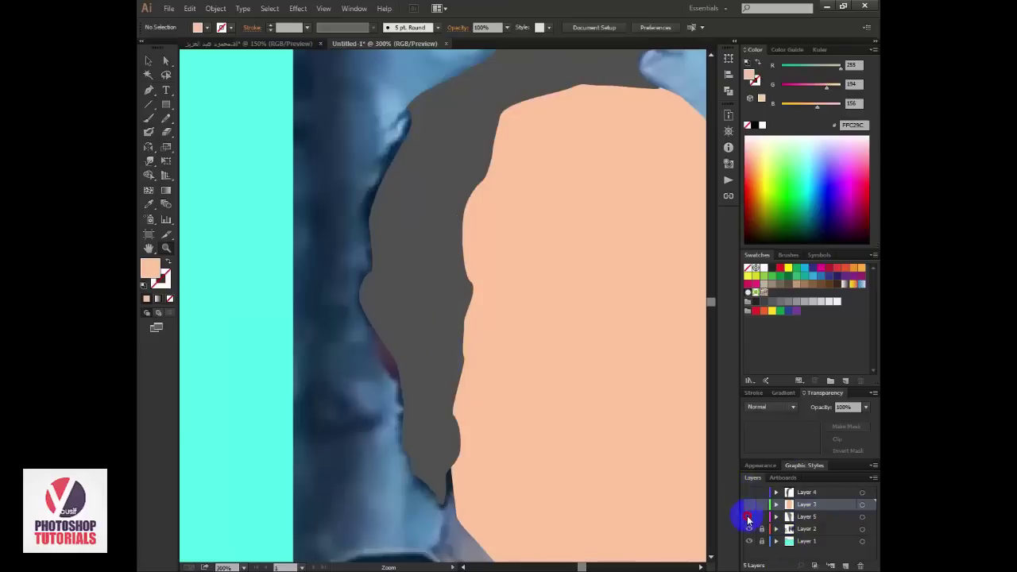
pyautogui.click(748, 517)
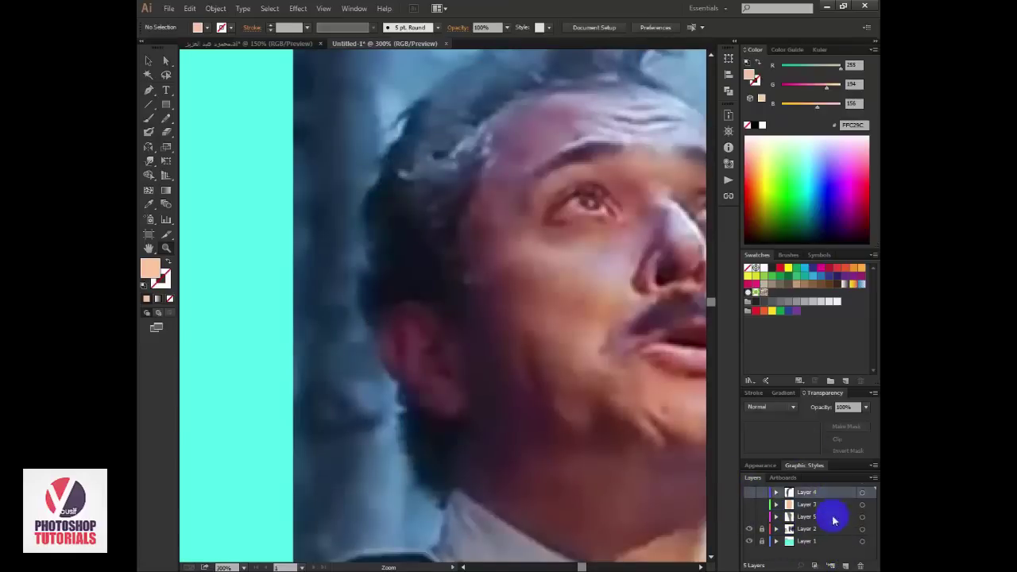
# Step: Add Layer 6, trace a curved ear shape left of the face, and show the hair and face layers again
pyautogui.click(845, 565)
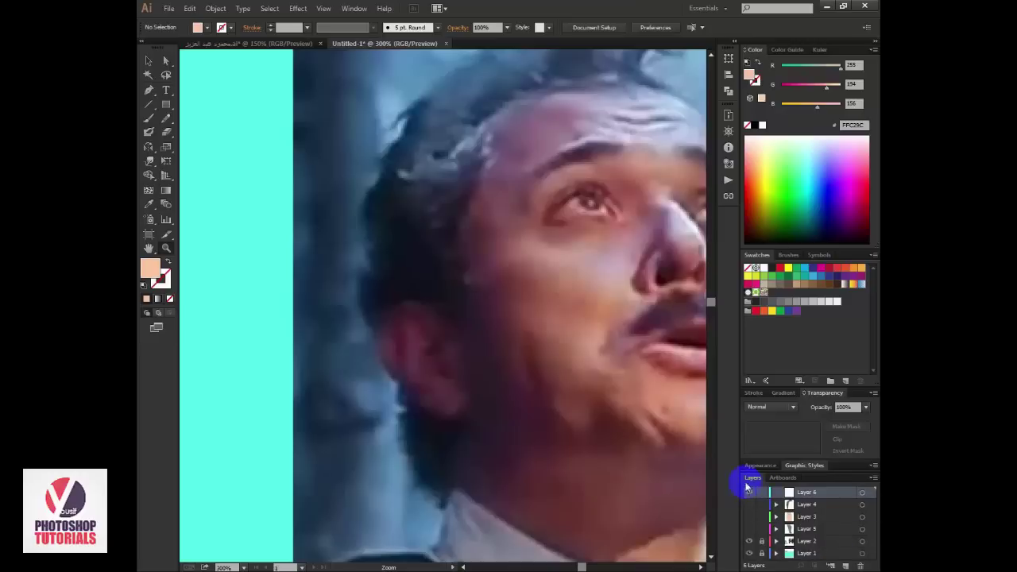
pyautogui.press('p')
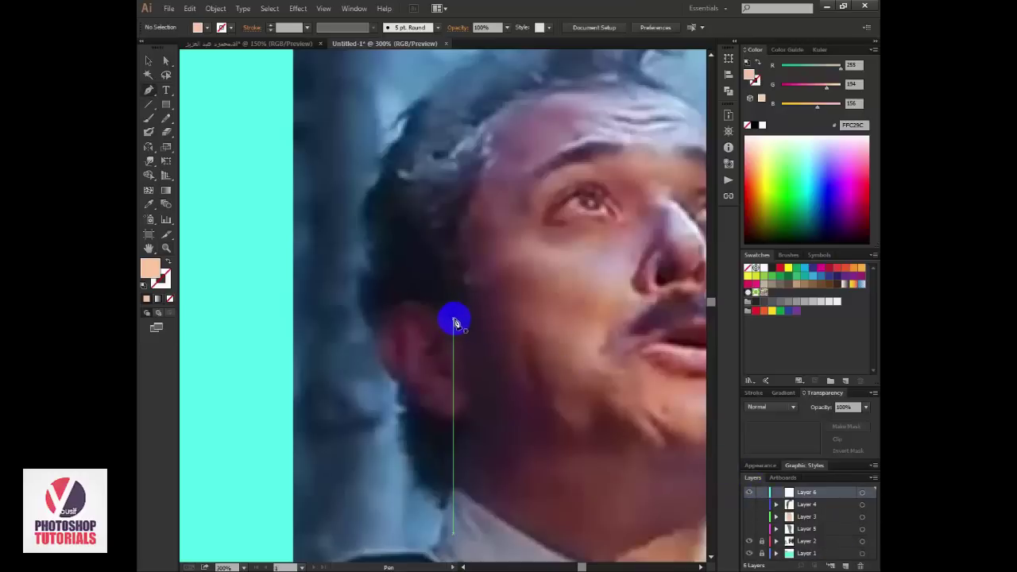
pyautogui.moveTo(455, 323)
pyautogui.mouseDown()
pyautogui.moveTo(405, 306)
pyautogui.moveTo(382, 329)
pyautogui.moveTo(390, 374)
pyautogui.moveTo(431, 419)
pyautogui.moveTo(406, 398)
pyautogui.mouseUp()
pyautogui.click(426, 468)
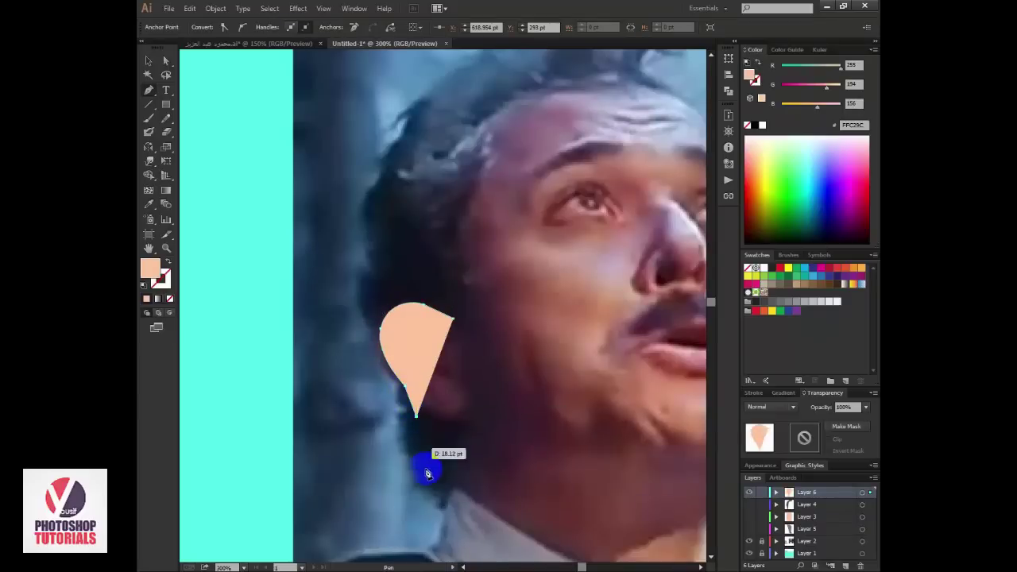
pyautogui.moveTo(426, 469); pyautogui.dragTo(413, 397)
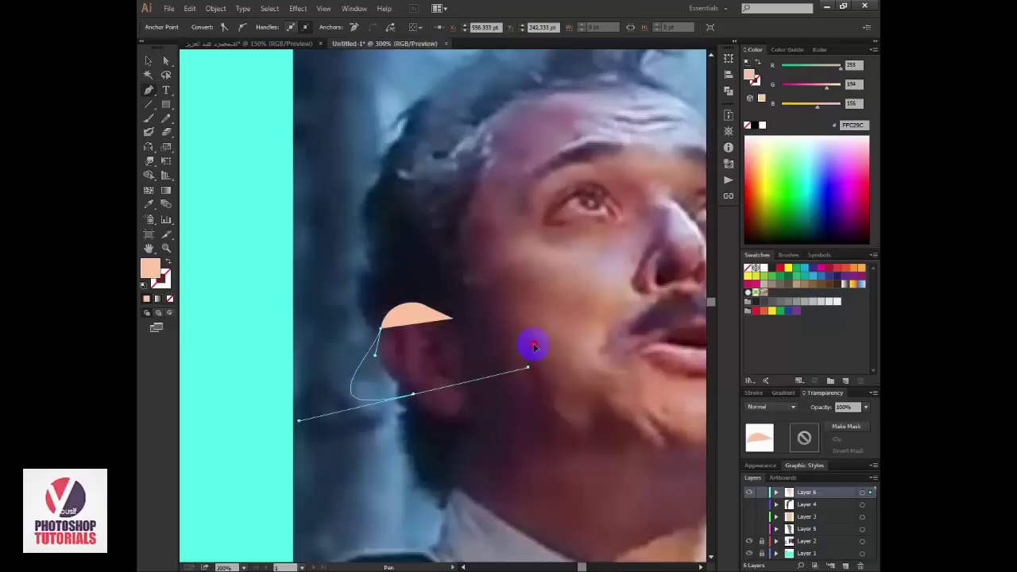
pyautogui.moveTo(419, 397)
pyautogui.mouseDown()
pyautogui.moveTo(544, 262)
pyautogui.moveTo(352, 330)
pyautogui.moveTo(448, 431)
pyautogui.moveTo(485, 417)
pyautogui.mouseUp()
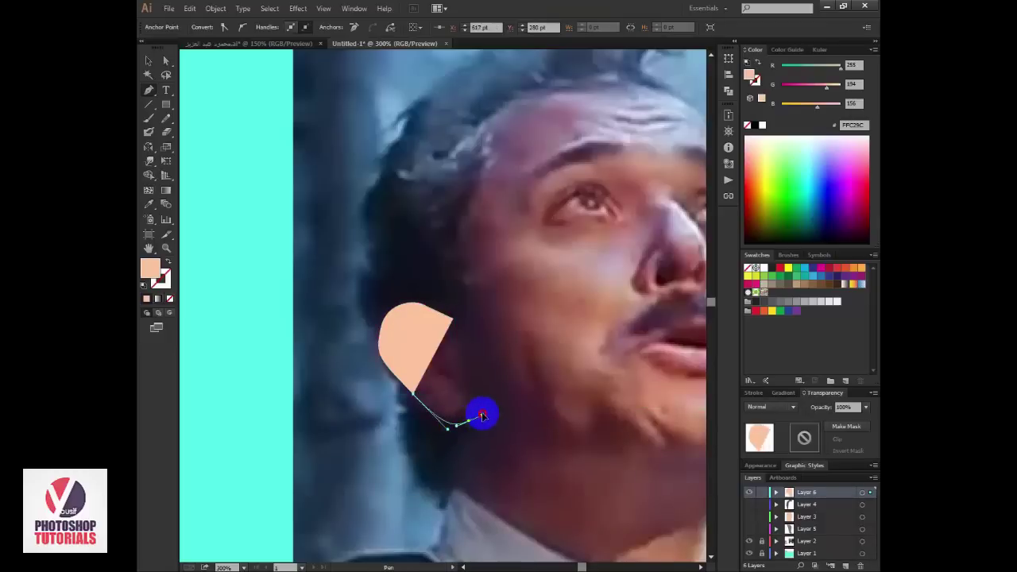
pyautogui.press('v')
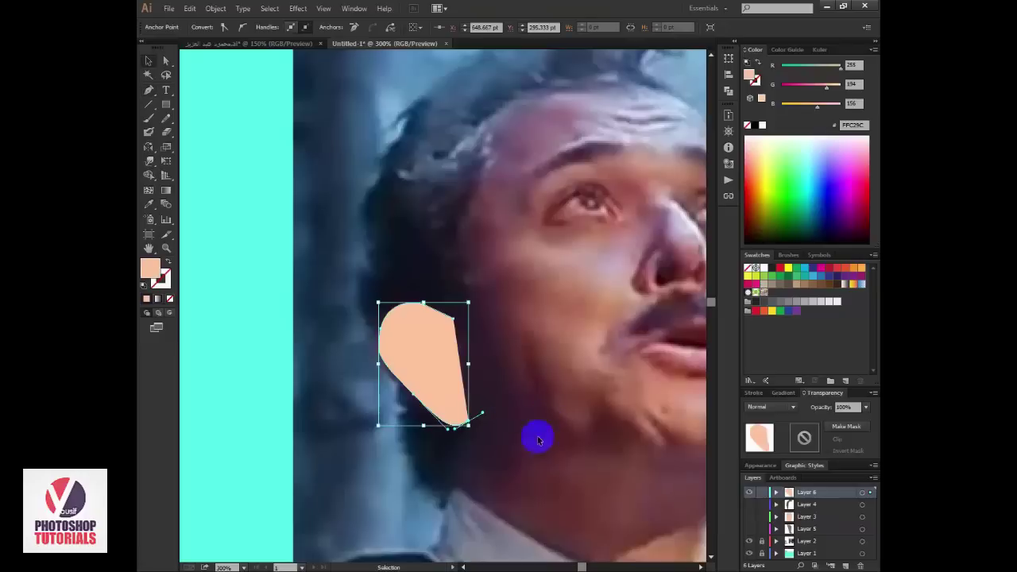
pyautogui.click(748, 529)
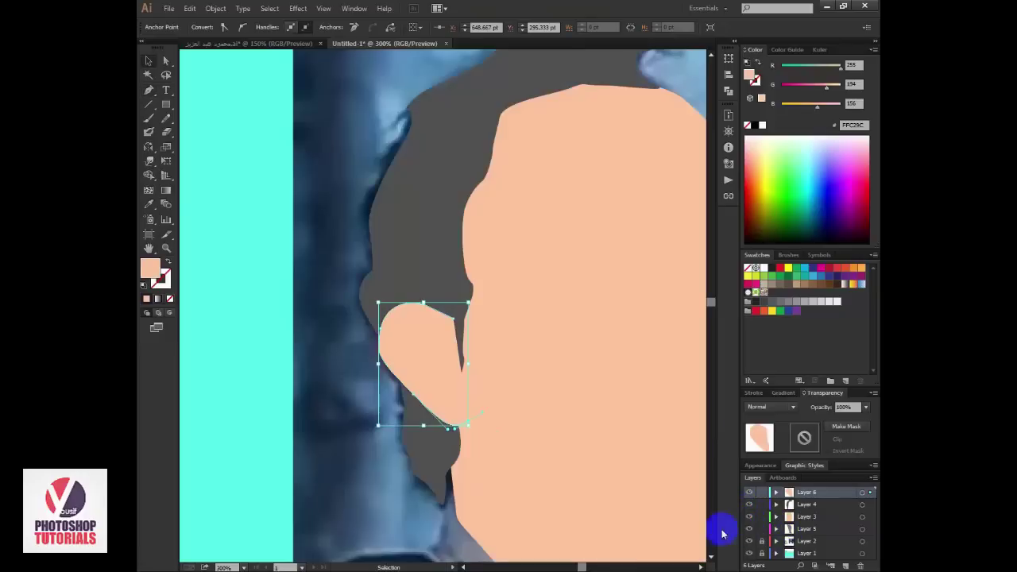
pyautogui.click(353, 445)
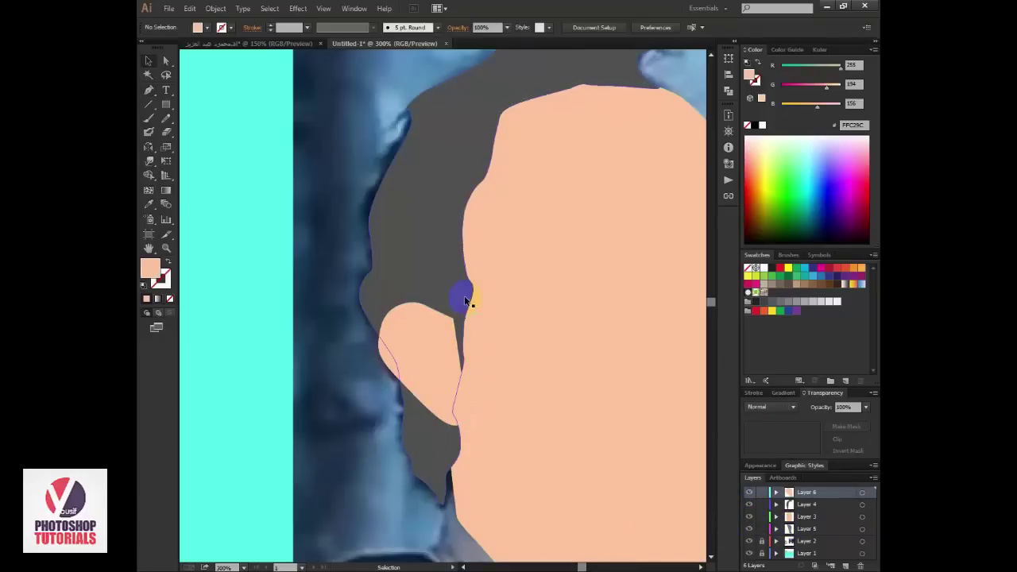
# Step: Warp the grey hair edge around the ear, then hide the face layer to compare with the photo
pyautogui.click(463, 291)
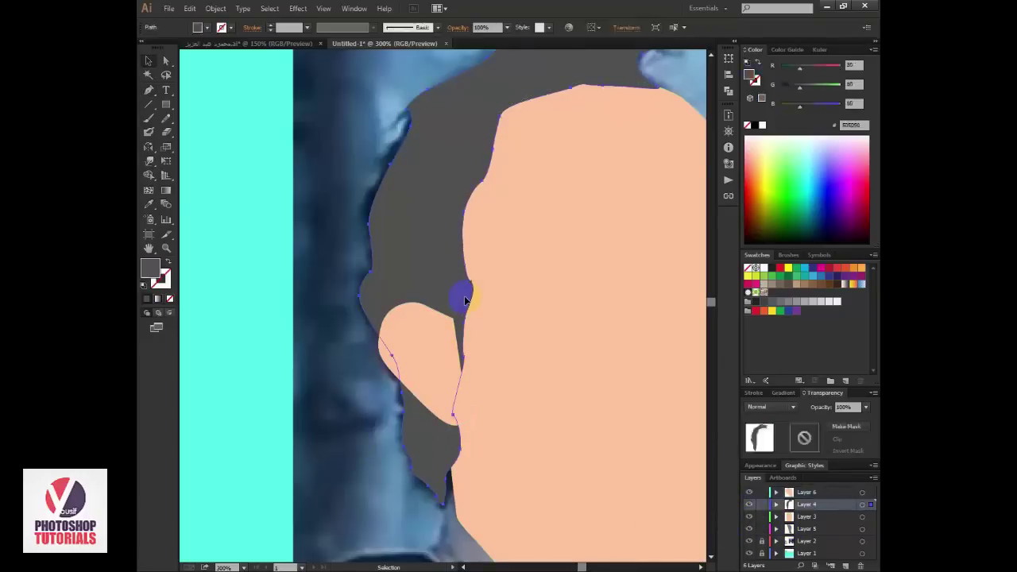
pyautogui.click(146, 163)
pyautogui.moveTo(516, 368)
pyautogui.mouseDown()
pyautogui.moveTo(466, 333)
pyautogui.moveTo(448, 341)
pyautogui.moveTo(482, 334)
pyautogui.moveTo(469, 332)
pyautogui.mouseUp()
pyautogui.press('v')
pyautogui.click(342, 362)
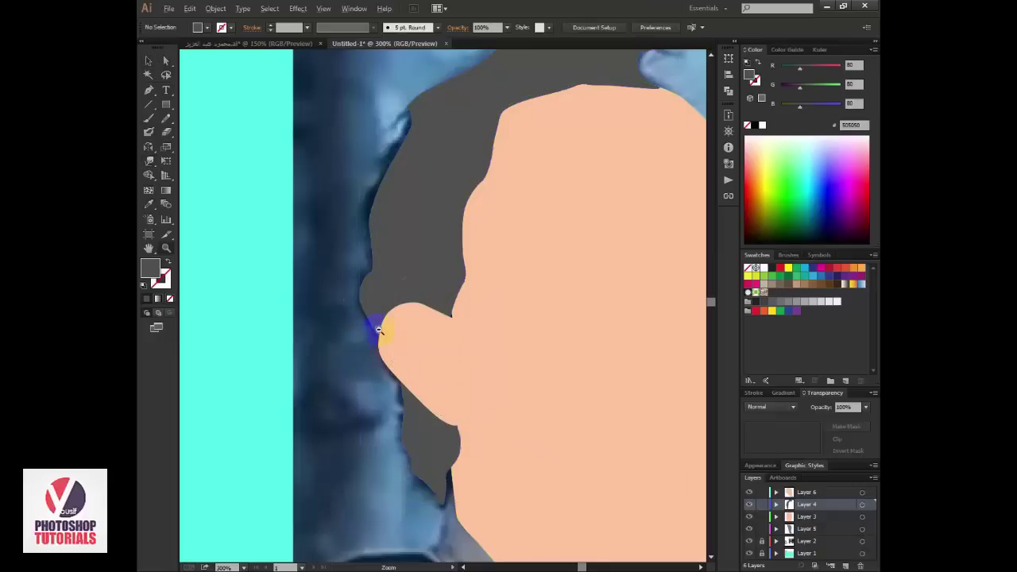
pyautogui.keyDown('alt'); pyautogui.click(432, 315); pyautogui.keyUp('alt')
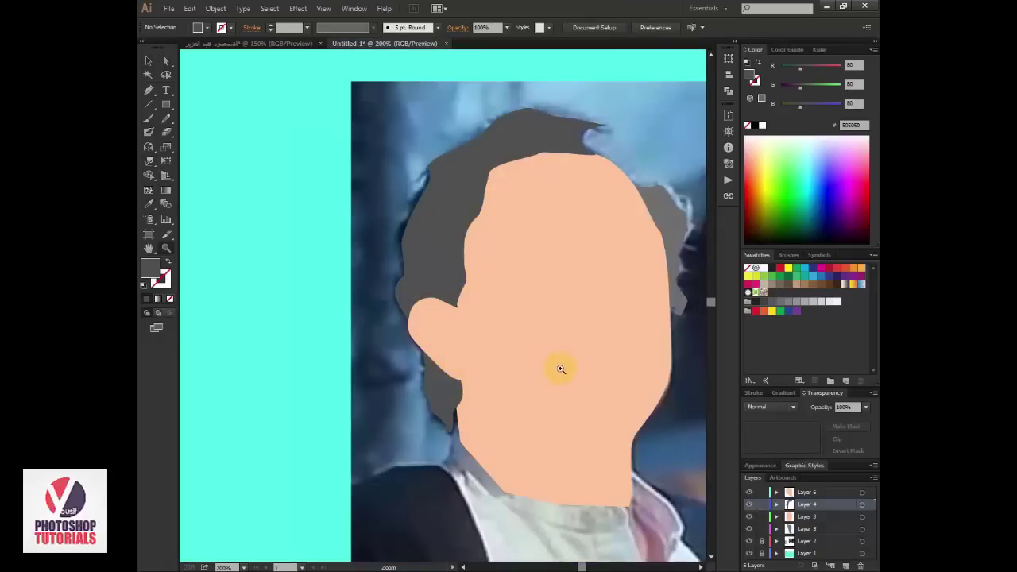
pyautogui.click(807, 517)
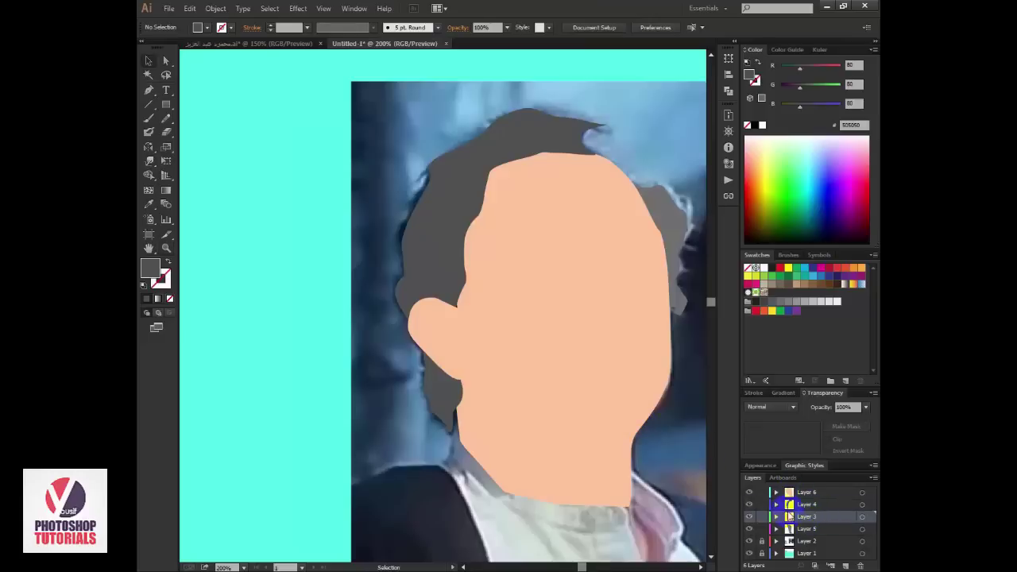
pyautogui.click(749, 518)
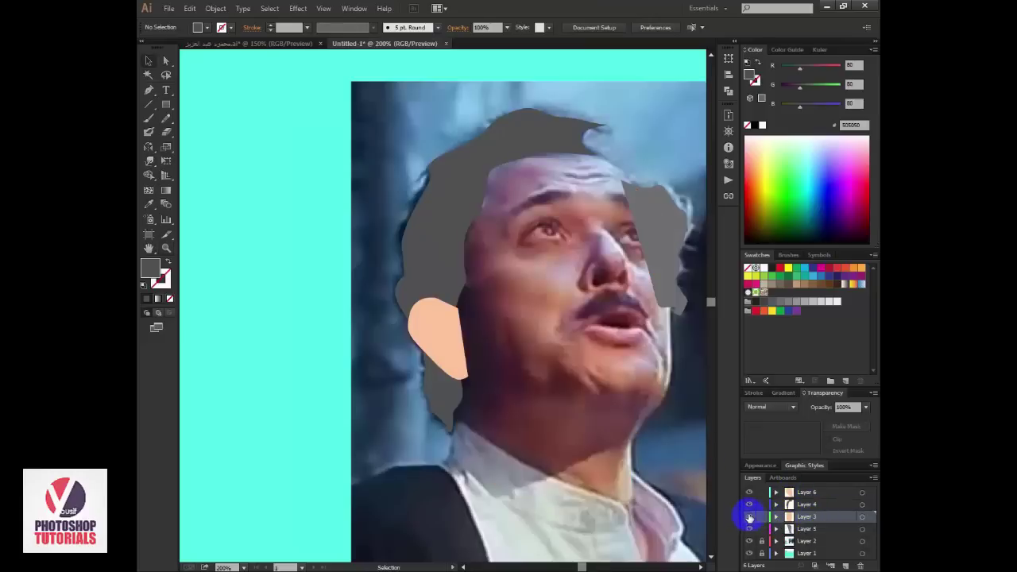
# Step: Hide the flat shape layers, add Layer 7, zoom into the face, and show the grey hair layer again
pyautogui.click(748, 515)
pyautogui.click(751, 528)
pyautogui.click(814, 501)
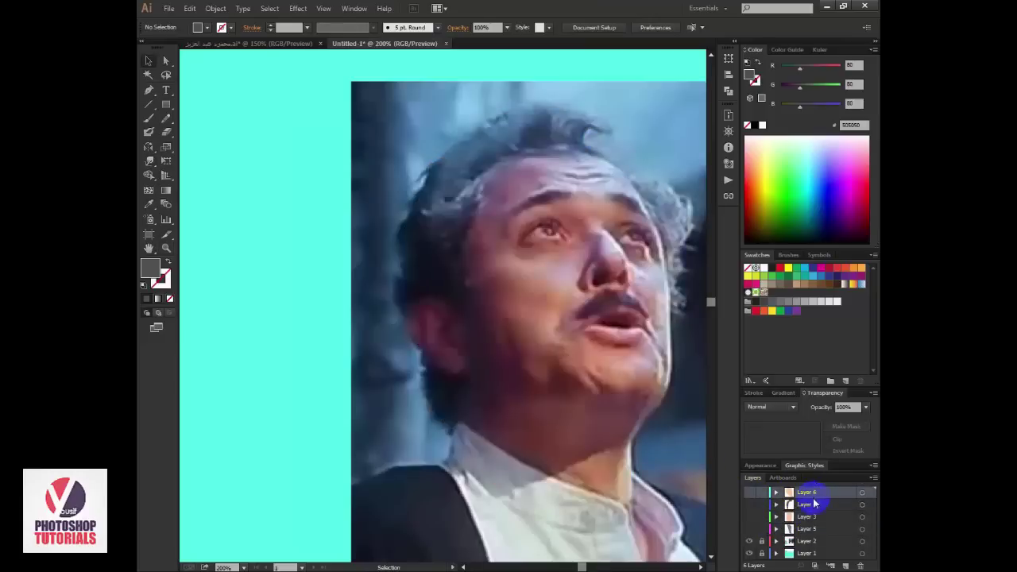
pyautogui.click(844, 566)
pyautogui.scroll(2, 541, 342)
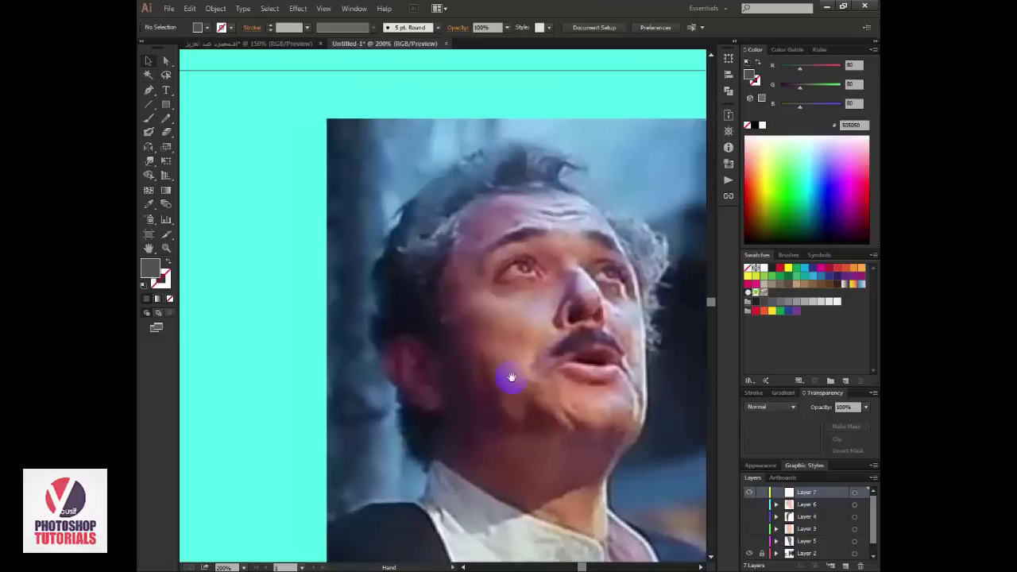
pyautogui.scroll(2, 513, 373)
pyautogui.click(506, 331)
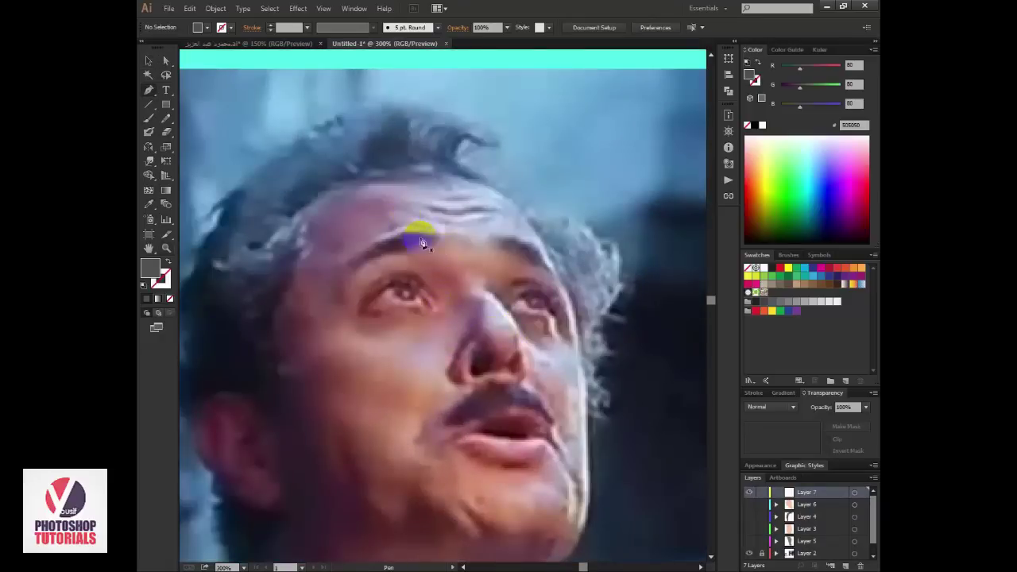
pyautogui.click(748, 517)
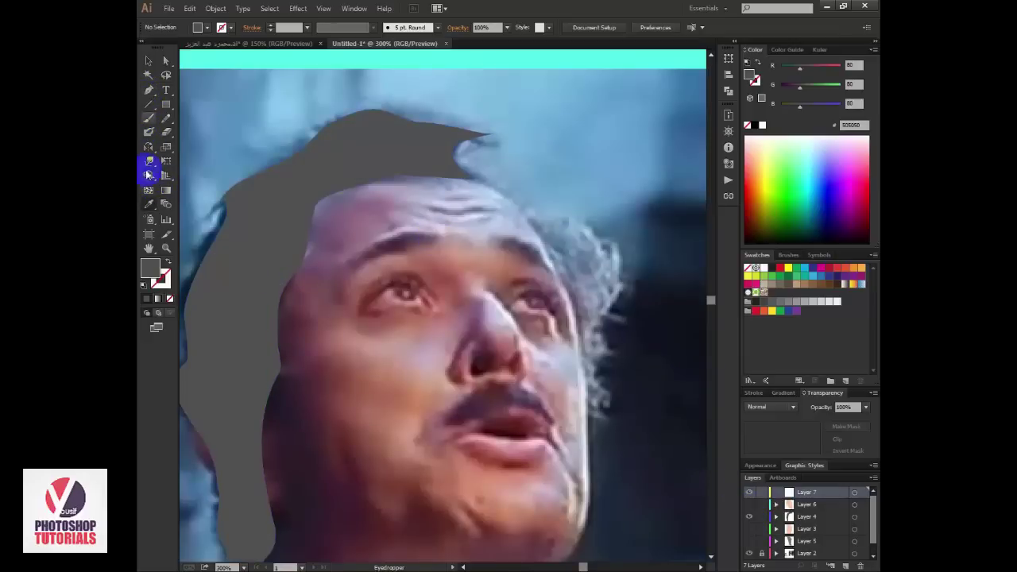
pyautogui.click(151, 204)
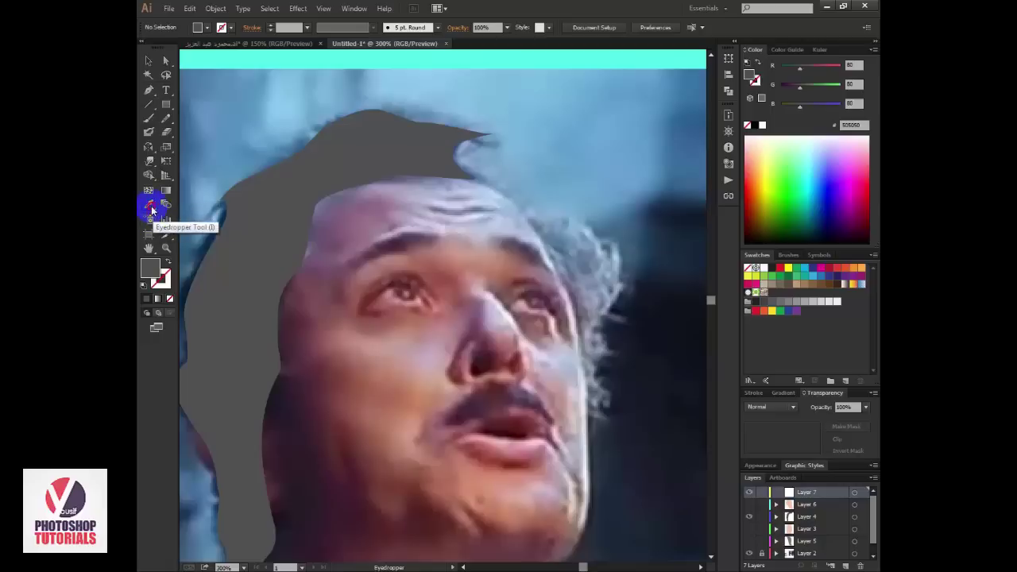
pyautogui.moveTo(151, 202); pyautogui.dragTo(211, 208)
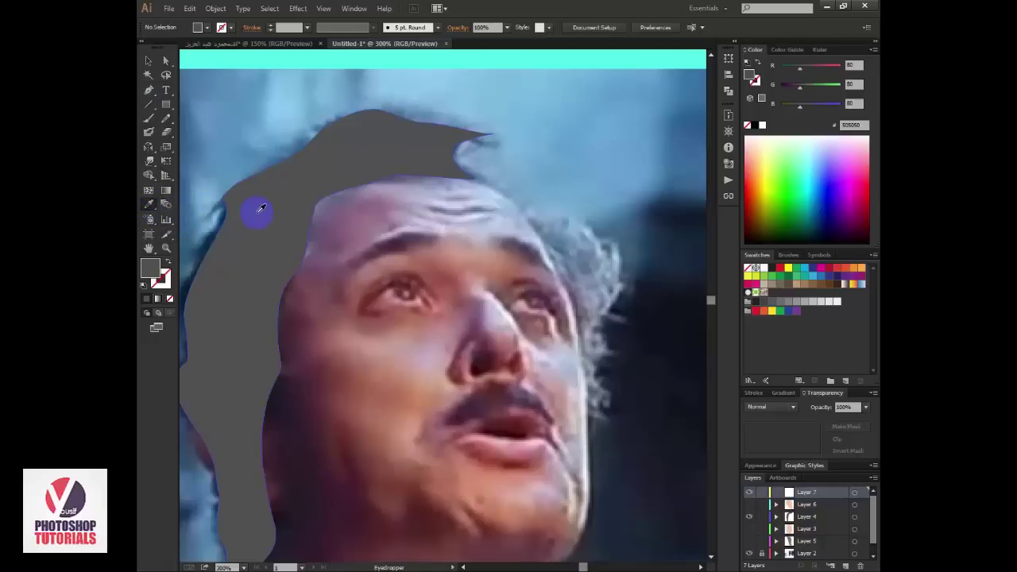
# Step: Trace the left and right eyebrows over the photo as dark grey shapes
pyautogui.click(148, 92)
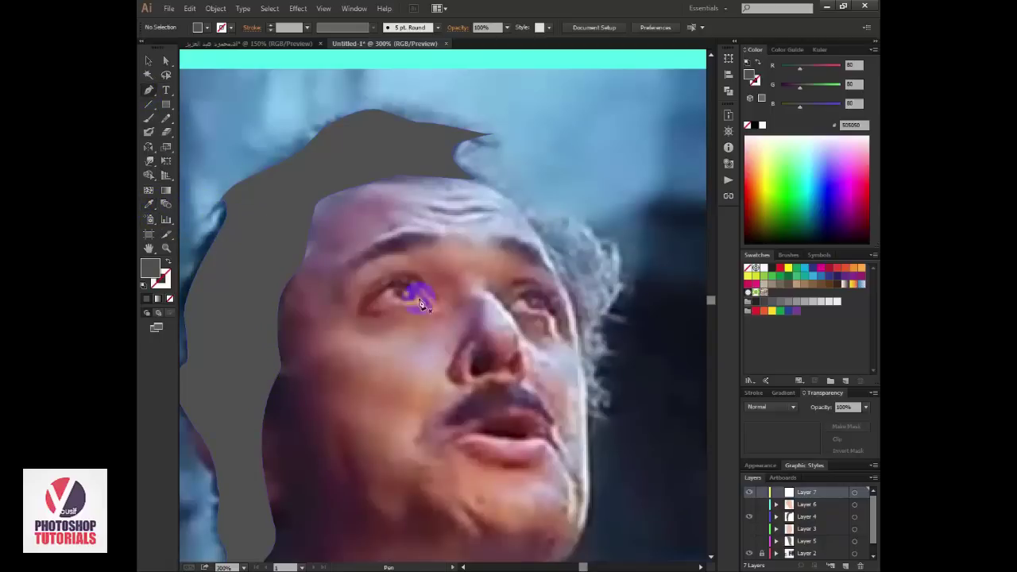
pyautogui.click(354, 278)
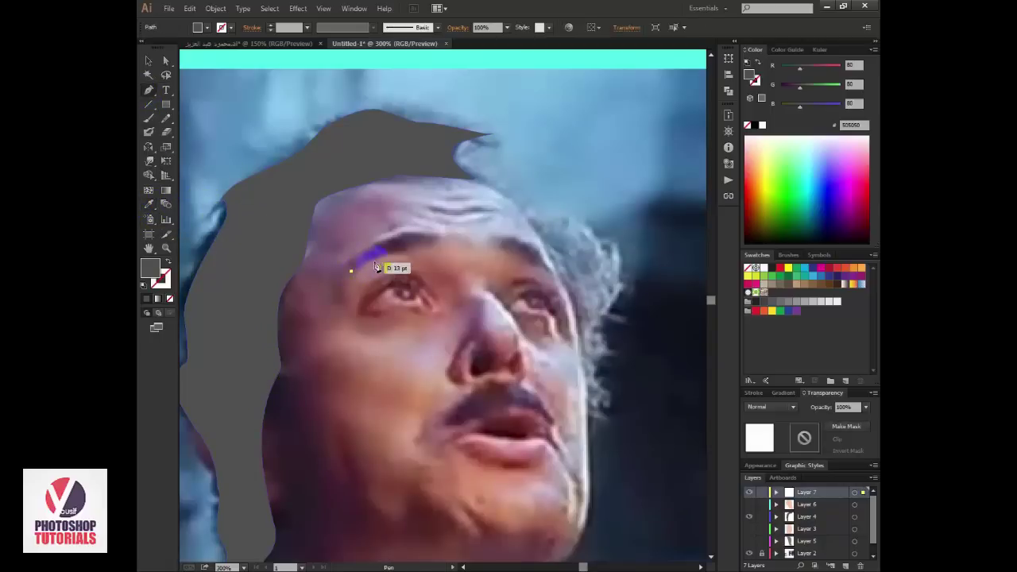
pyautogui.click(435, 238)
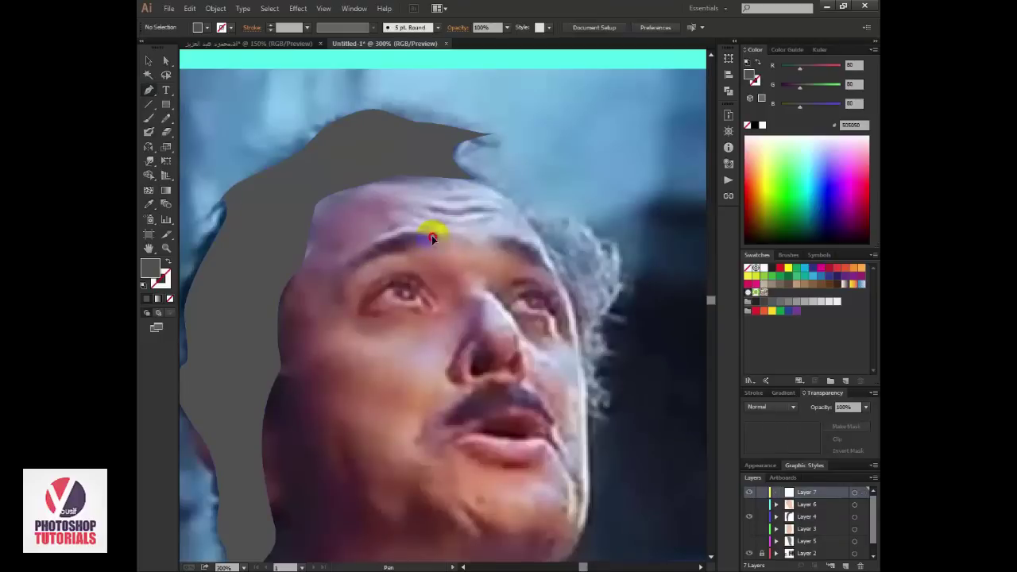
pyautogui.moveTo(415, 235)
pyautogui.mouseDown()
pyautogui.moveTo(368, 255)
pyautogui.moveTo(380, 264)
pyautogui.moveTo(422, 253)
pyautogui.mouseUp()
pyautogui.click(375, 251)
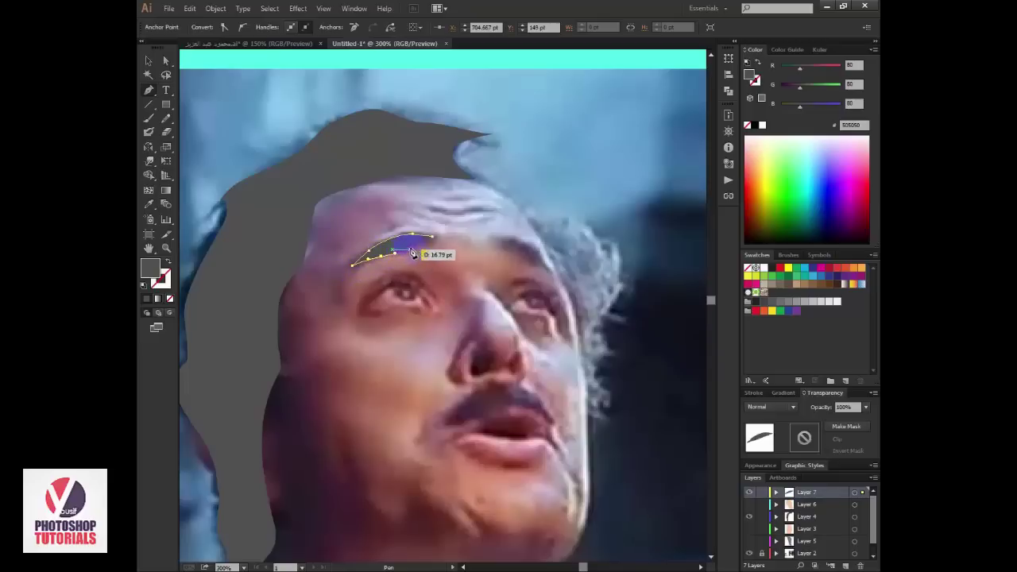
pyautogui.click(425, 251)
pyautogui.click(434, 236)
pyautogui.keyDown('ctrl'); pyautogui.click(501, 252); pyautogui.keyUp('ctrl')
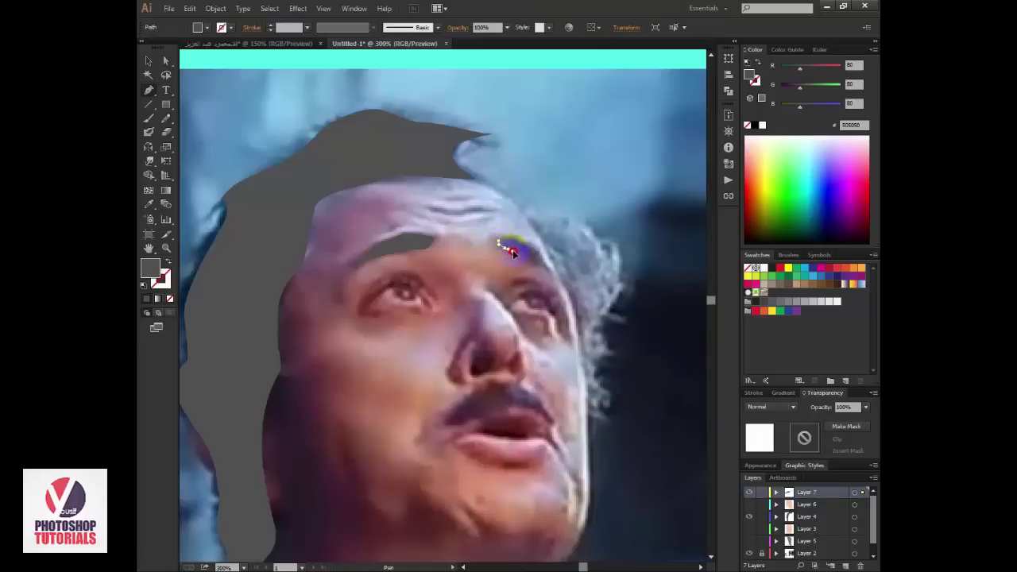
pyautogui.click(498, 241)
pyautogui.moveTo(548, 272)
pyautogui.mouseDown()
pyautogui.moveTo(558, 279)
pyautogui.moveTo(522, 243)
pyautogui.moveTo(496, 246)
pyautogui.mouseUp()
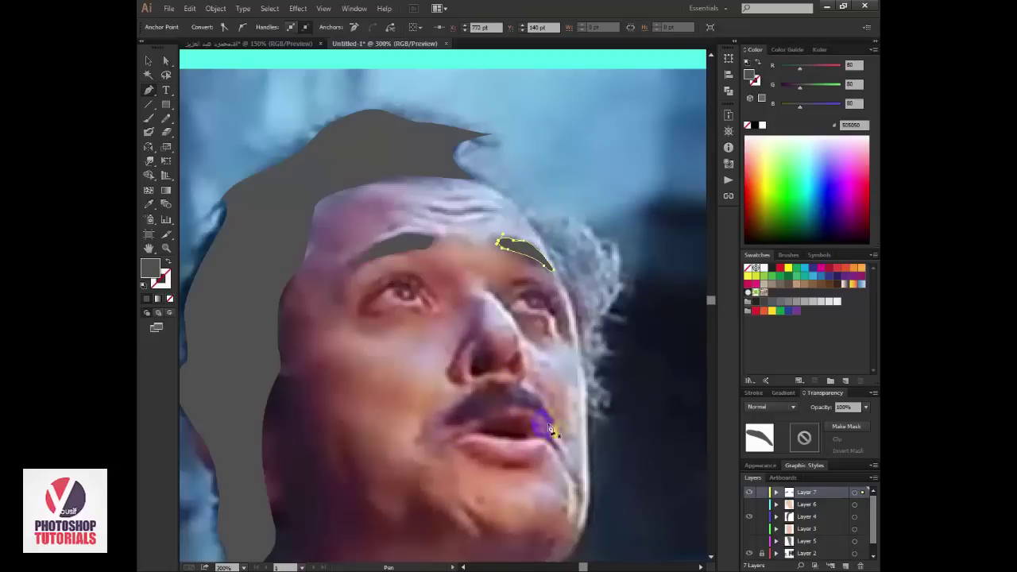
# Step: Trace the moustache above the mouth as a closed dark grey shape
pyautogui.moveTo(549, 425); pyautogui.dragTo(514, 413)
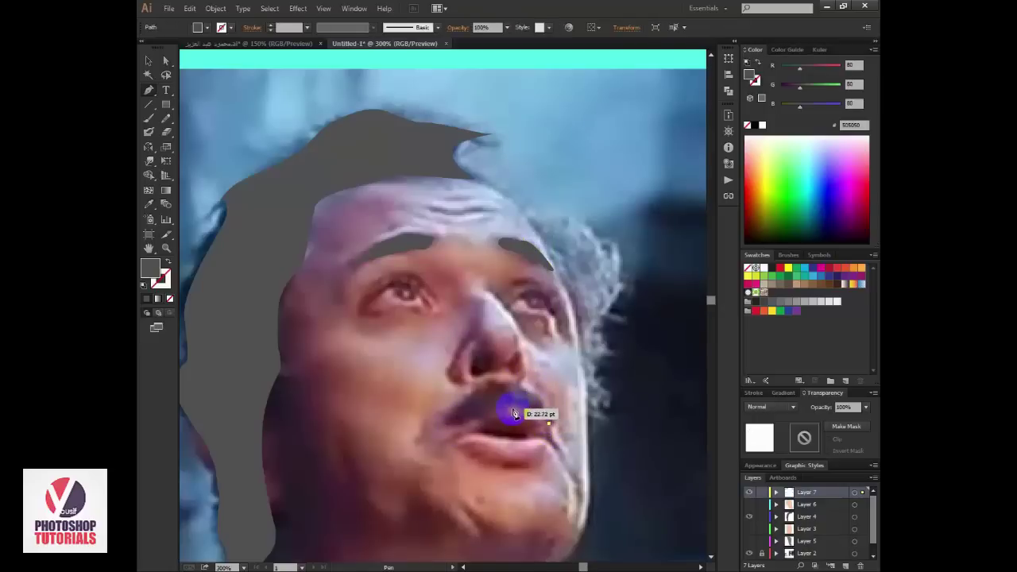
pyautogui.moveTo(483, 411); pyautogui.dragTo(446, 435)
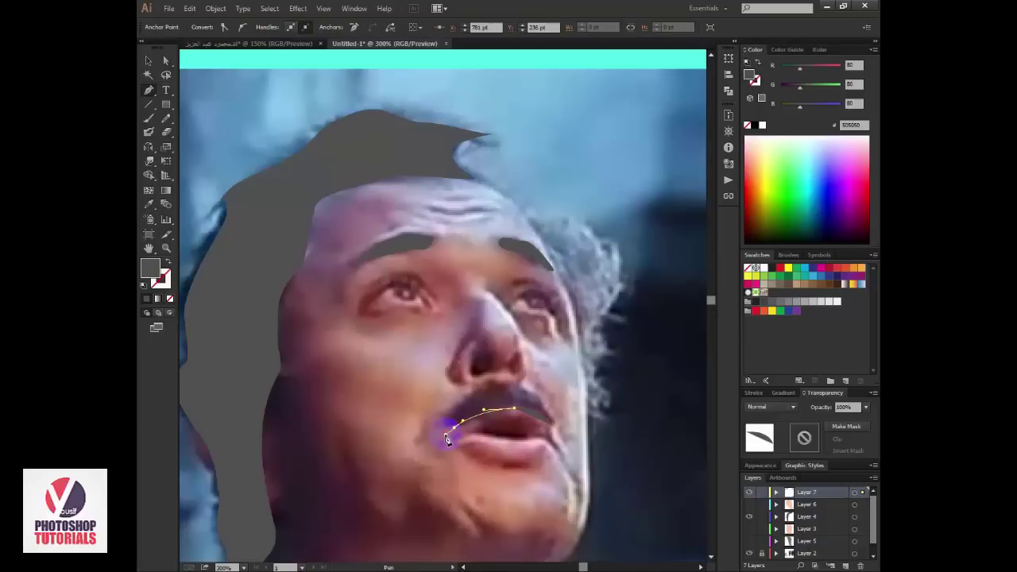
pyautogui.moveTo(449, 404); pyautogui.dragTo(523, 391)
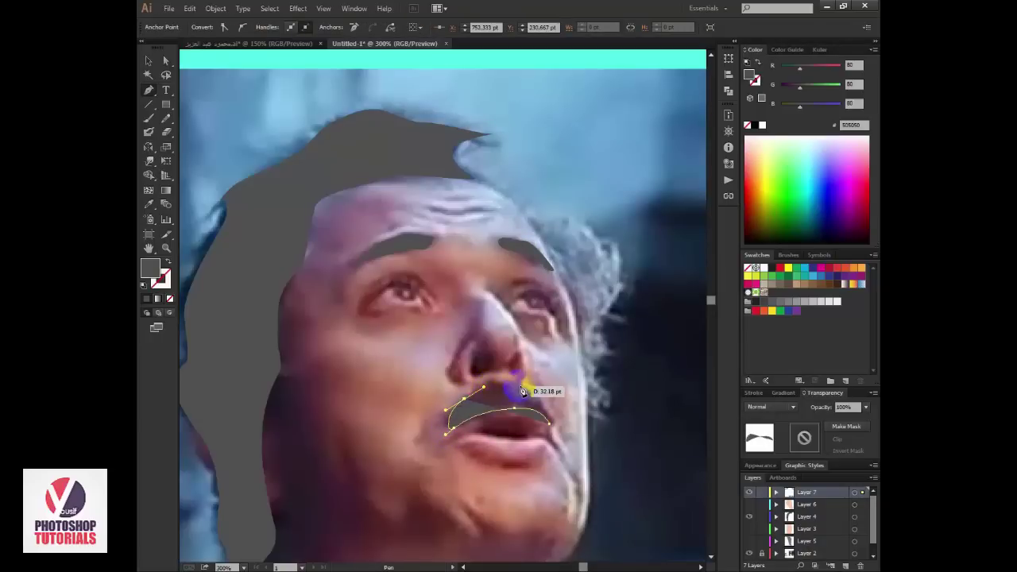
pyautogui.moveTo(549, 419); pyautogui.dragTo(558, 442)
pyautogui.keyDown('ctrl'); pyautogui.click(569, 426); pyautogui.keyUp('ctrl')
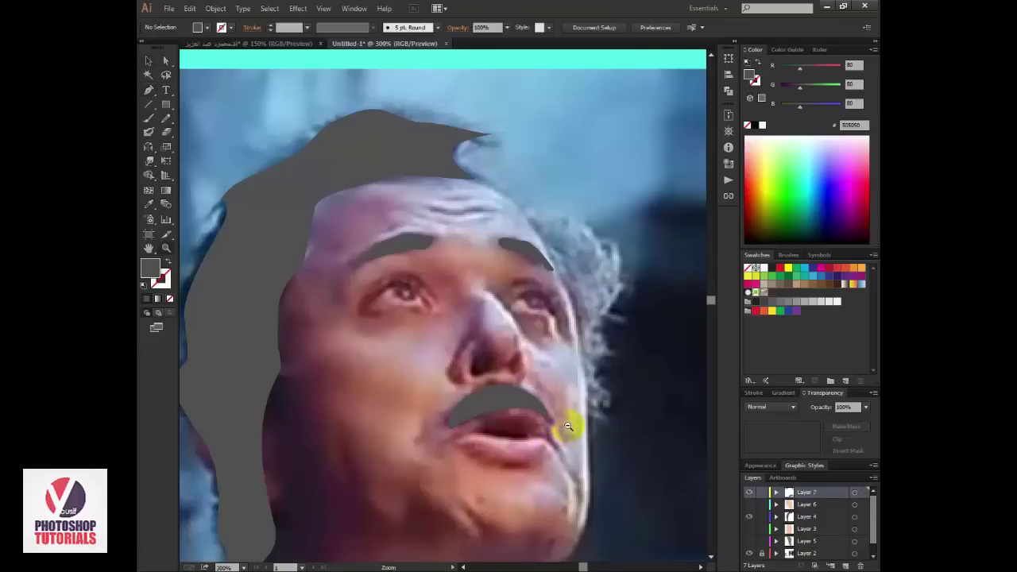
# Step: Toggle the flat face and photo layers to compare them, ending with the flat face hidden
pyautogui.keyDown('ctrl'); pyautogui.keyDown('alt'); pyautogui.click(439, 403); pyautogui.keyUp('alt'); pyautogui.keyUp('ctrl')
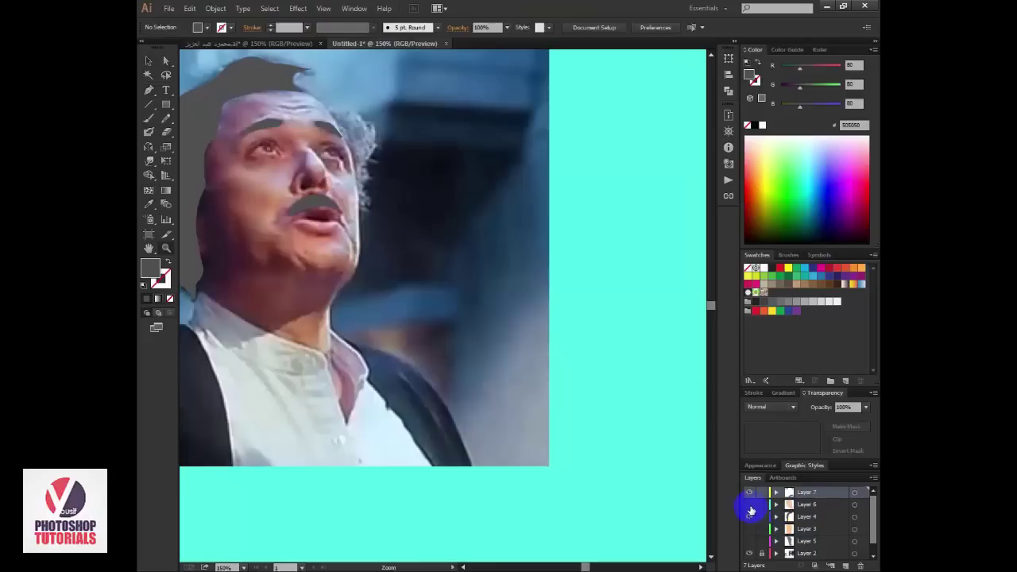
pyautogui.click(747, 542)
pyautogui.moveTo(445, 411); pyautogui.dragTo(618, 461)
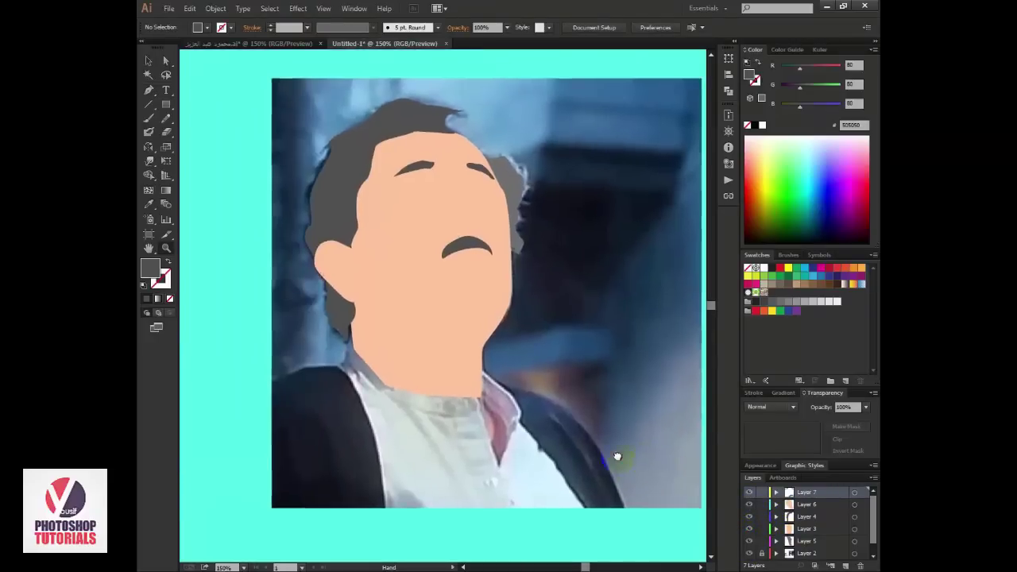
pyautogui.click(748, 554)
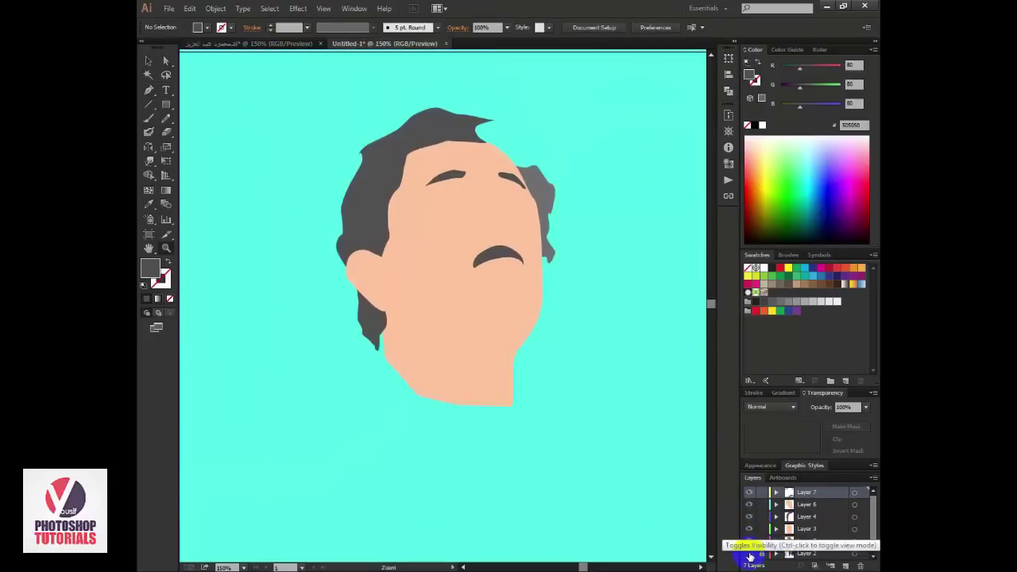
pyautogui.click(749, 554)
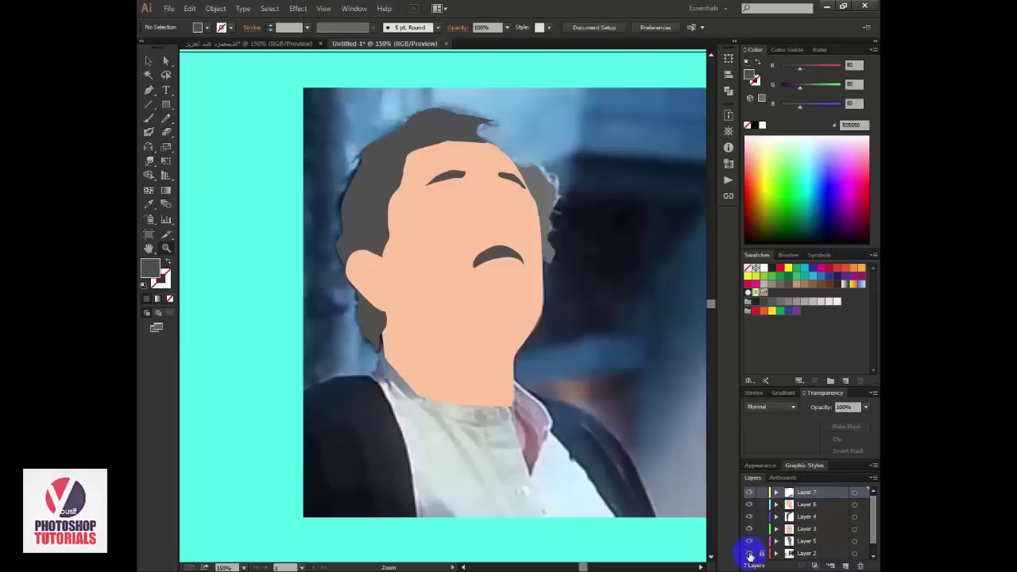
pyautogui.click(485, 300)
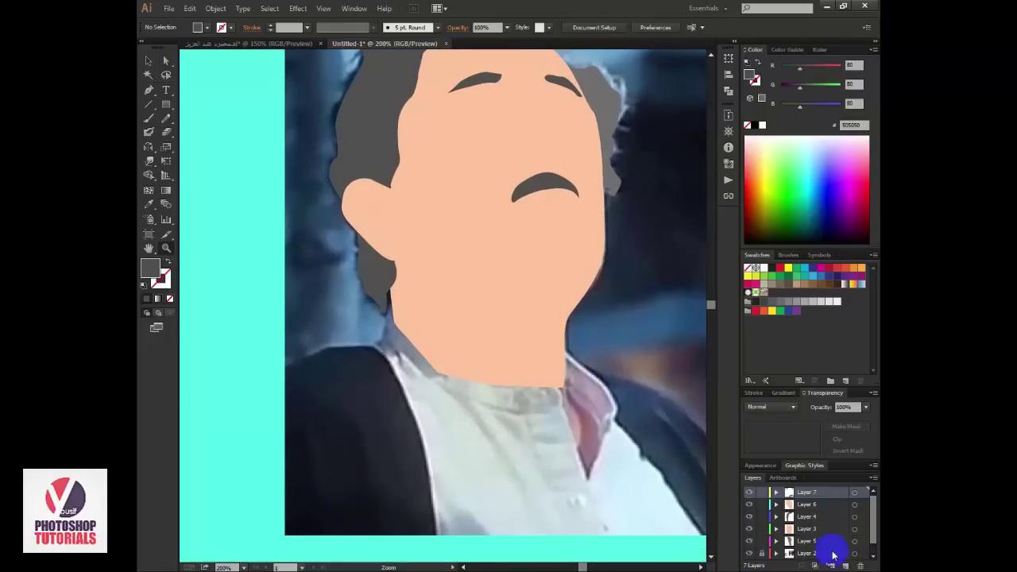
pyautogui.click(750, 542)
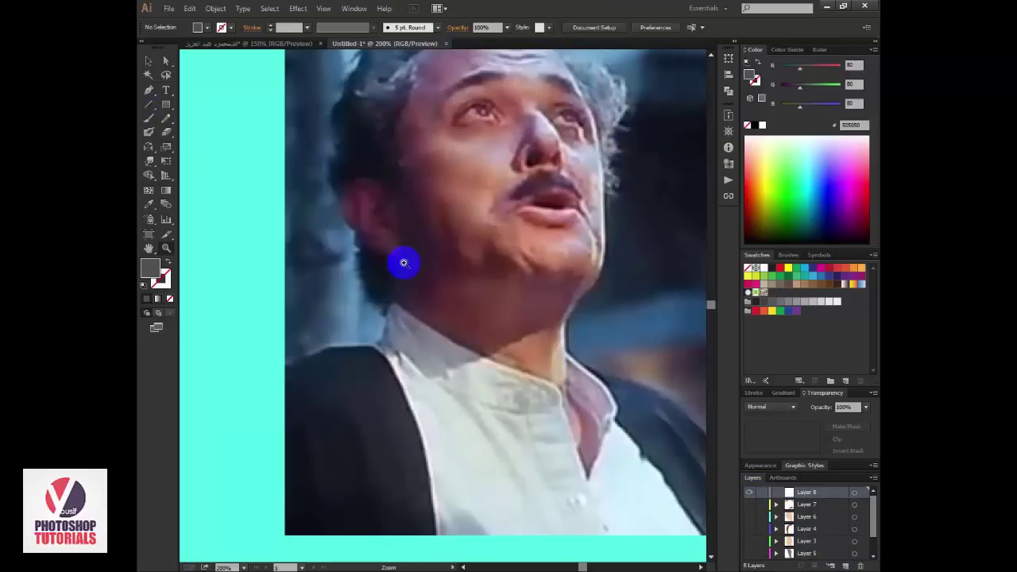
# Step: Trace the white shirt and collar below the neck as one closed path
pyautogui.press('p')
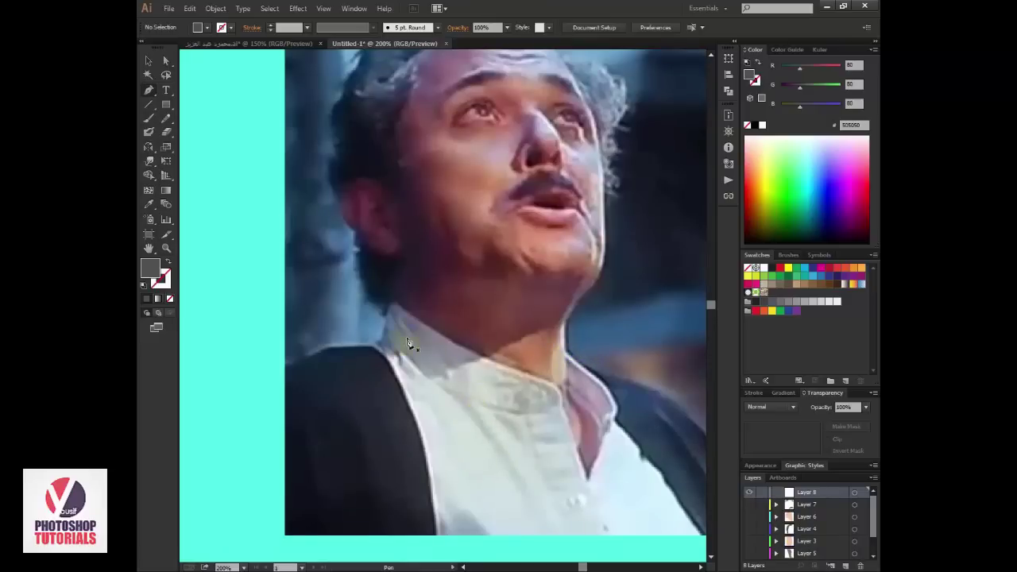
pyautogui.moveTo(370, 353)
pyautogui.mouseDown()
pyautogui.moveTo(387, 315)
pyautogui.moveTo(560, 385)
pyautogui.moveTo(588, 477)
pyautogui.moveTo(608, 434)
pyautogui.moveTo(572, 397)
pyautogui.moveTo(570, 411)
pyautogui.moveTo(566, 350)
pyautogui.mouseUp()
pyautogui.click(588, 481)
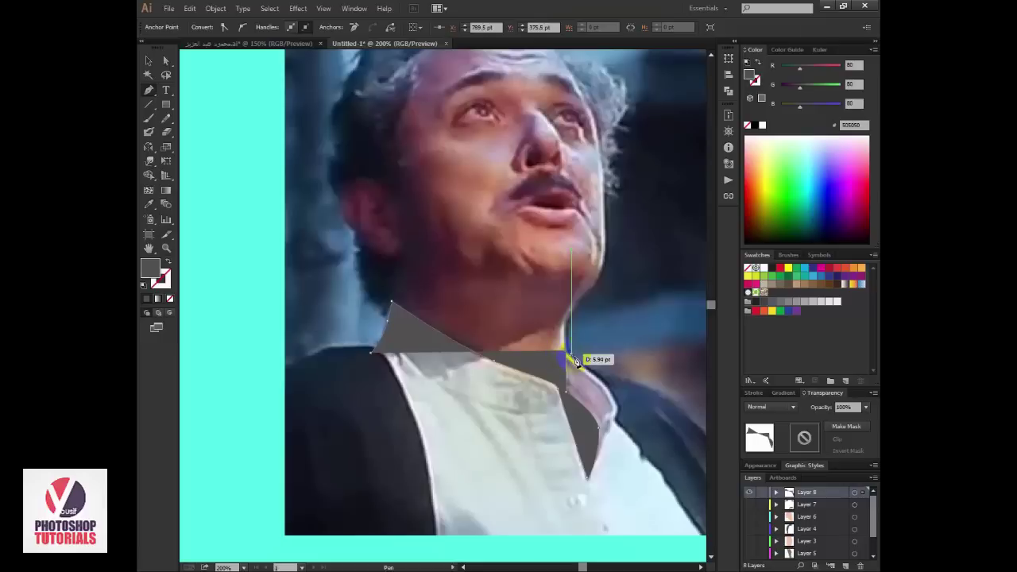
pyautogui.moveTo(592, 287)
pyautogui.mouseDown()
pyautogui.moveTo(586, 302)
pyautogui.moveTo(615, 340)
pyautogui.moveTo(592, 318)
pyautogui.moveTo(637, 405)
pyautogui.moveTo(596, 413)
pyautogui.moveTo(540, 341)
pyautogui.mouseUp()
pyautogui.press('ctrl')
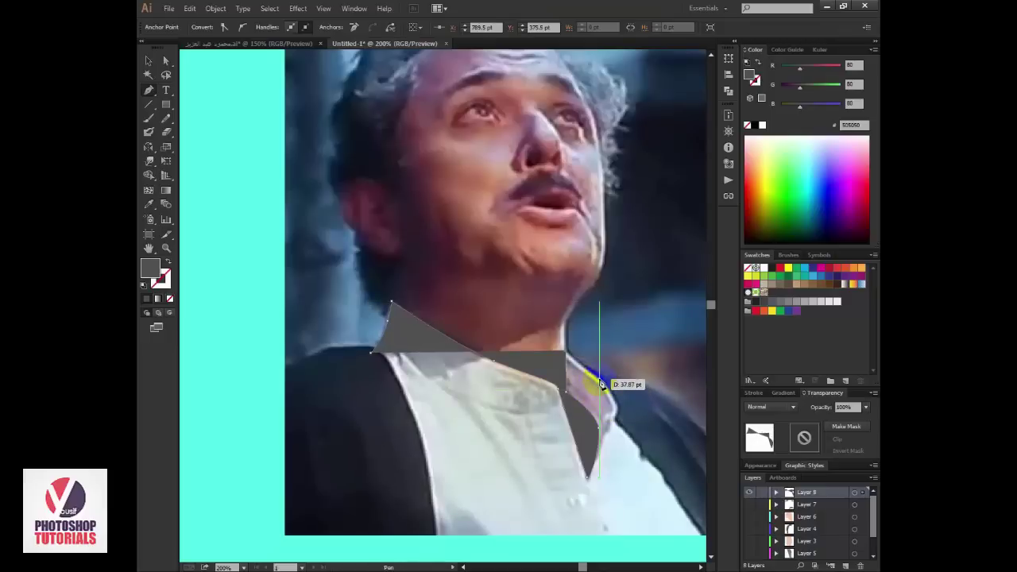
pyautogui.press('space')
pyautogui.moveTo(613, 395); pyautogui.dragTo(619, 422)
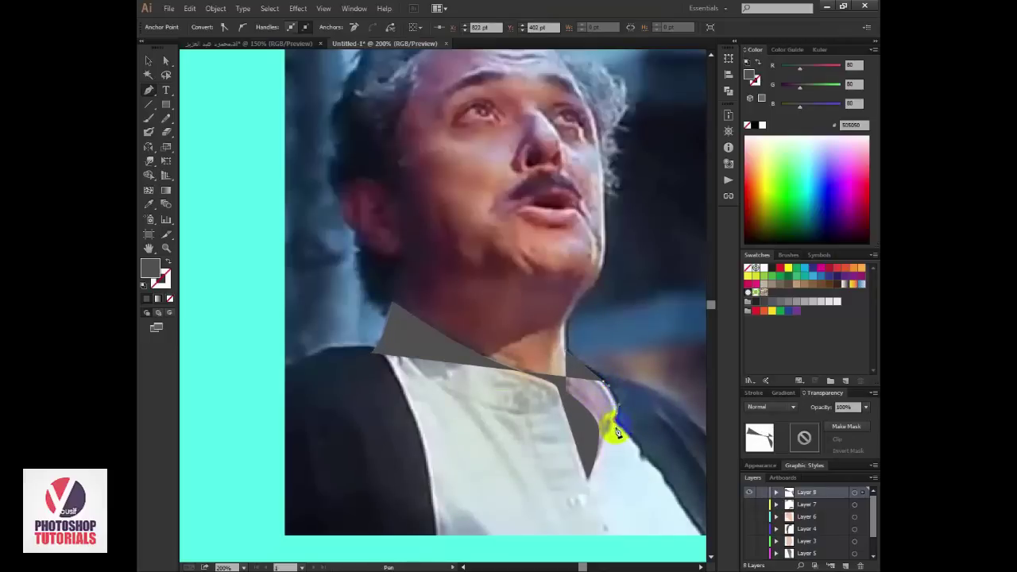
pyautogui.moveTo(619, 433)
pyautogui.mouseDown()
pyautogui.moveTo(656, 470)
pyautogui.moveTo(579, 381)
pyautogui.mouseUp()
pyautogui.moveTo(628, 437); pyautogui.dragTo(637, 451)
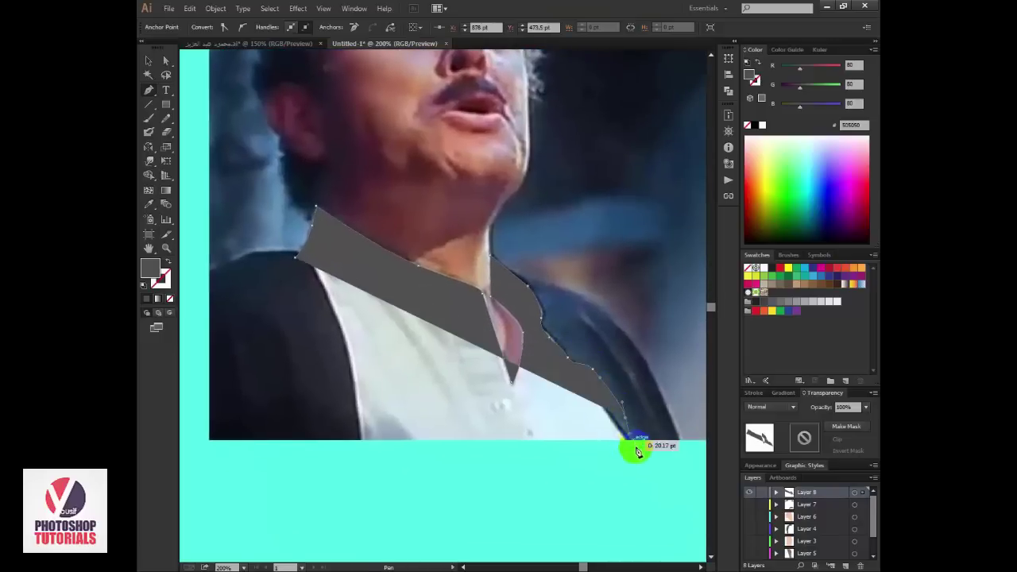
pyautogui.click(640, 459)
pyautogui.click(483, 504)
pyautogui.click(350, 463)
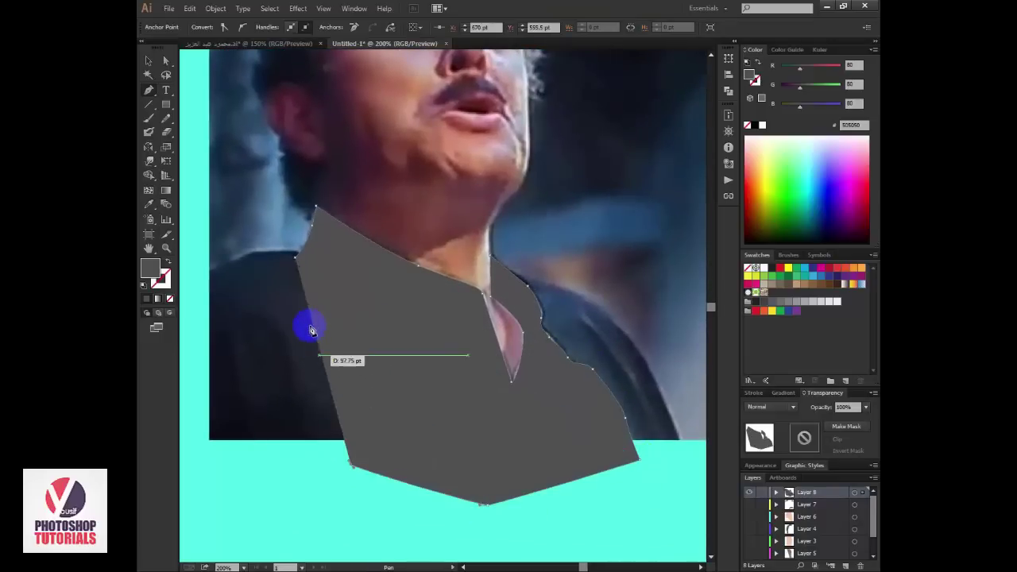
# Step: Fill the shirt shape with light grey sampled from the colour palette
pyautogui.moveTo(239, 265); pyautogui.dragTo(411, 383)
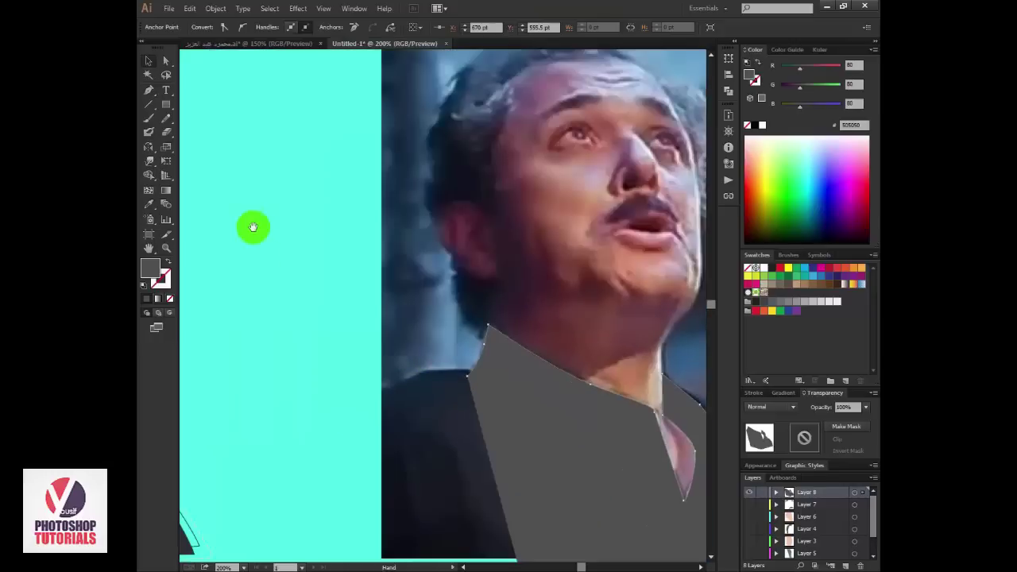
pyautogui.moveTo(253, 227); pyautogui.dragTo(423, 334)
pyautogui.moveTo(290, 135); pyautogui.dragTo(368, 265)
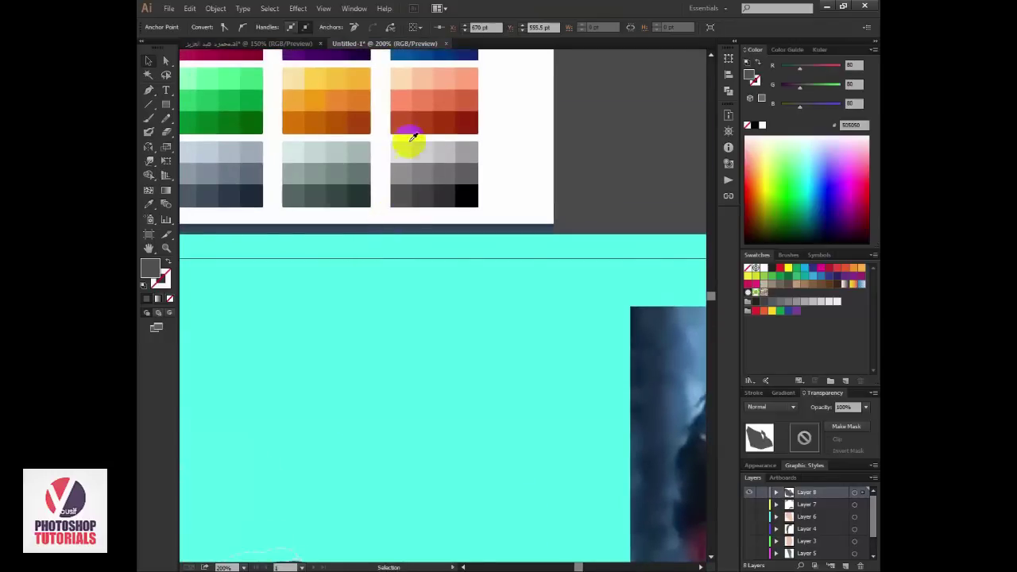
pyautogui.click(400, 154)
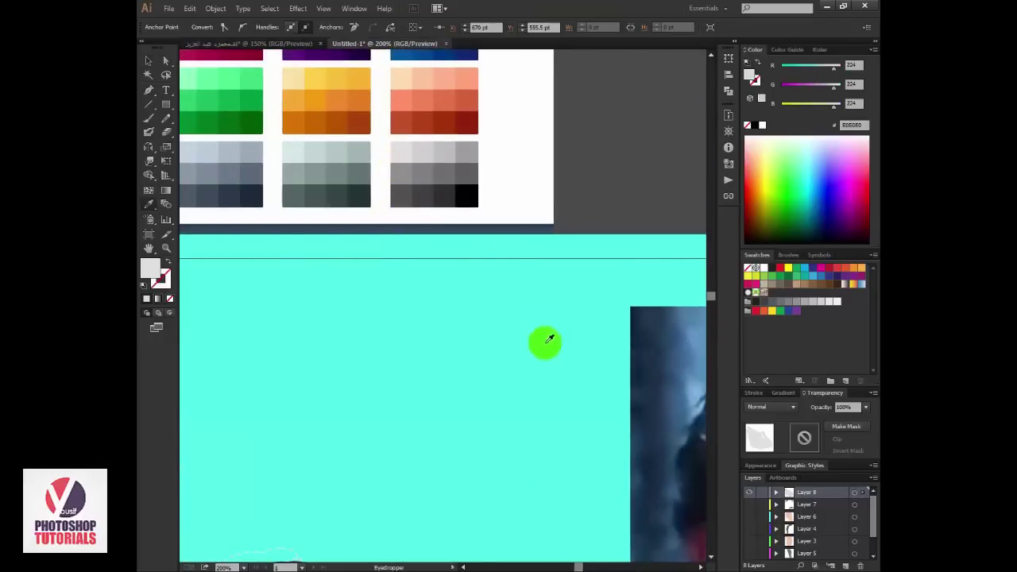
pyautogui.moveTo(548, 340); pyautogui.dragTo(412, 133)
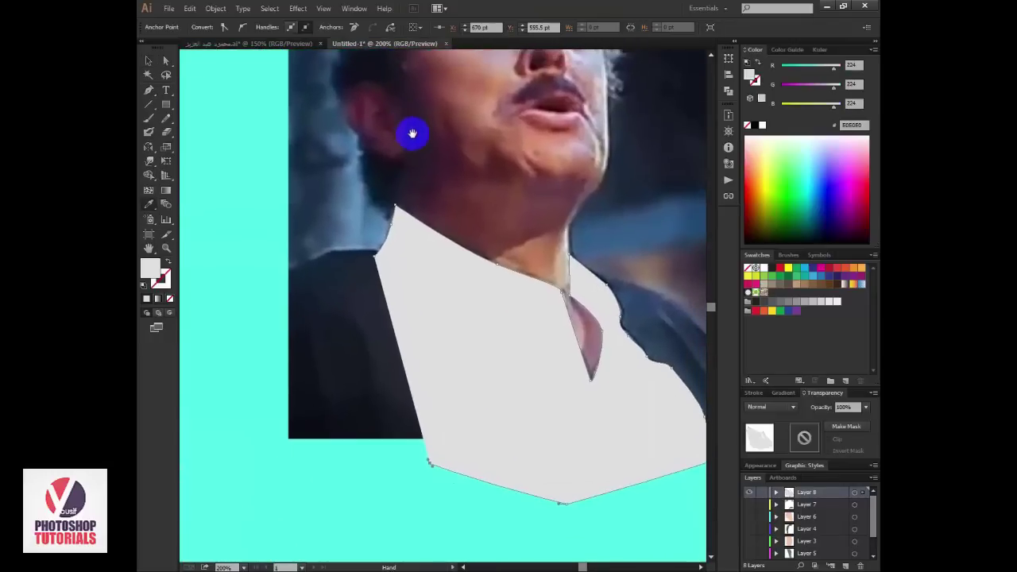
pyautogui.press('v')
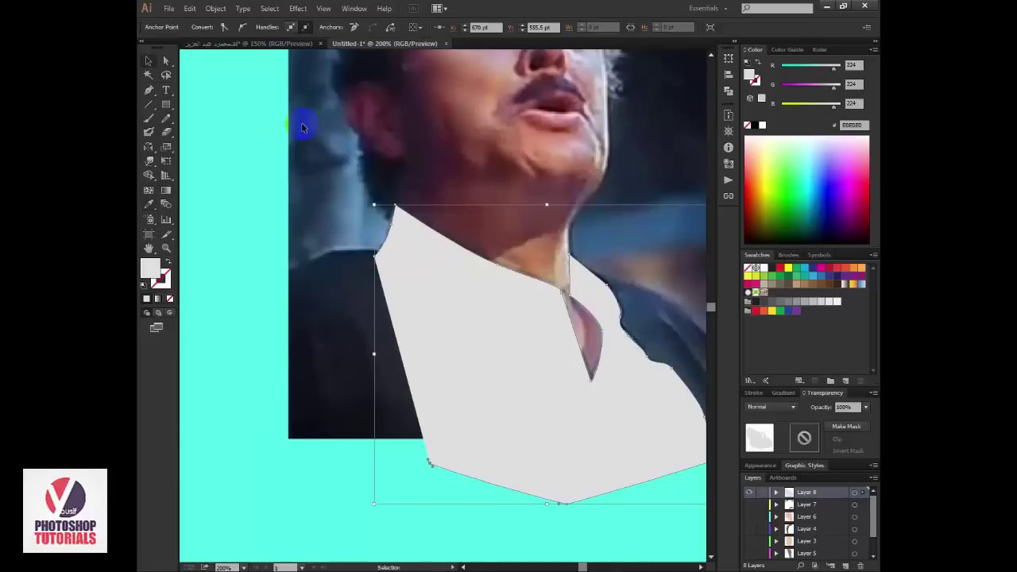
# Step: Add Layer 9 for the jacket and hide the shirt's Layer 8
pyautogui.click(439, 231)
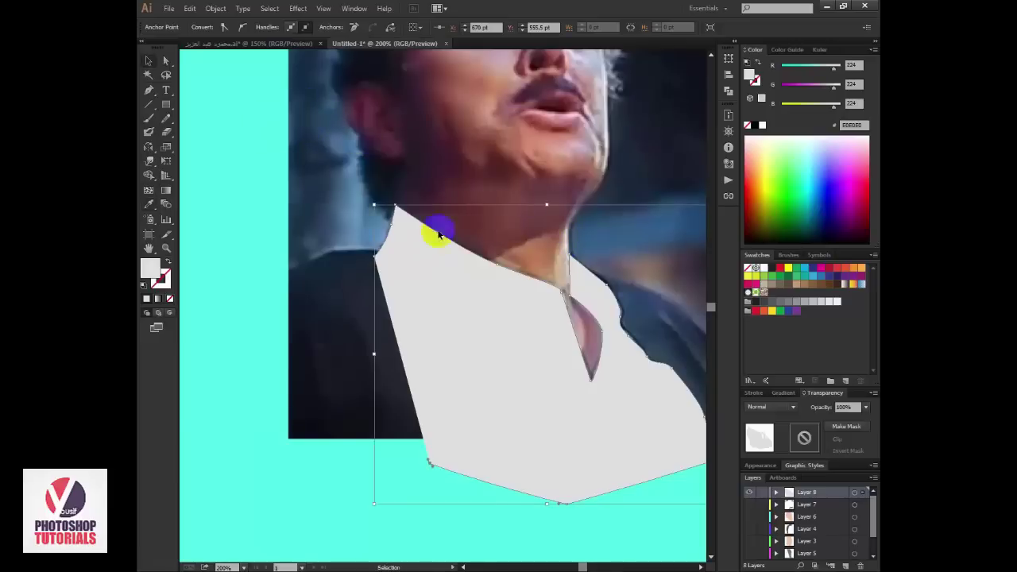
pyautogui.click(847, 565)
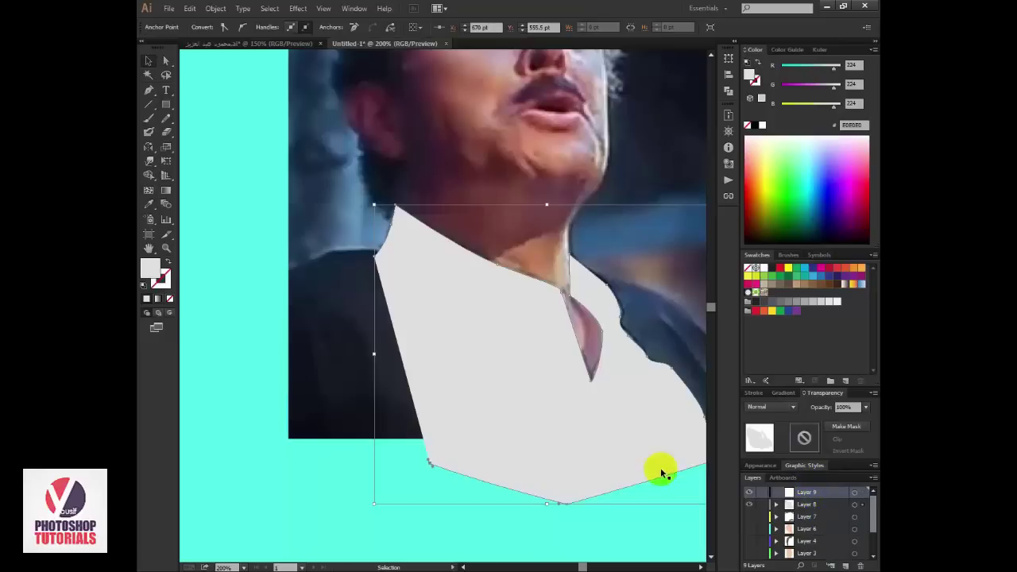
pyautogui.click(321, 250)
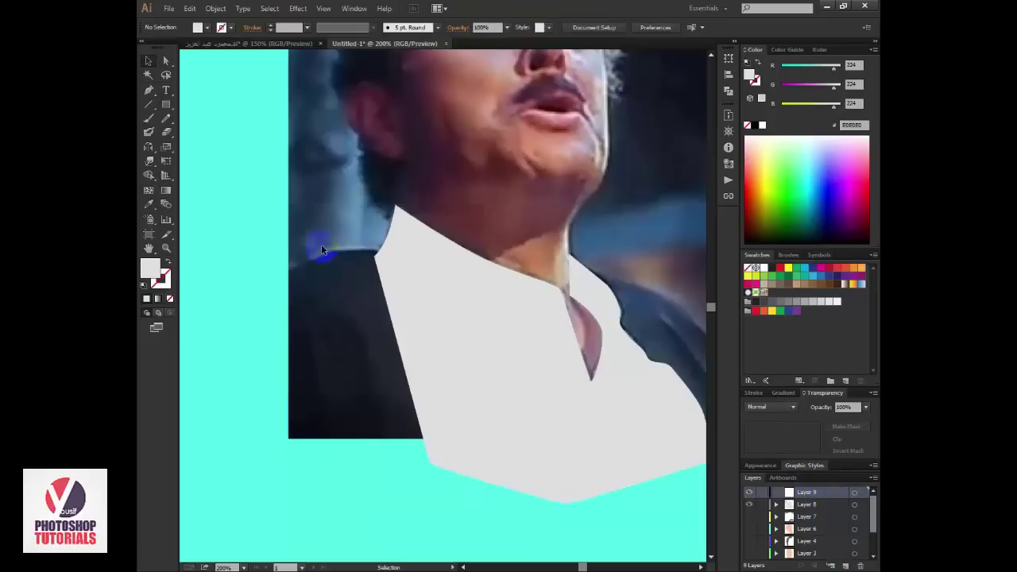
pyautogui.click(751, 504)
# Step: Pen-trace a closed shape over the left jacket panel, curving the lapel edge
pyautogui.press('p')
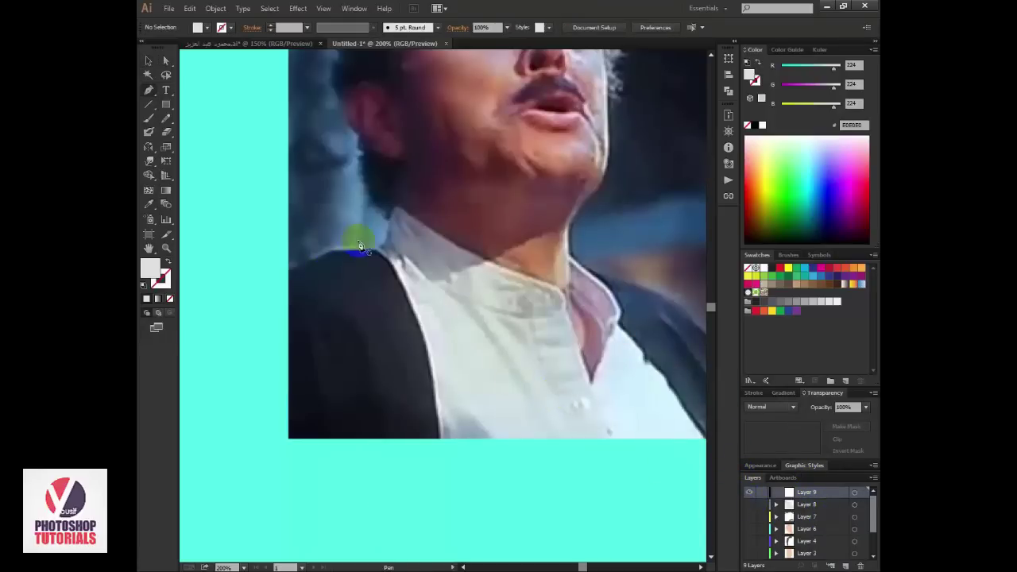
pyautogui.click(380, 253)
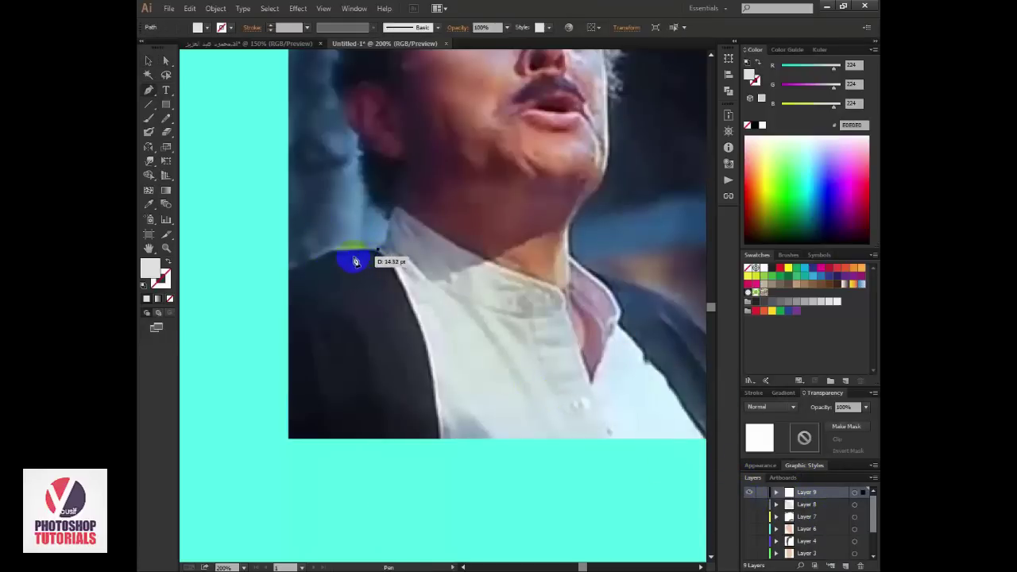
pyautogui.click(329, 251)
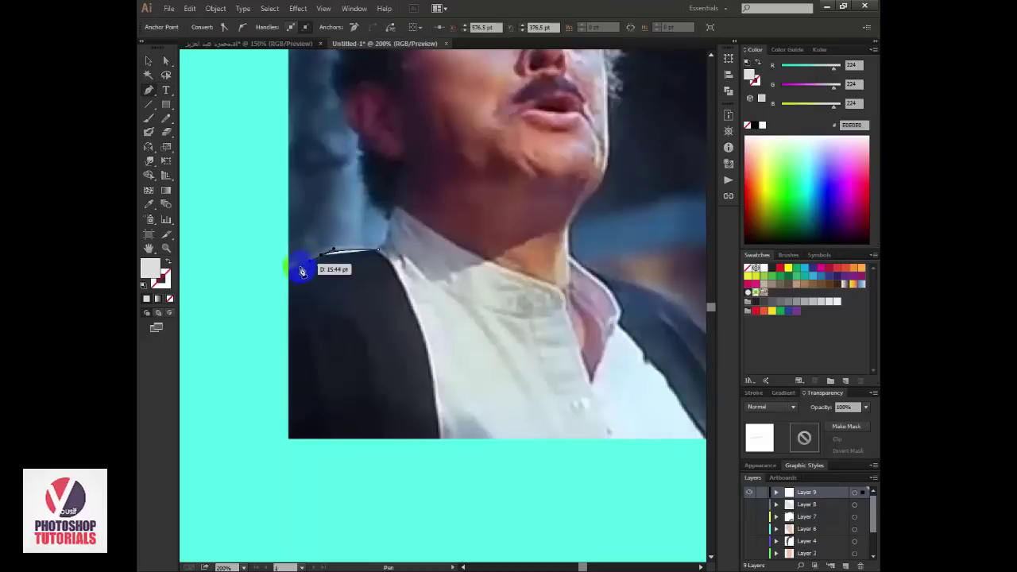
pyautogui.moveTo(288, 271); pyautogui.dragTo(287, 310)
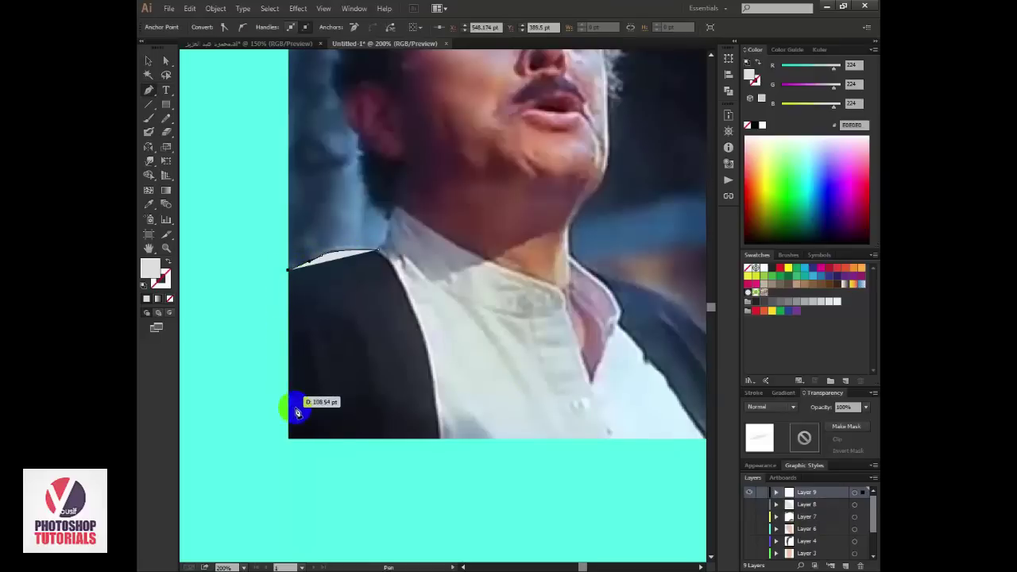
pyautogui.click(288, 438)
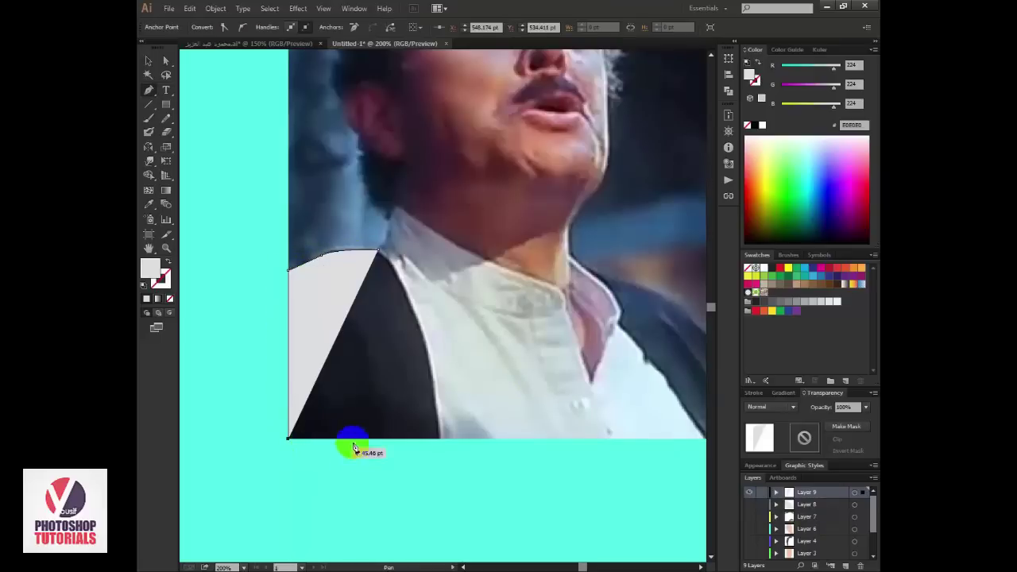
pyautogui.click(438, 439)
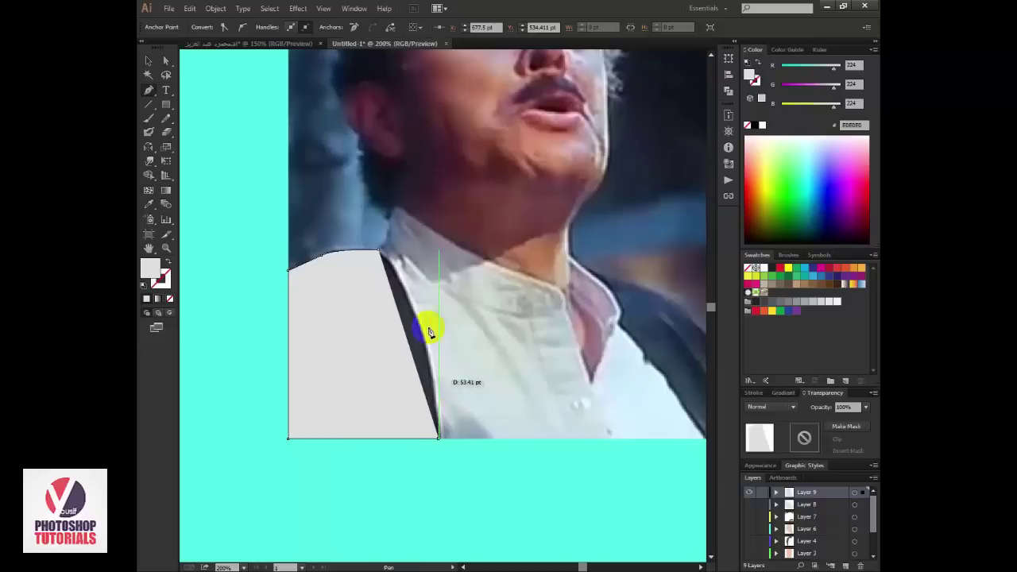
pyautogui.click(380, 253)
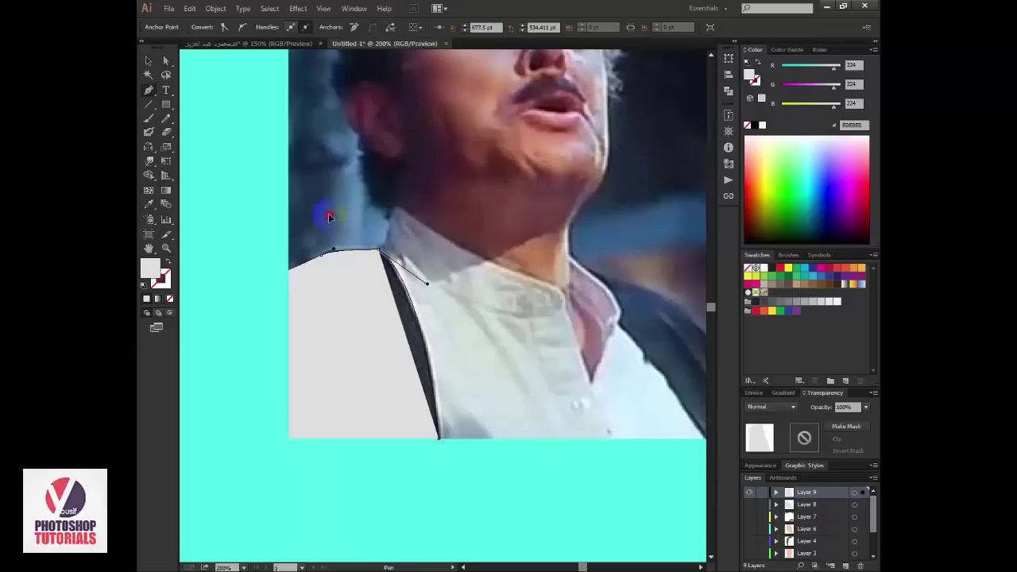
pyautogui.moveTo(329, 216); pyautogui.dragTo(321, 185)
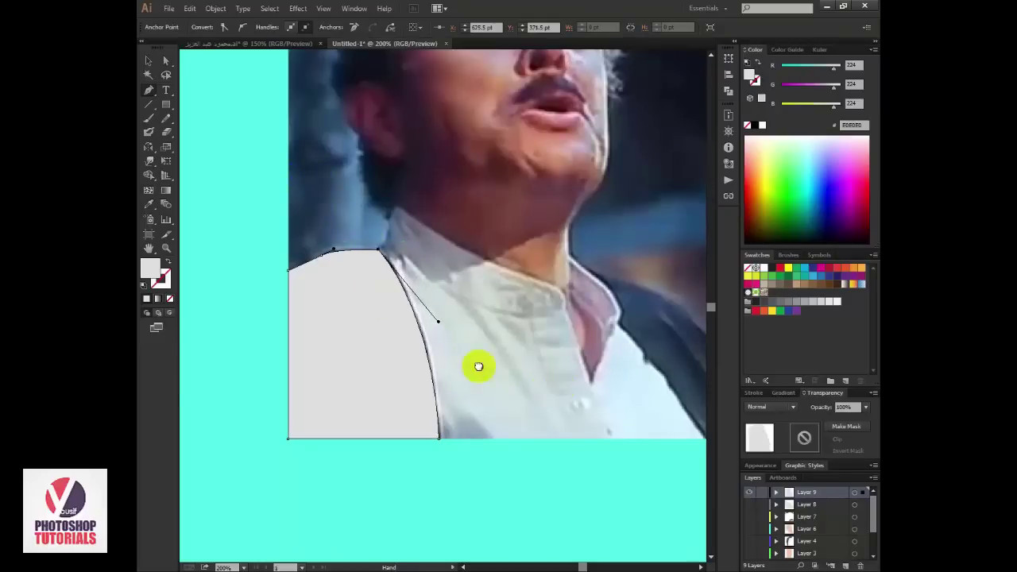
pyautogui.moveTo(477, 363); pyautogui.dragTo(261, 305)
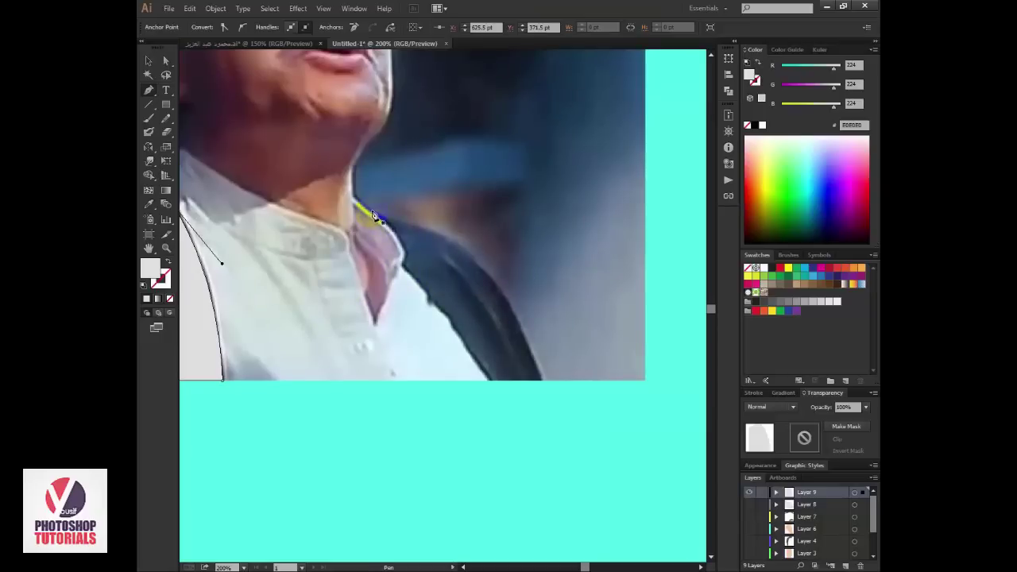
# Step: Pen-trace the right lapel with curved anchors down to the jacket bottom and back
pyautogui.moveTo(369, 213); pyautogui.dragTo(441, 235)
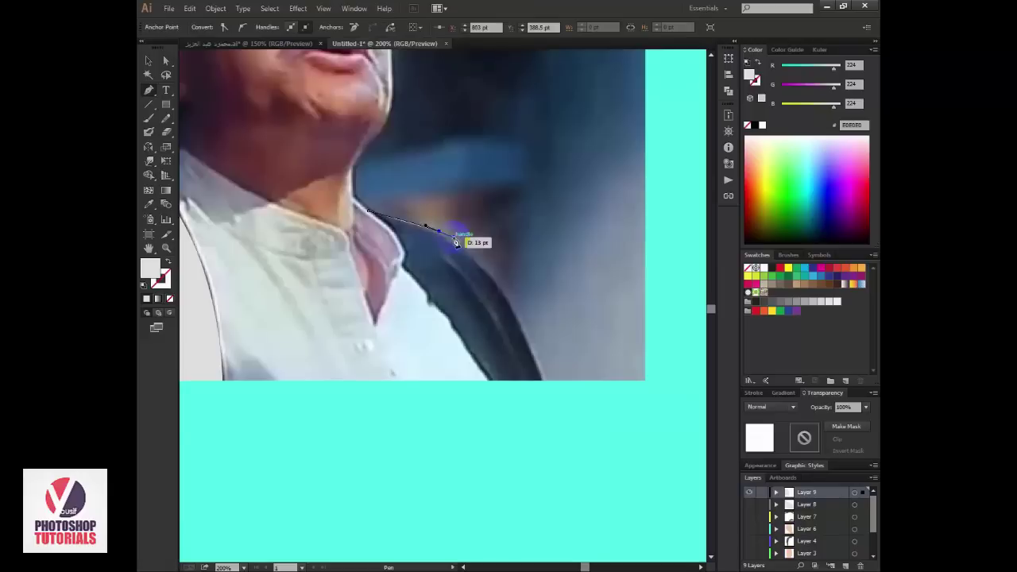
pyautogui.moveTo(452, 236); pyautogui.dragTo(469, 251)
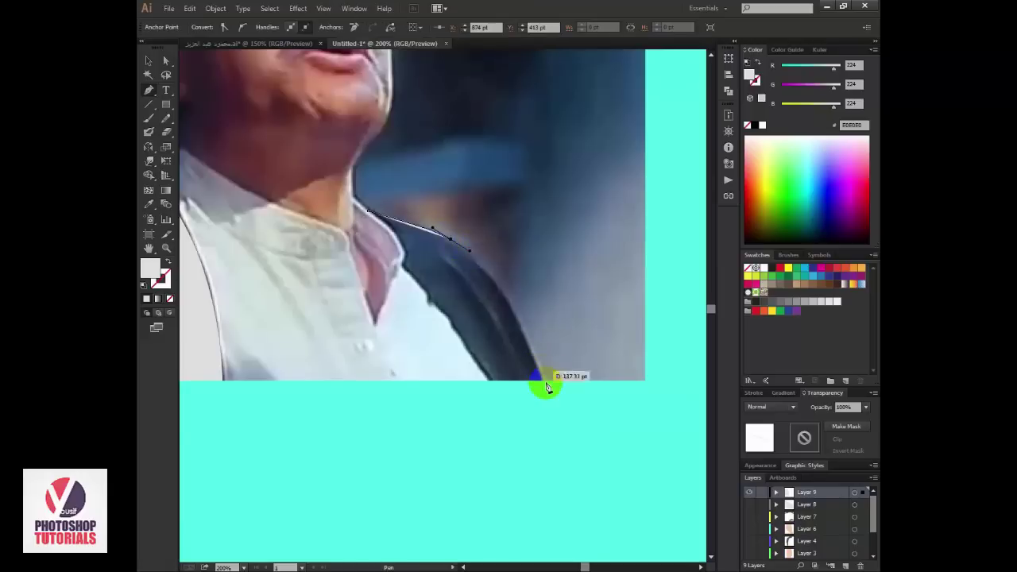
pyautogui.moveTo(562, 443)
pyautogui.mouseDown()
pyautogui.moveTo(543, 381)
pyautogui.moveTo(555, 434)
pyautogui.moveTo(574, 413)
pyautogui.moveTo(491, 382)
pyautogui.mouseUp()
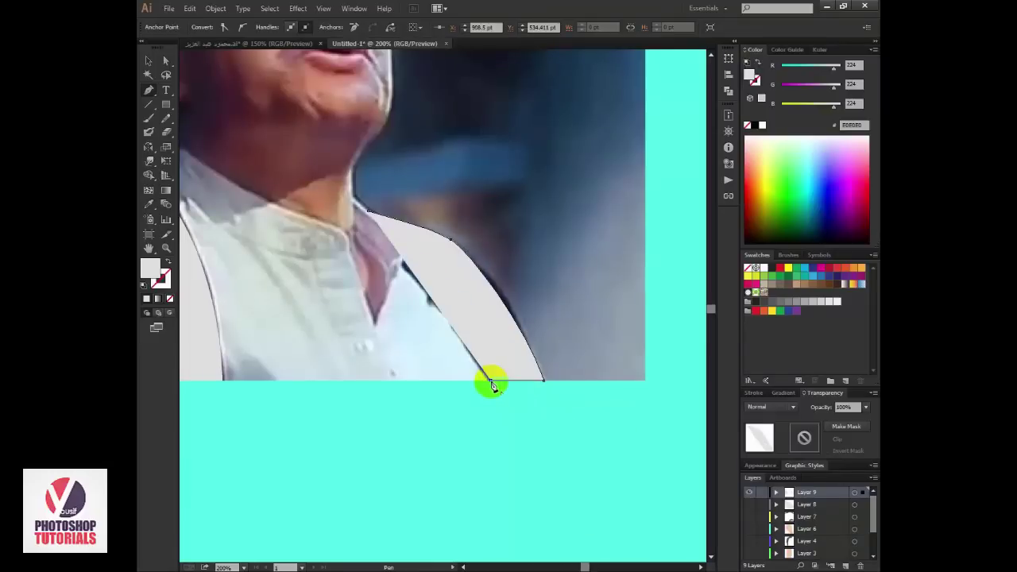
pyautogui.click(428, 298)
pyautogui.click(402, 270)
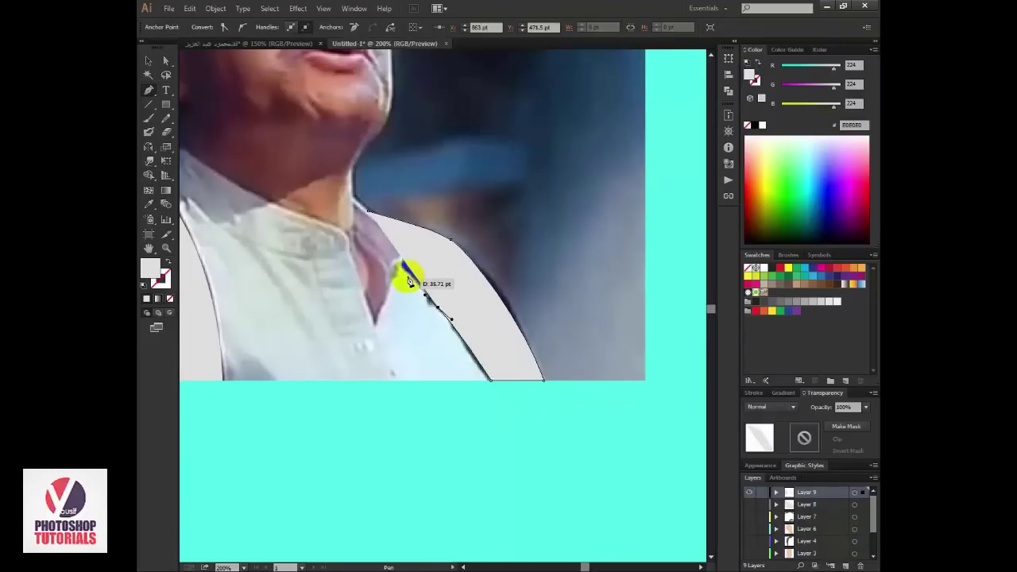
# Step: Set the lapel shape to 20% opacity and reshape its last curve up to the collar
pyautogui.click(865, 407)
pyautogui.click(850, 441)
pyautogui.moveTo(403, 270)
pyautogui.mouseDown()
pyautogui.moveTo(402, 246)
pyautogui.moveTo(360, 212)
pyautogui.mouseUp()
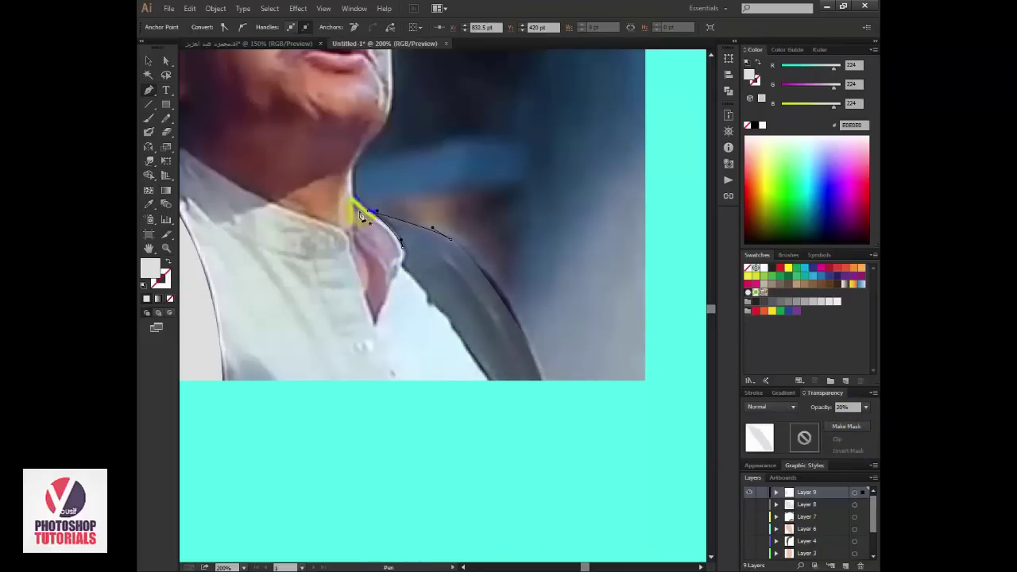
pyautogui.press('v')
pyautogui.hotkey('ctrl', '-')
pyautogui.hotkey('ctrl', '-')
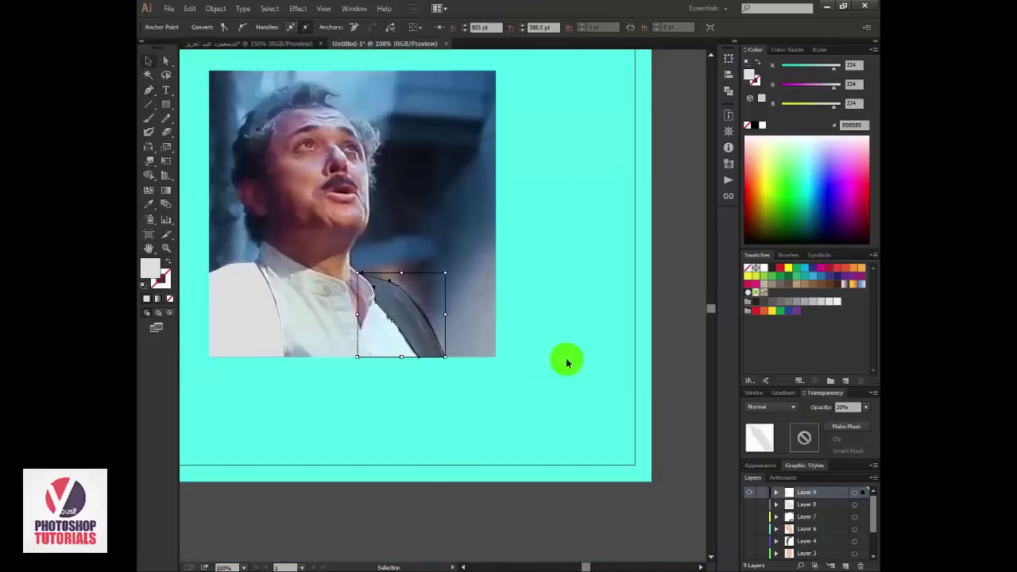
# Step: Show all layers and fill both jacket shapes with dark charcoal 303030
pyautogui.moveTo(751, 510); pyautogui.dragTo(749, 558)
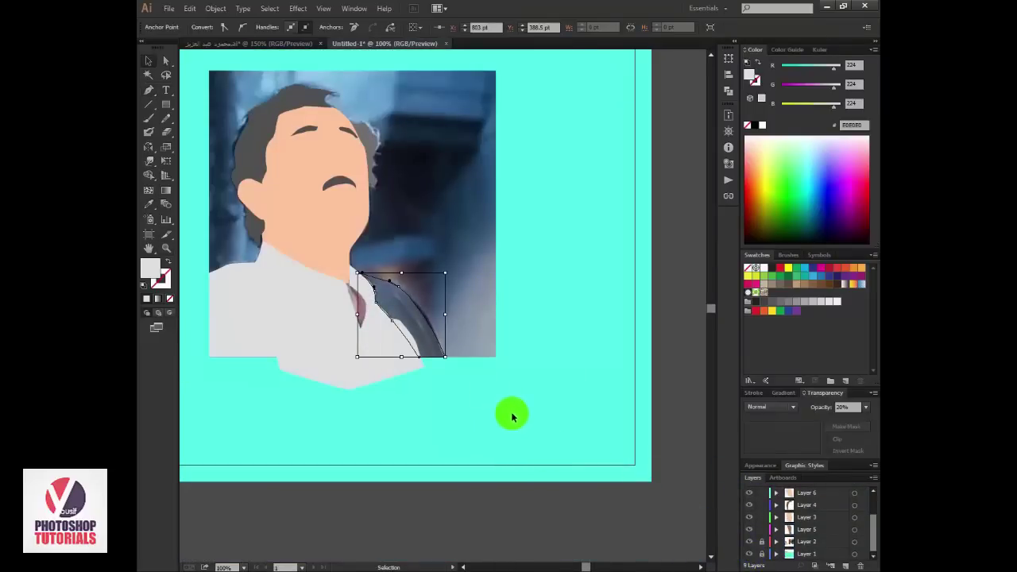
pyautogui.keyDown('shift'); pyautogui.click(256, 302); pyautogui.keyUp('shift')
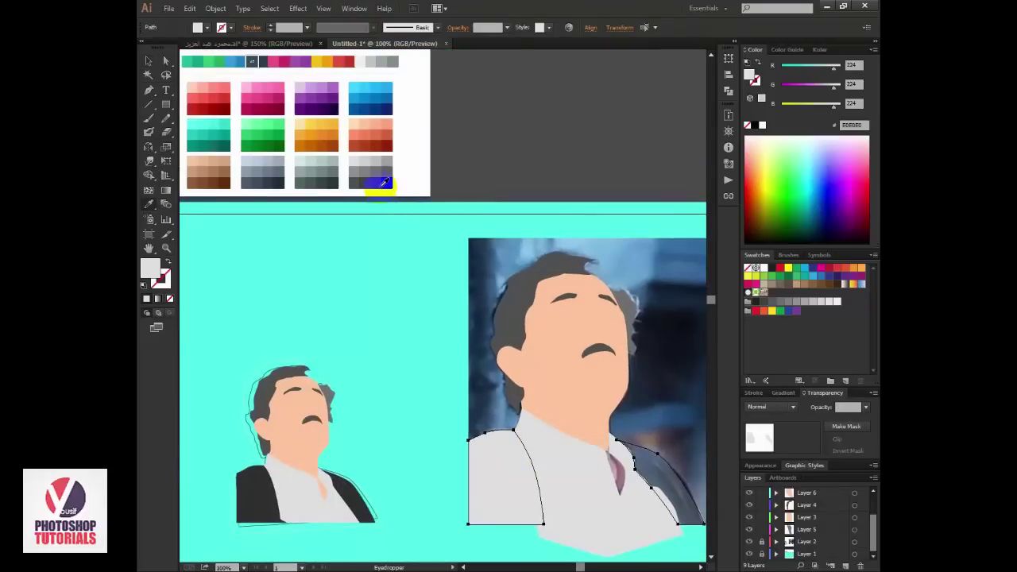
pyautogui.click(375, 182)
pyautogui.press('v')
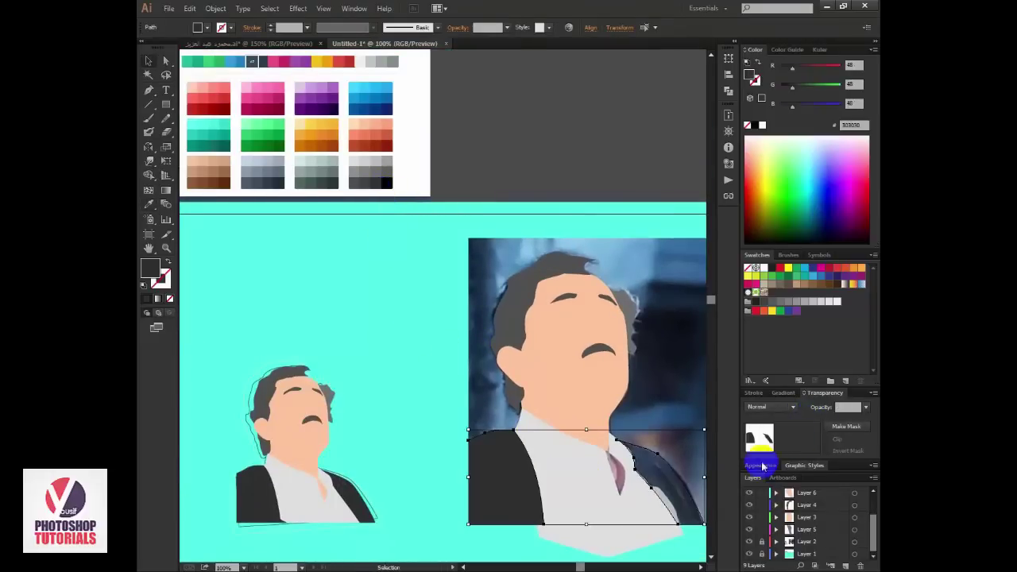
pyautogui.moveTo(679, 401); pyautogui.dragTo(591, 318)
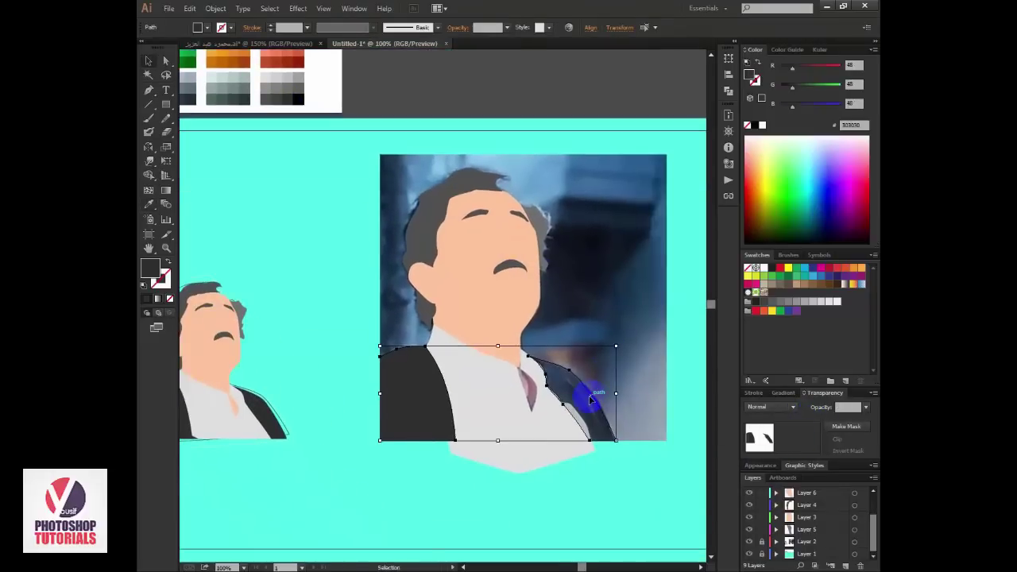
# Step: Return the lapel shape to 100% opacity and hide the reference photo layer
pyautogui.click(556, 378)
pyautogui.click(865, 406)
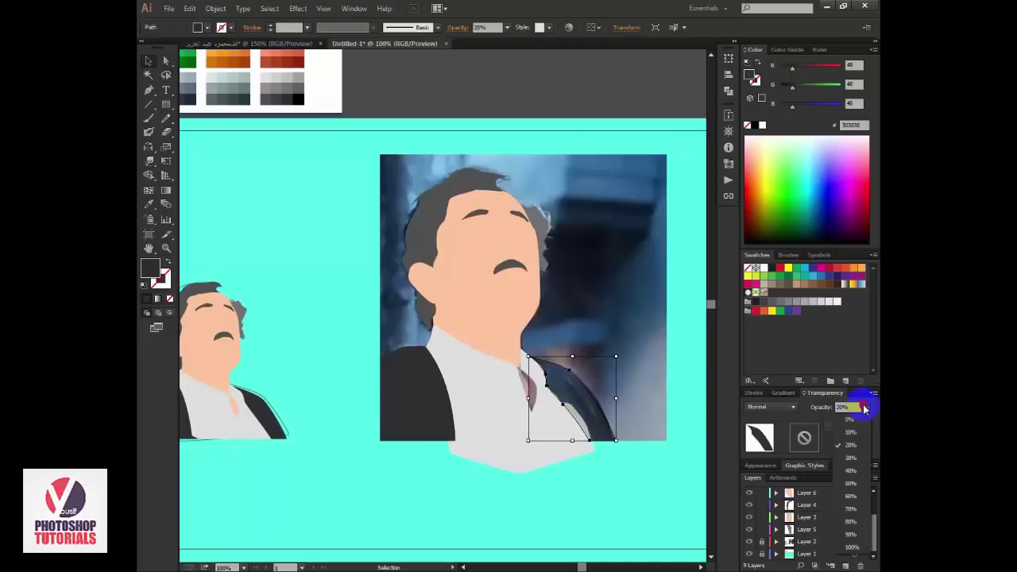
pyautogui.click(857, 545)
pyautogui.click(641, 411)
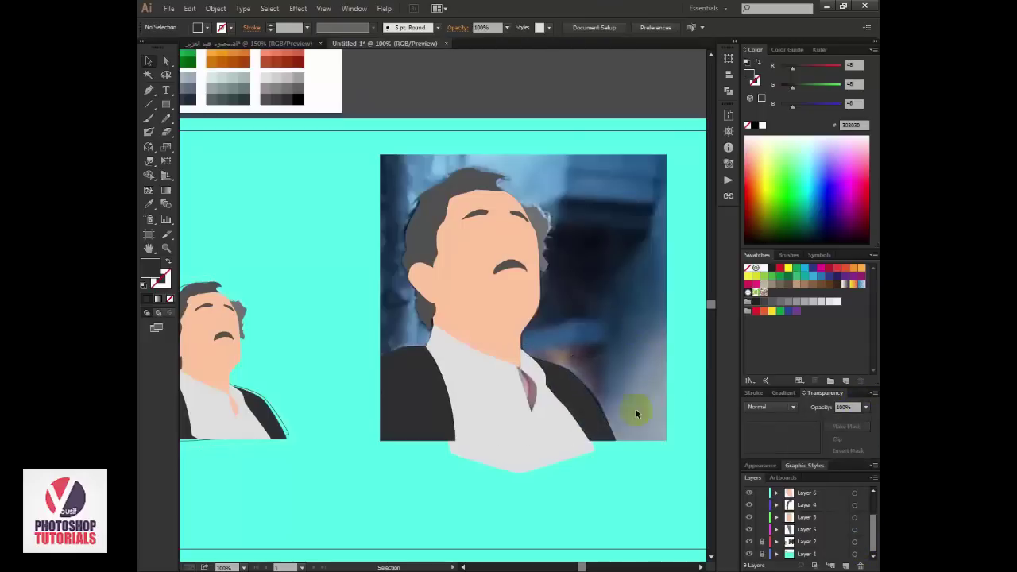
pyautogui.click(750, 551)
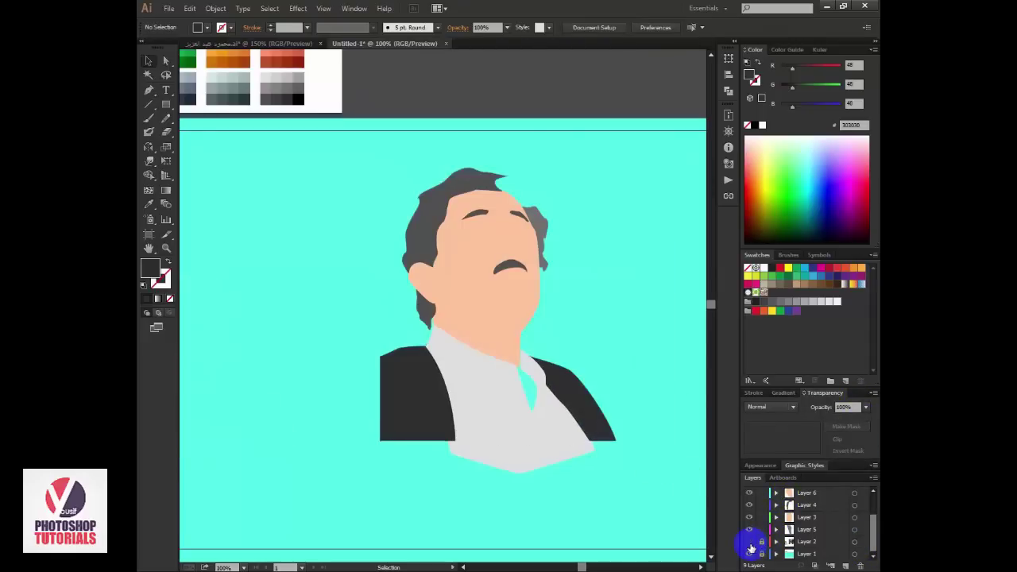
pyautogui.click(749, 543)
# Step: Draw a helper rectangle across the portrait's bottom and select it with the shirt
pyautogui.click(167, 106)
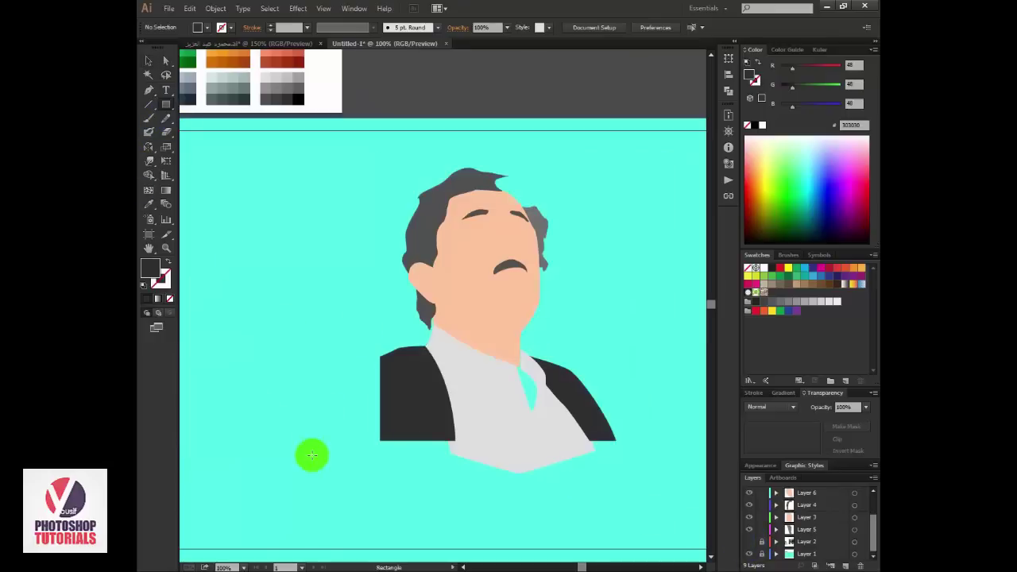
pyautogui.moveTo(340, 521); pyautogui.dragTo(639, 439)
pyautogui.press('v')
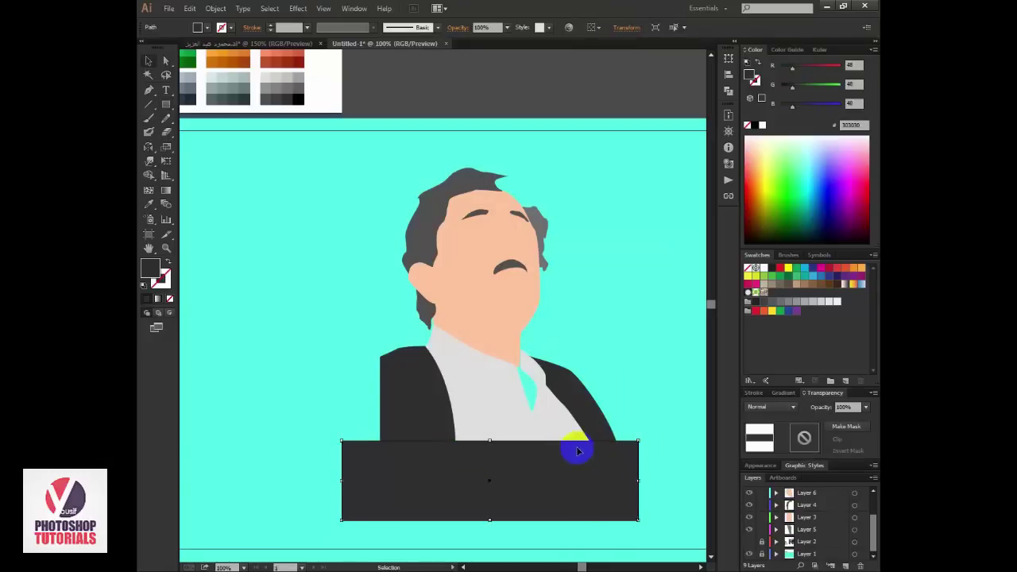
pyautogui.click(561, 421)
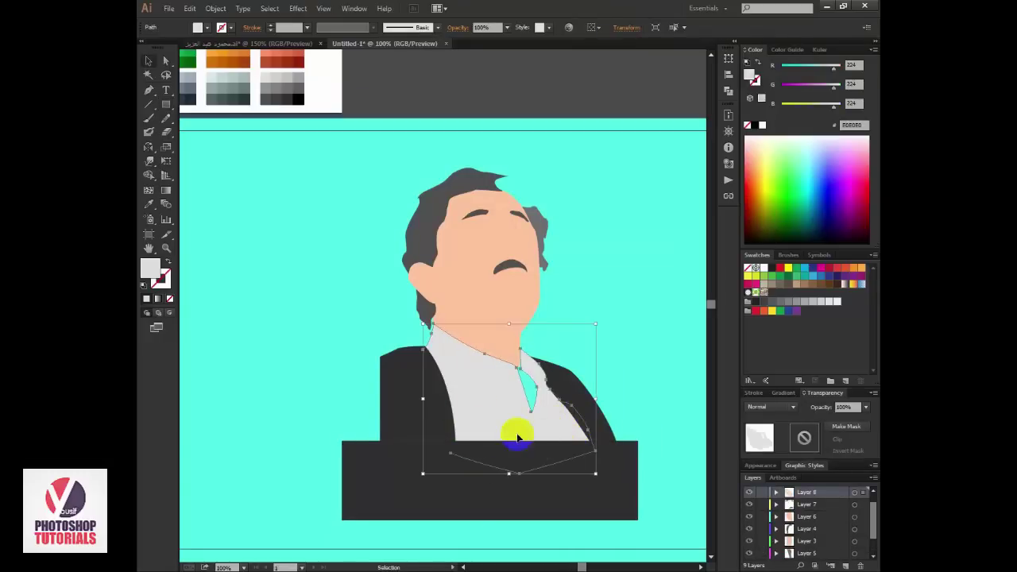
pyautogui.keyDown('shift'); pyautogui.click(477, 506); pyautogui.keyUp('shift')
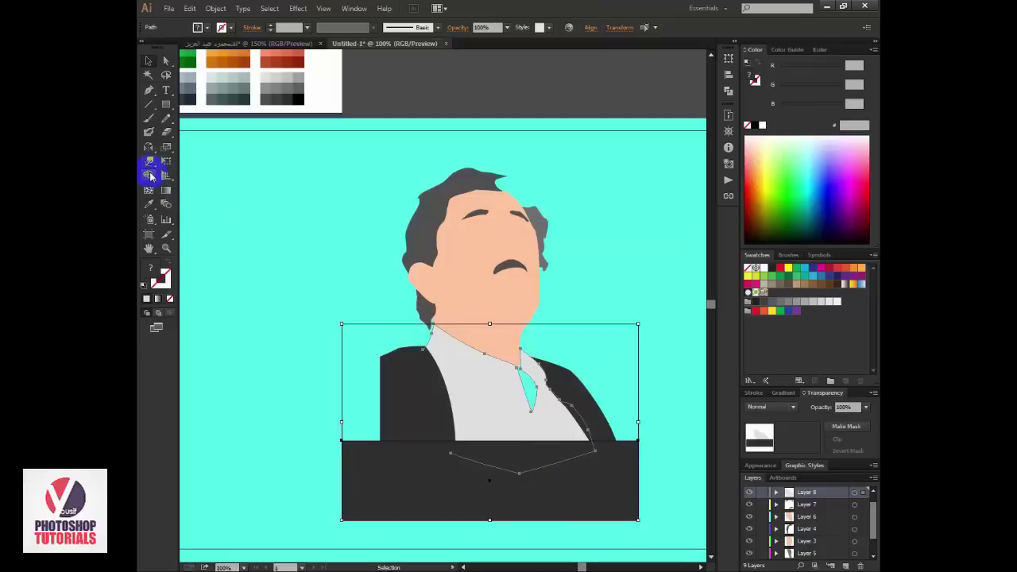
# Step: Use Shape Builder to delete the rectangle and shirt tail below the jacket
pyautogui.moveTo(157, 177); pyautogui.dragTo(229, 188)
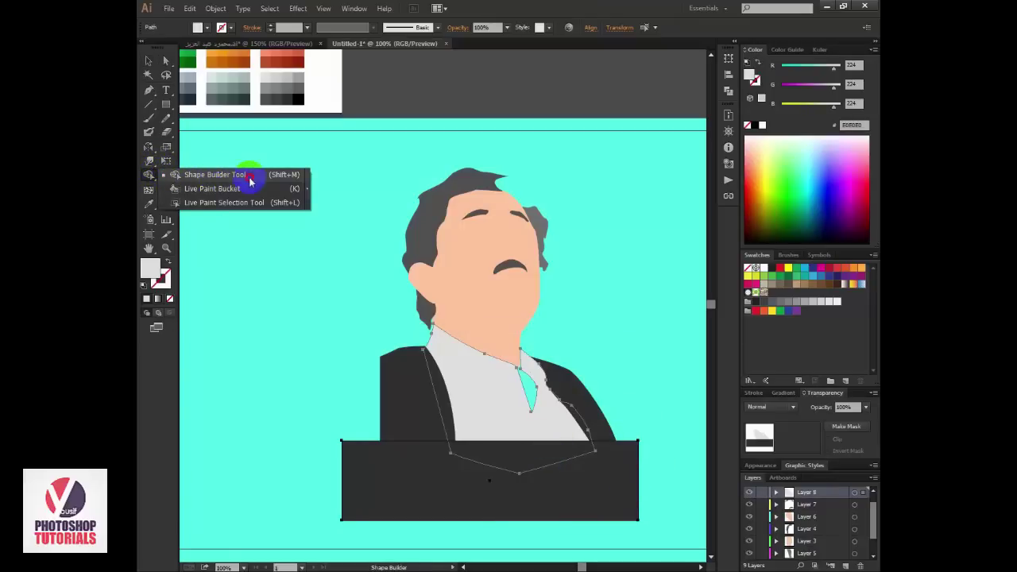
pyautogui.moveTo(229, 188); pyautogui.dragTo(227, 174)
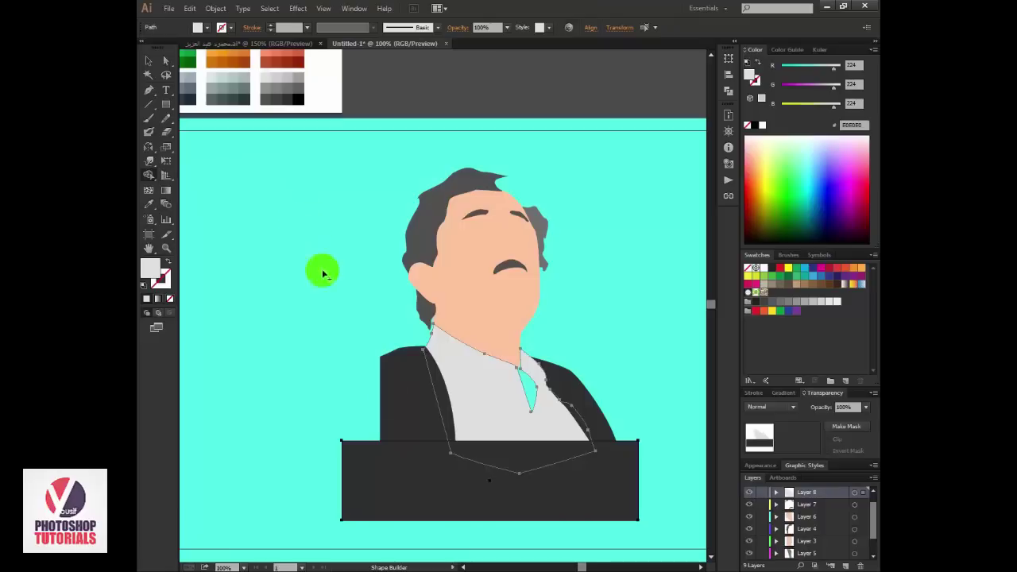
pyautogui.click(428, 467)
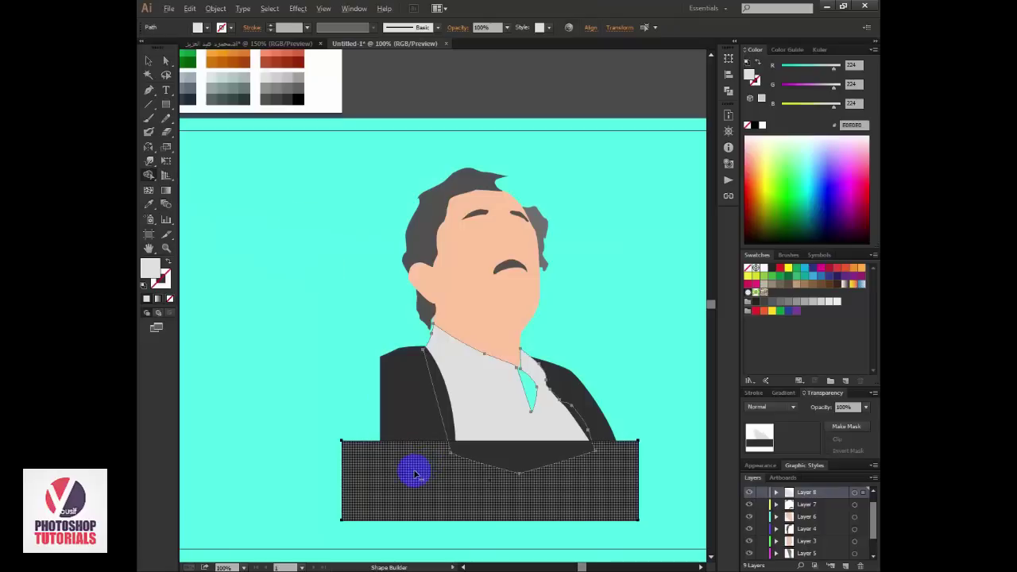
pyautogui.moveTo(379, 489); pyautogui.dragTo(374, 487)
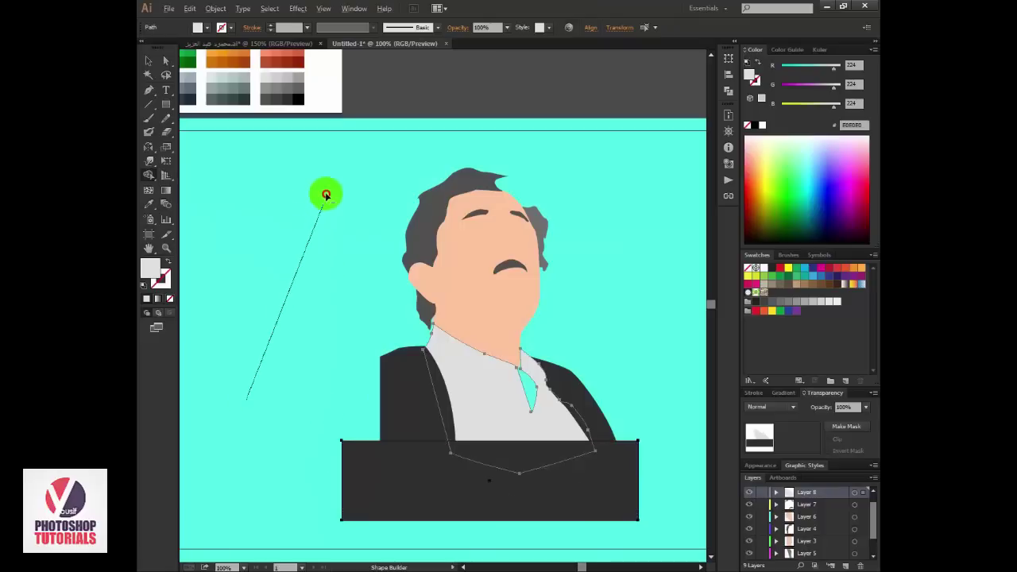
pyautogui.moveTo(288, 254)
pyautogui.mouseDown()
pyautogui.moveTo(199, 417)
pyautogui.moveTo(334, 200)
pyautogui.mouseUp()
pyautogui.click(372, 474)
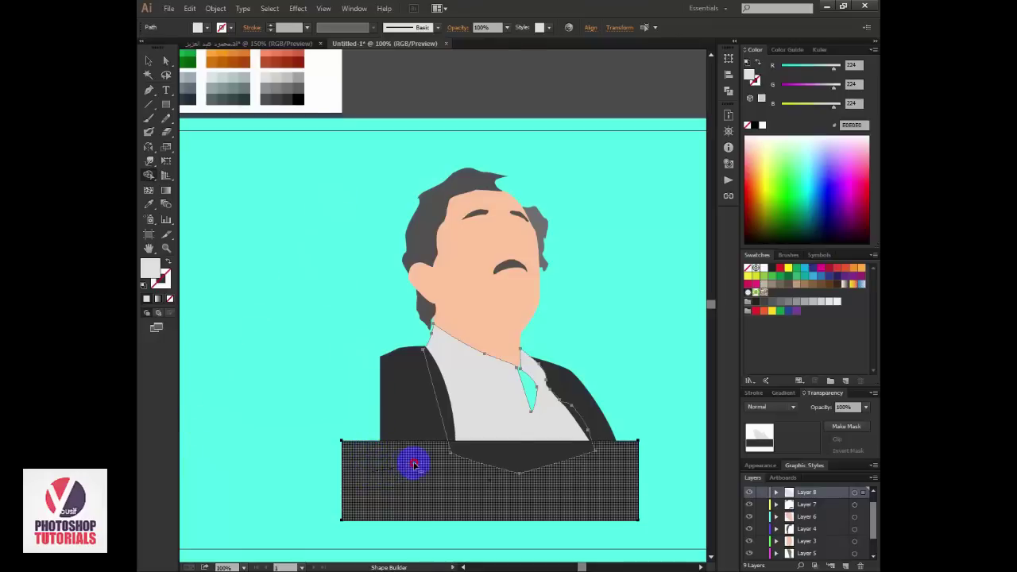
pyautogui.moveTo(414, 465); pyautogui.dragTo(564, 451)
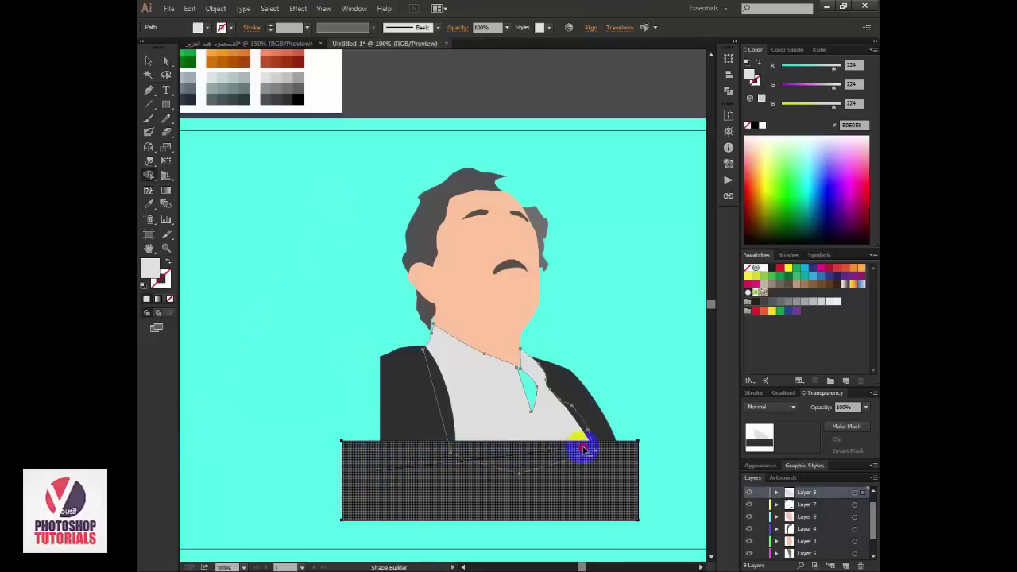
pyautogui.moveTo(607, 486); pyautogui.dragTo(607, 450)
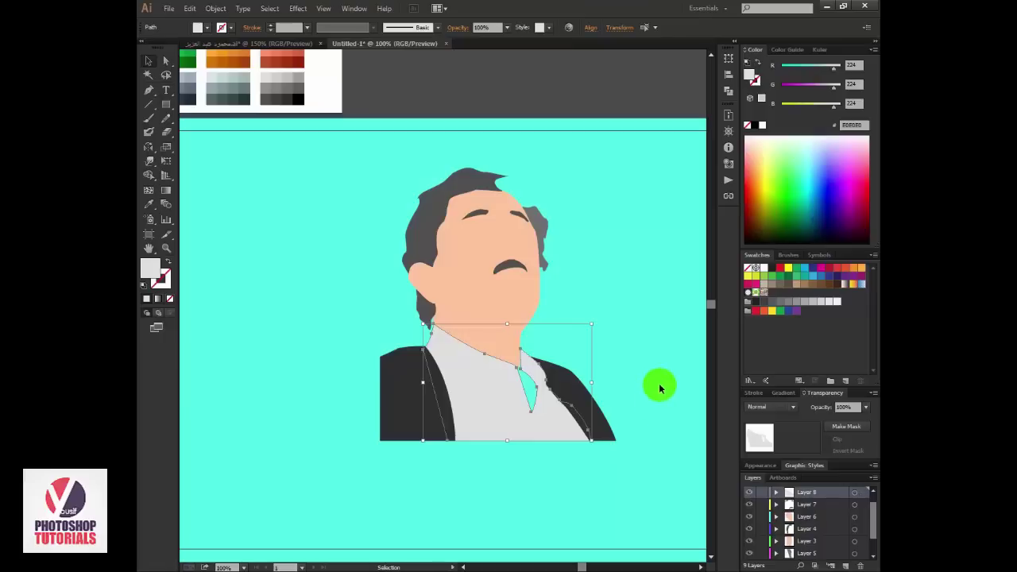
pyautogui.click(582, 425)
# Step: Zoom in on the neck and collar and select the peach neck shape
pyautogui.click(518, 438)
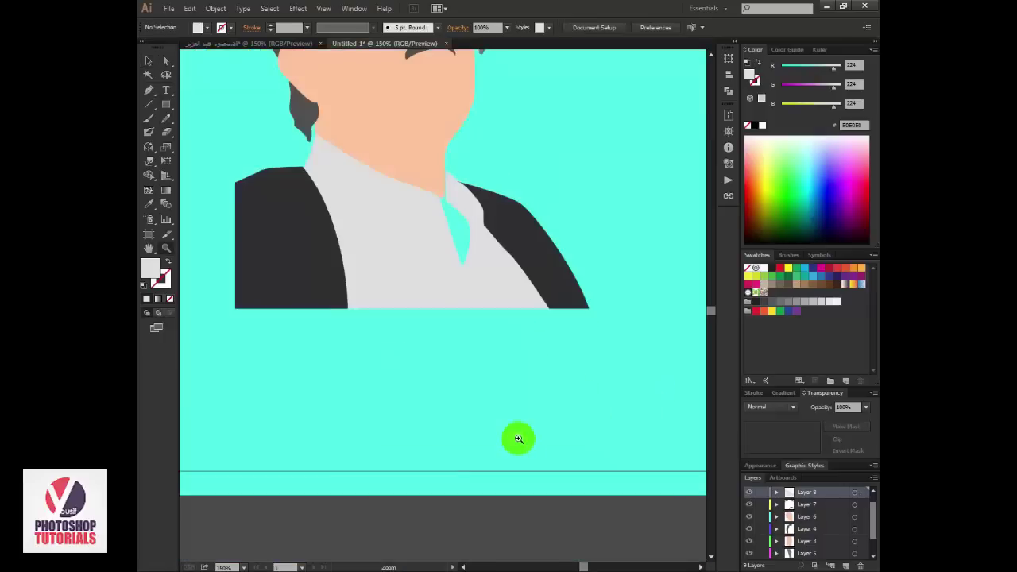
pyautogui.click(428, 218)
pyautogui.click(428, 219)
pyautogui.scroll(-2, 475, 354)
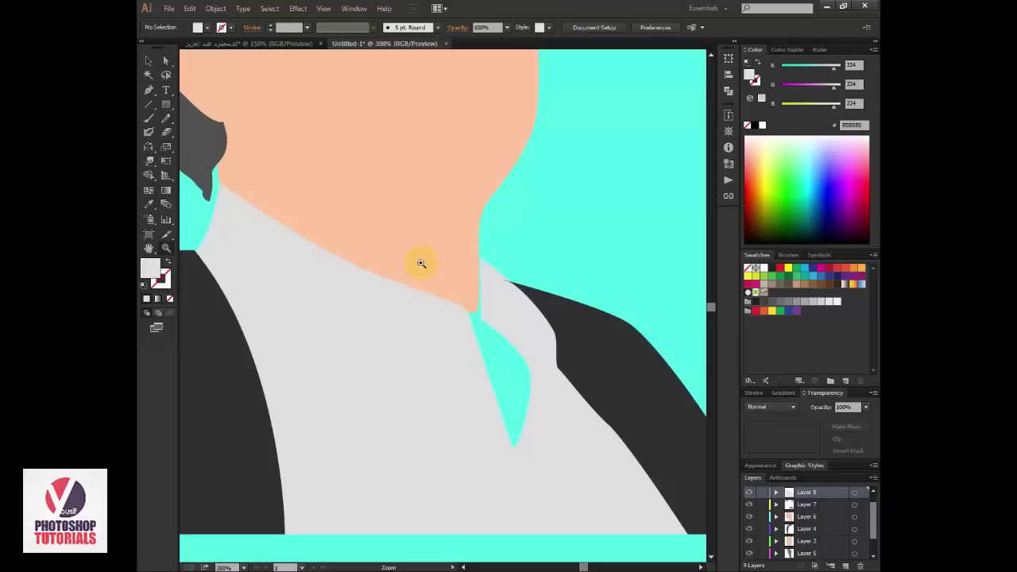
pyautogui.click(403, 234)
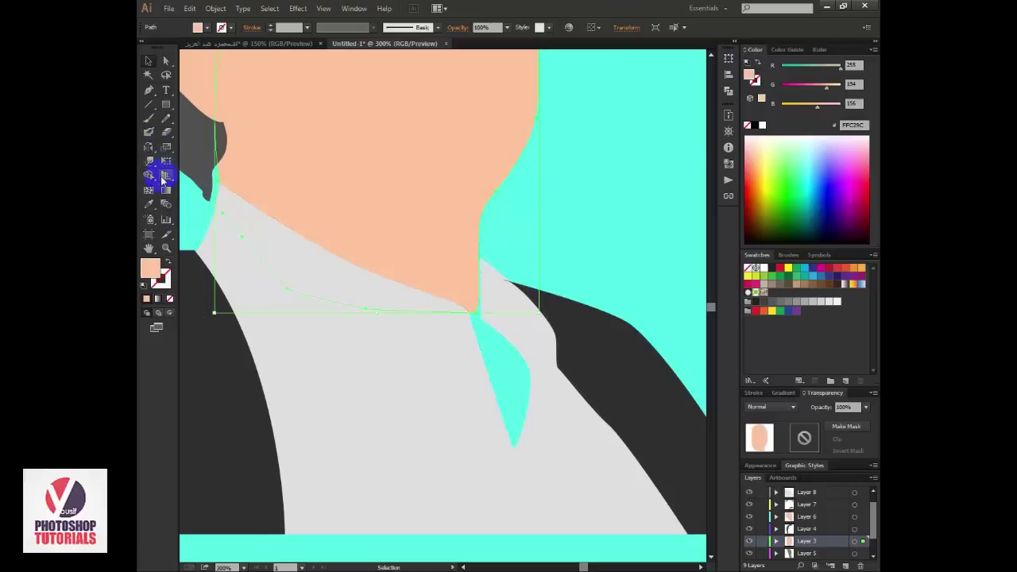
# Step: Blob Brush skin colour down the neck so it meets the shirt collar
pyautogui.click(151, 134)
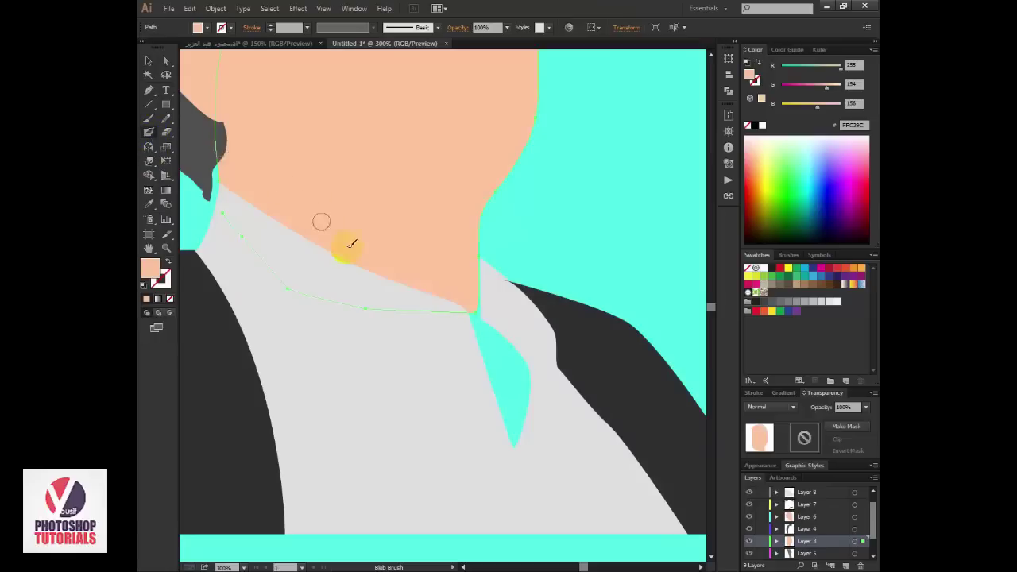
pyautogui.moveTo(442, 297)
pyautogui.mouseDown()
pyautogui.moveTo(468, 300)
pyautogui.moveTo(511, 390)
pyautogui.moveTo(527, 386)
pyautogui.moveTo(513, 420)
pyautogui.moveTo(477, 374)
pyautogui.moveTo(511, 427)
pyautogui.mouseUp()
pyautogui.press('v')
pyautogui.hotkey('ctrl', 'z')
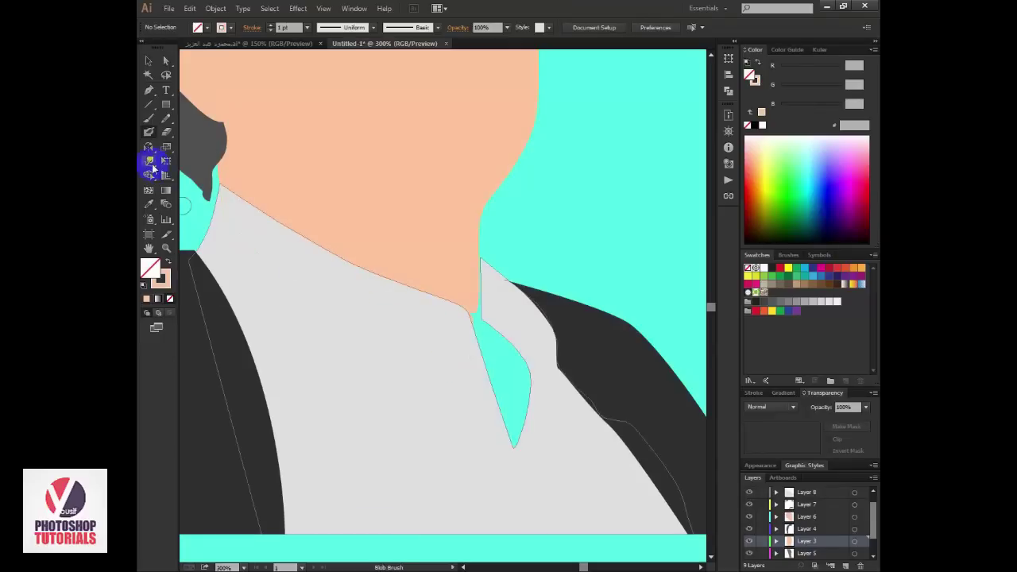
pyautogui.click(149, 117)
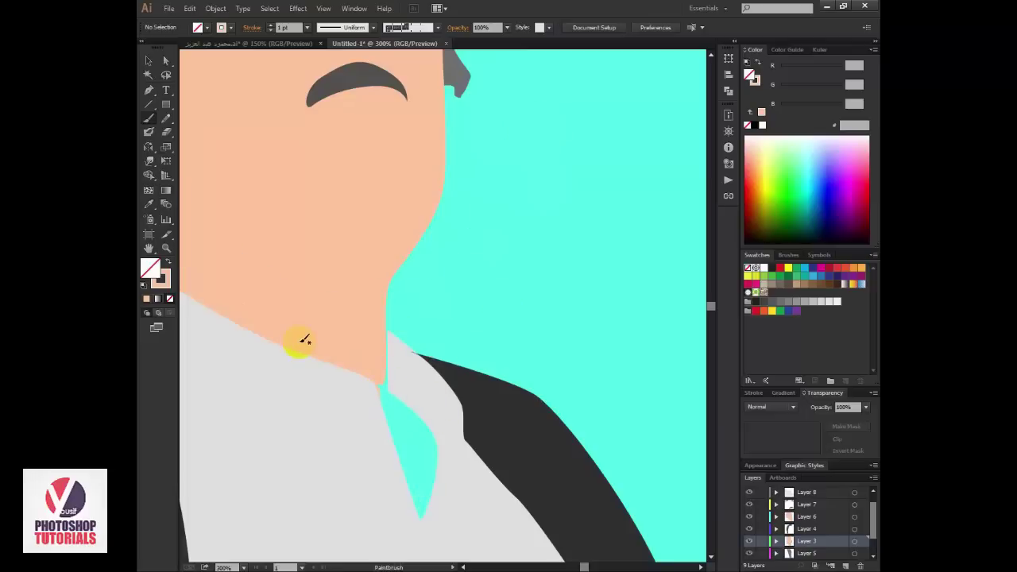
# Step: Paint a test peach Blob Brush stroke, move and scale it, then delete it
pyautogui.click(149, 132)
pyautogui.click(541, 162)
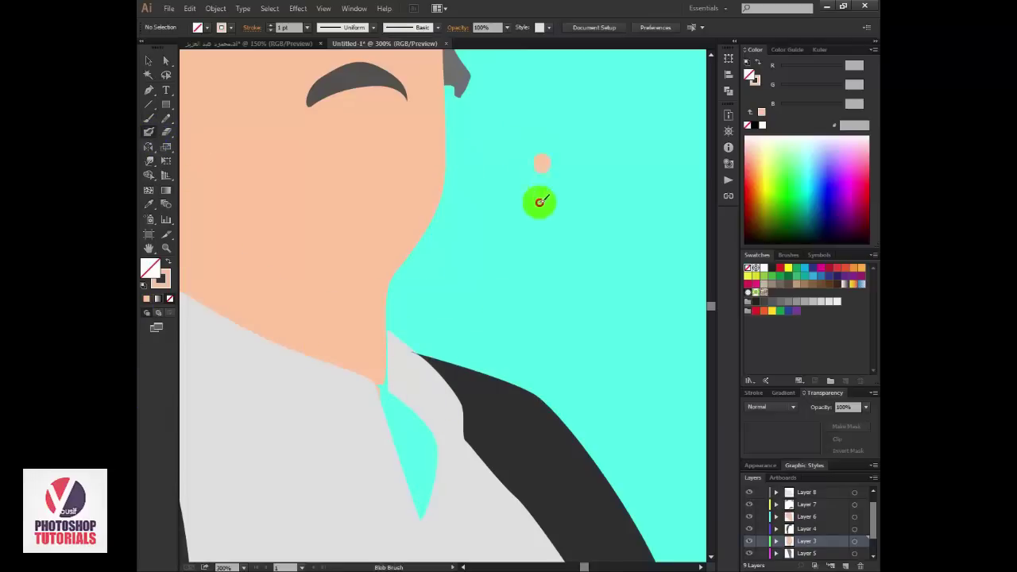
pyautogui.moveTo(541, 163); pyautogui.dragTo(622, 171)
pyautogui.press('v')
pyautogui.click(567, 252)
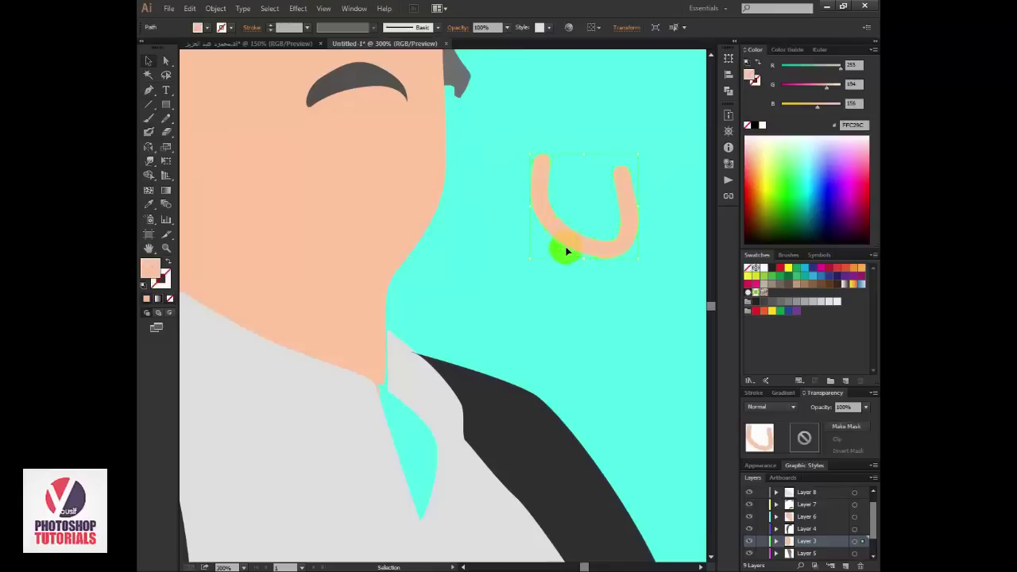
pyautogui.moveTo(572, 244); pyautogui.dragTo(333, 255)
pyautogui.moveTo(508, 274); pyautogui.dragTo(539, 274)
pyautogui.press('s')
pyautogui.moveTo(612, 375); pyautogui.dragTo(567, 291)
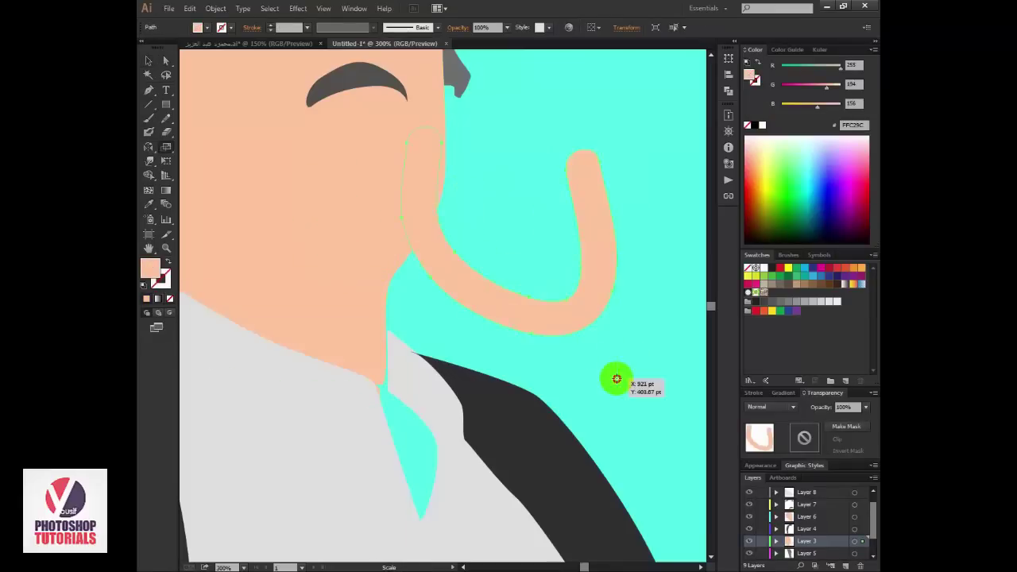
pyautogui.press('Delete')
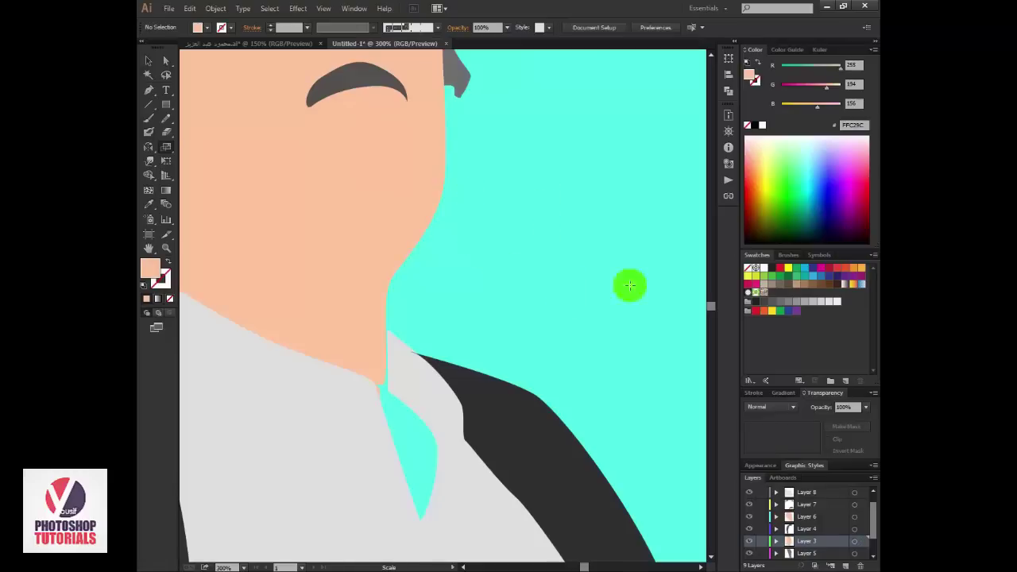
# Step: Paint peach skin over the collar gap below the neck and fit the artboard
pyautogui.click(149, 131)
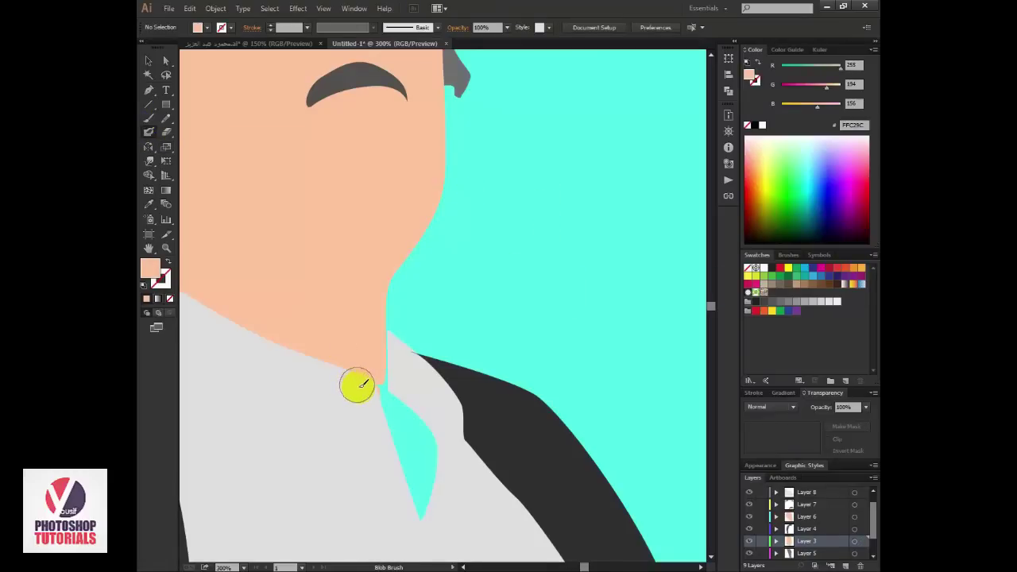
pyautogui.moveTo(364, 389)
pyautogui.mouseDown()
pyautogui.moveTo(418, 439)
pyautogui.moveTo(424, 416)
pyautogui.moveTo(412, 503)
pyautogui.mouseUp()
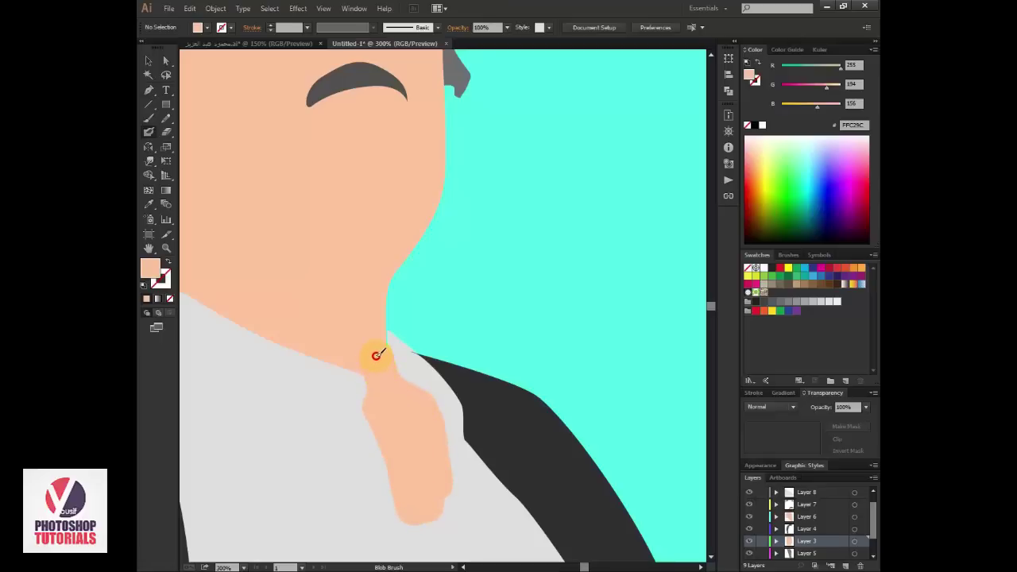
pyautogui.hotkey('ctrl', 'z')
pyautogui.hotkey('ctrl', 'z')
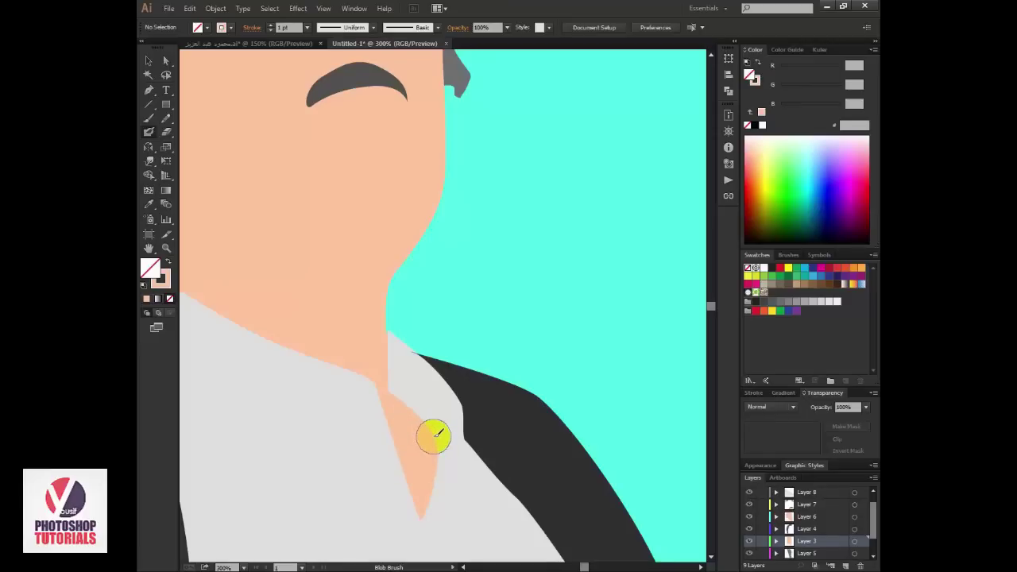
pyautogui.hotkey('ctrl', '0')
pyautogui.press('v')
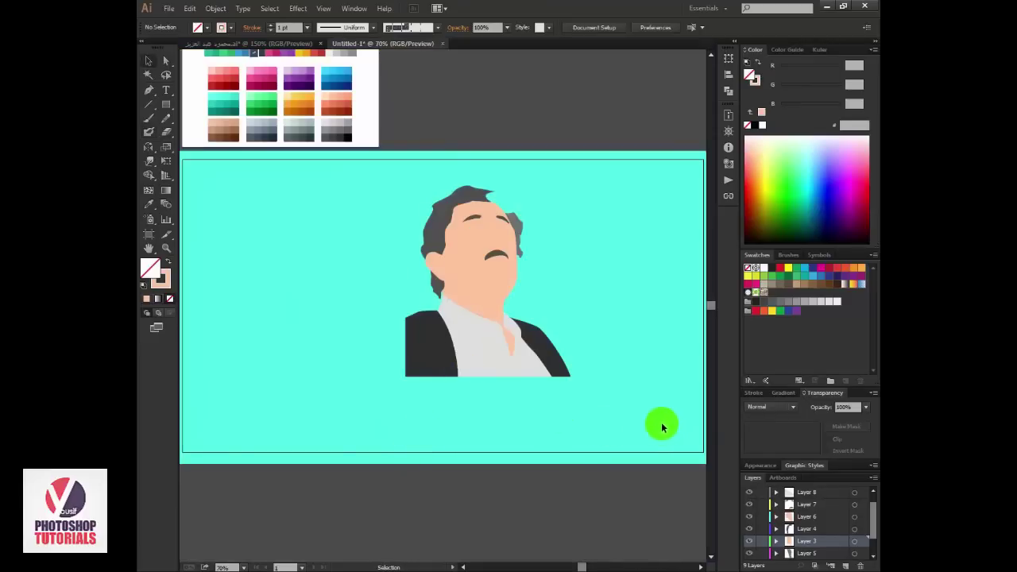
# Step: Marquee-select every portrait shape and group them with Ctrl+G
pyautogui.moveTo(662, 423)
pyautogui.mouseDown()
pyautogui.moveTo(502, 312)
pyautogui.moveTo(625, 405)
pyautogui.mouseUp()
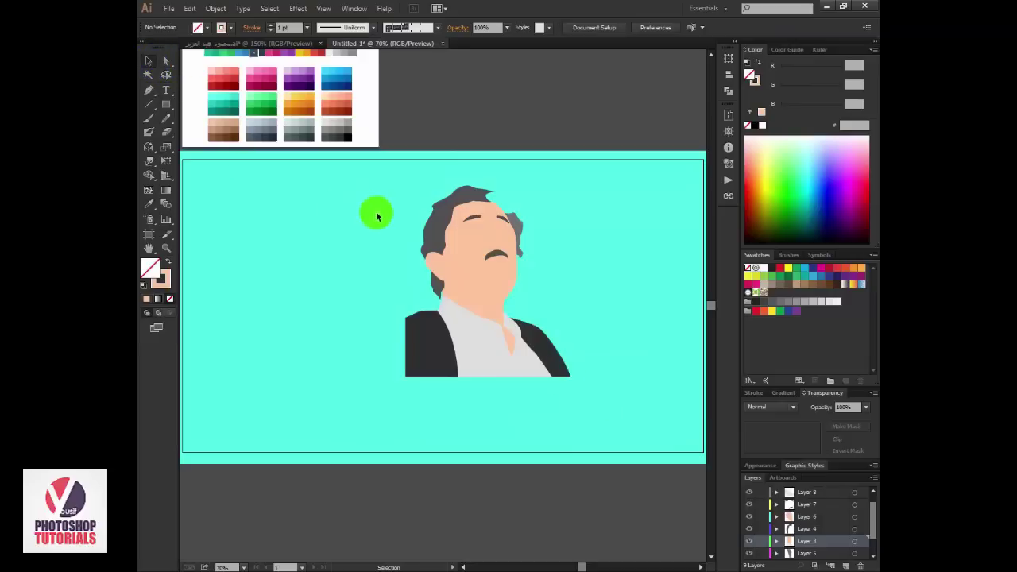
pyautogui.moveTo(377, 190)
pyautogui.mouseDown()
pyautogui.moveTo(588, 339)
pyautogui.moveTo(647, 404)
pyautogui.mouseUp()
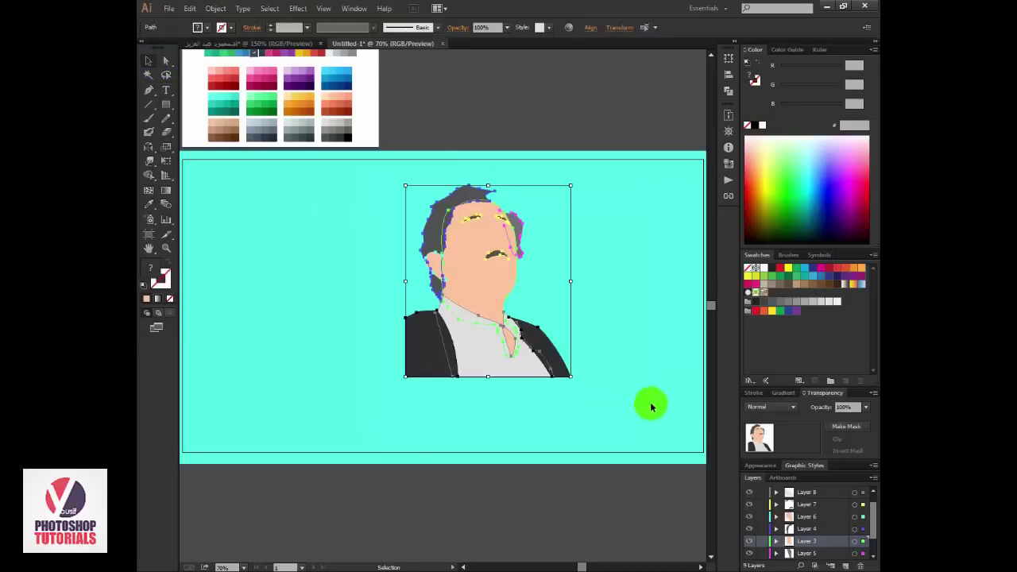
pyautogui.press('a')
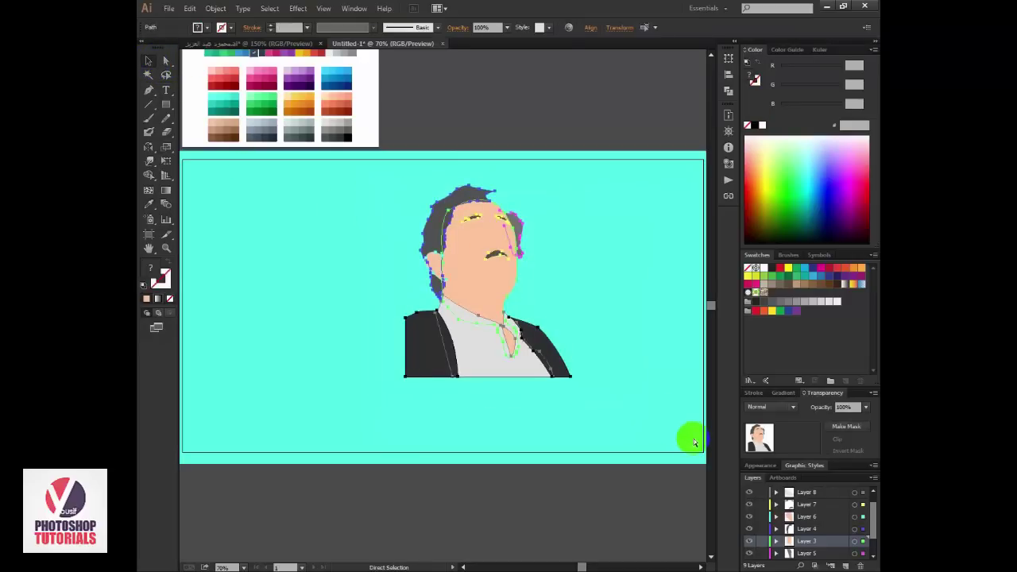
pyautogui.press('v')
pyautogui.hotkey('ctrl', 'g')
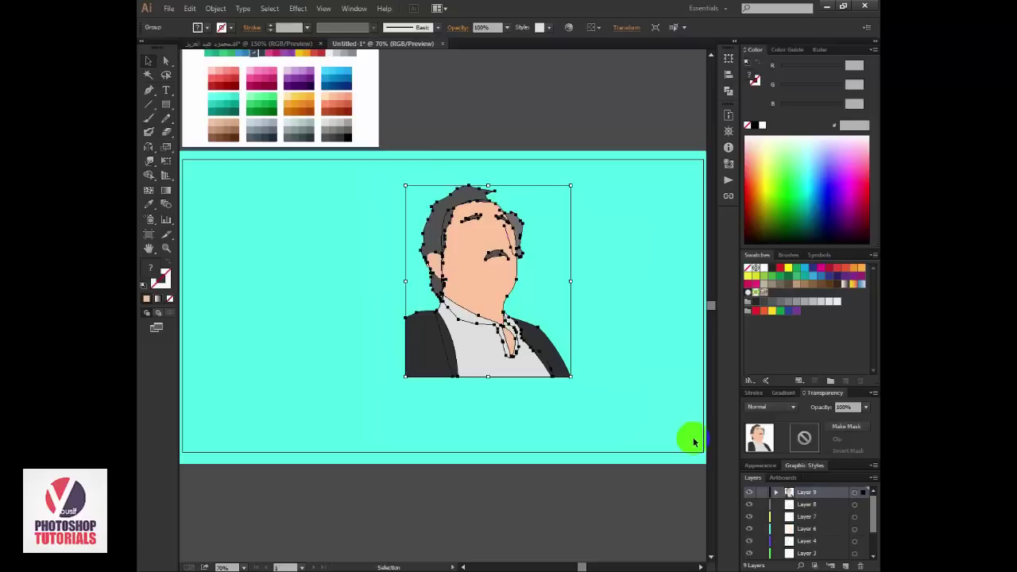
# Step: At 100% zoom, Alt-drag a duplicate of the portrait group to its left
pyautogui.press('a')
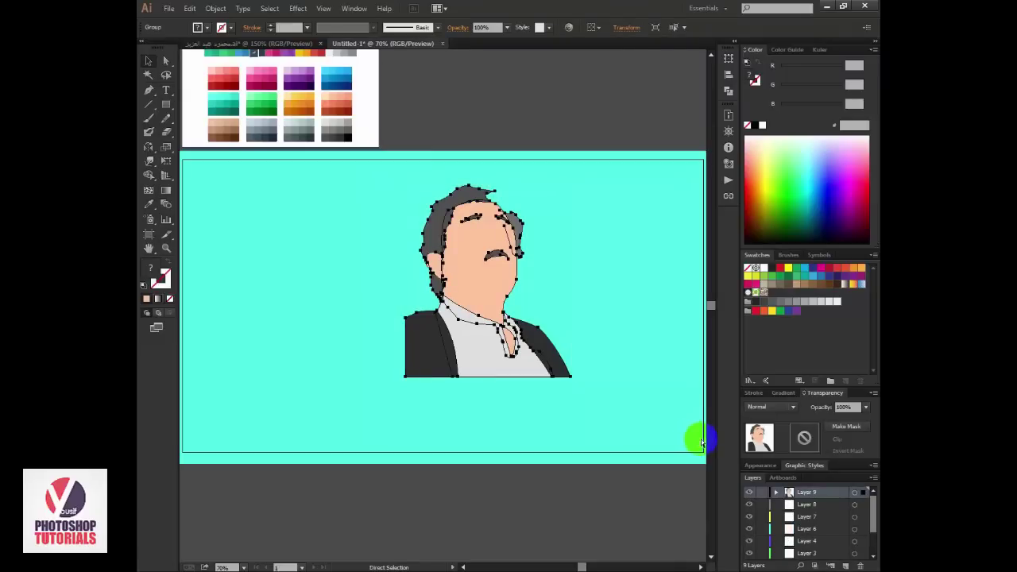
pyautogui.press('v')
pyautogui.moveTo(507, 354); pyautogui.dragTo(403, 355)
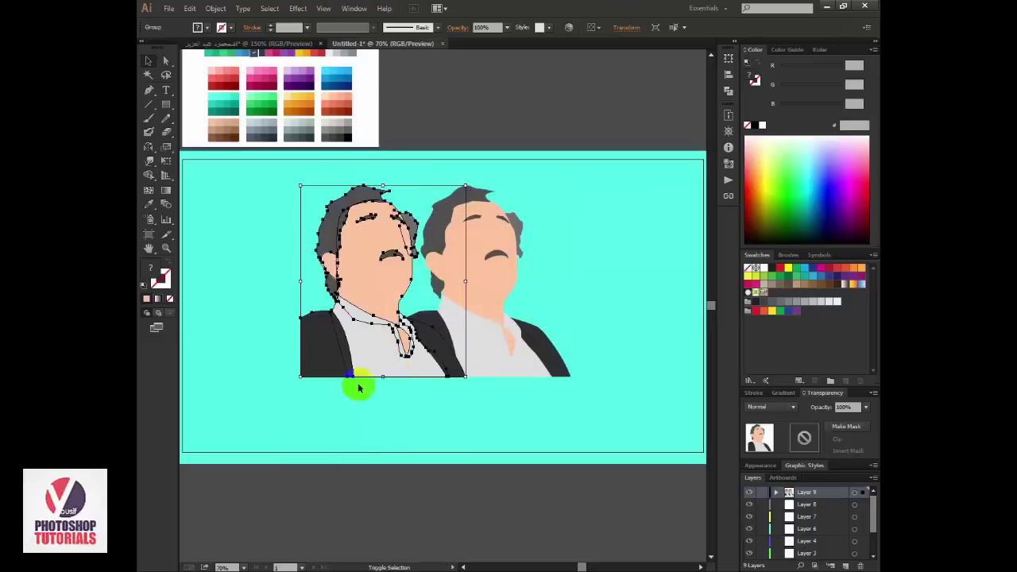
pyautogui.click(495, 170)
pyautogui.hotkey('ctrl', 'z')
pyautogui.press('z')
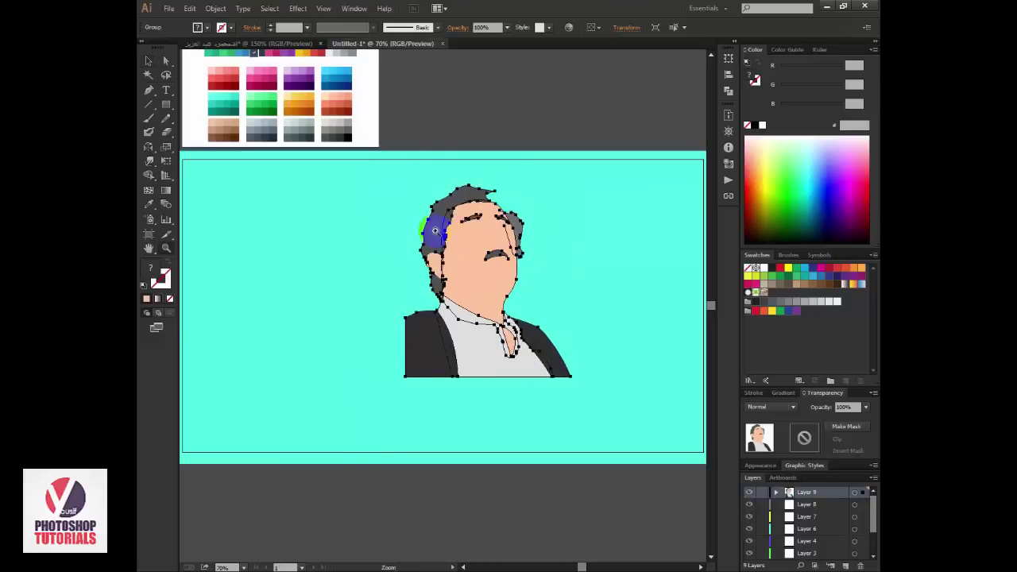
pyautogui.click(461, 269)
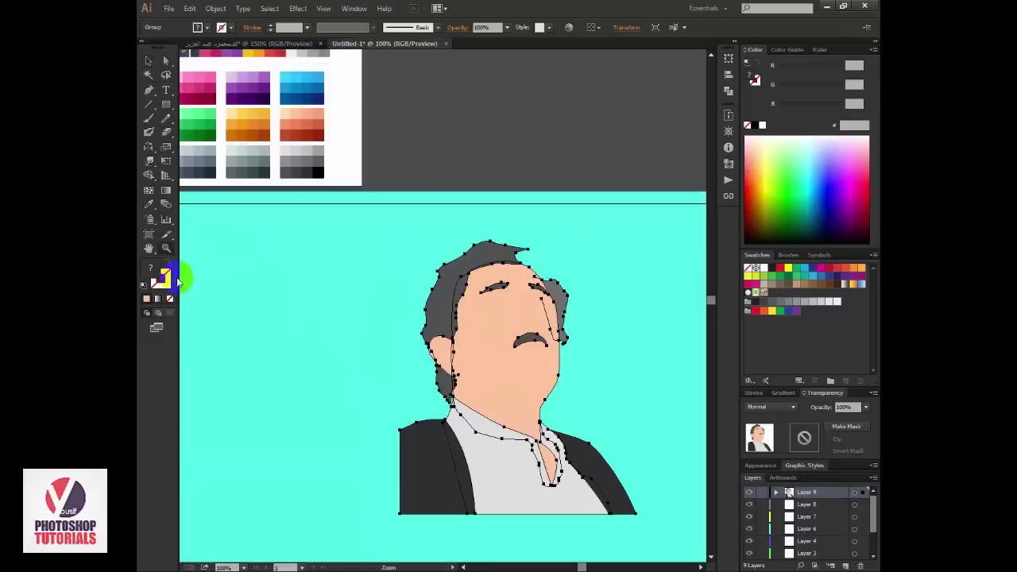
pyautogui.click(161, 277)
pyautogui.press('v')
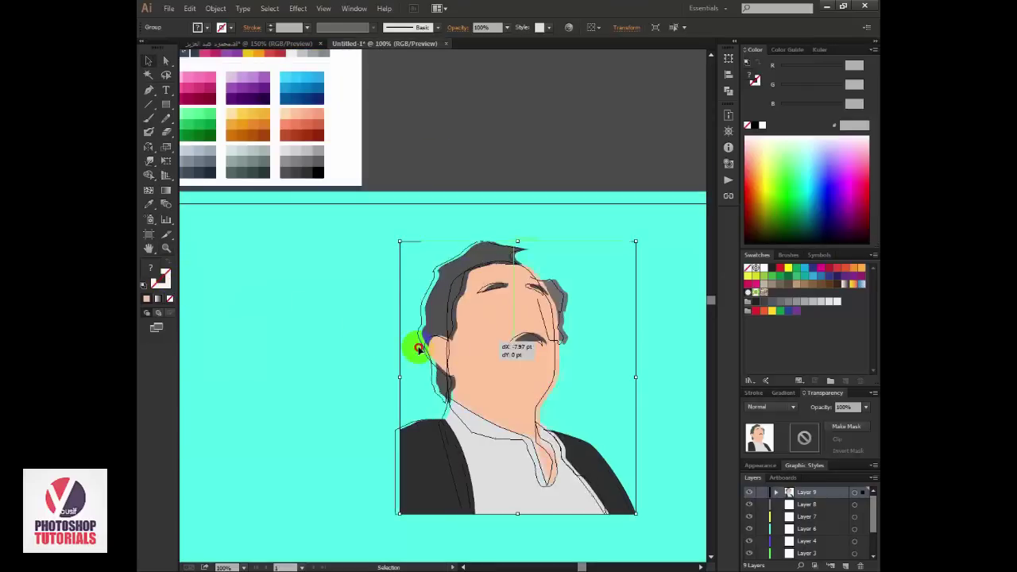
pyautogui.moveTo(416, 345); pyautogui.dragTo(282, 330)
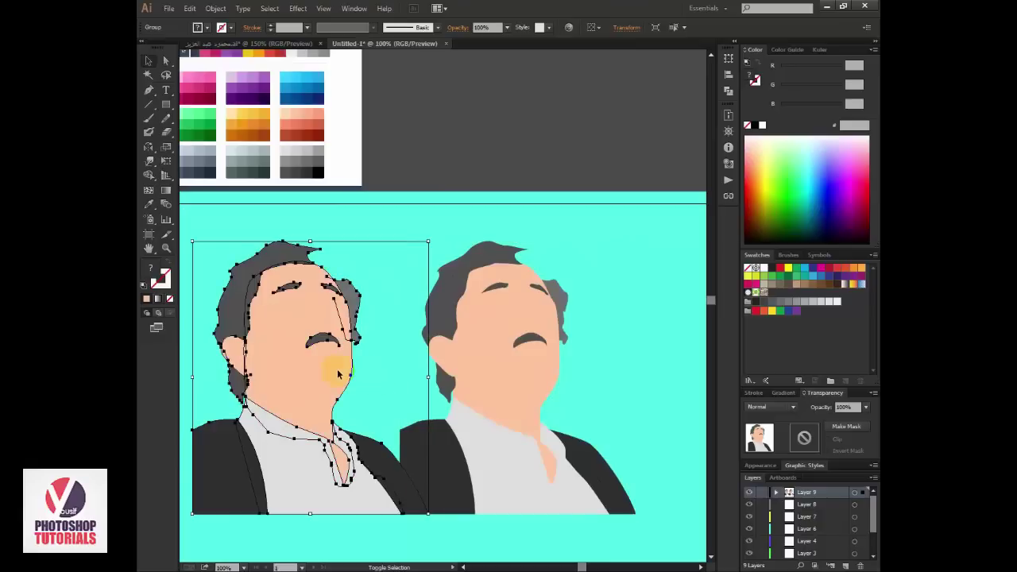
# Step: Check the shape-combining options, then open the Window menu
pyautogui.click(729, 93)
pyautogui.click(649, 50)
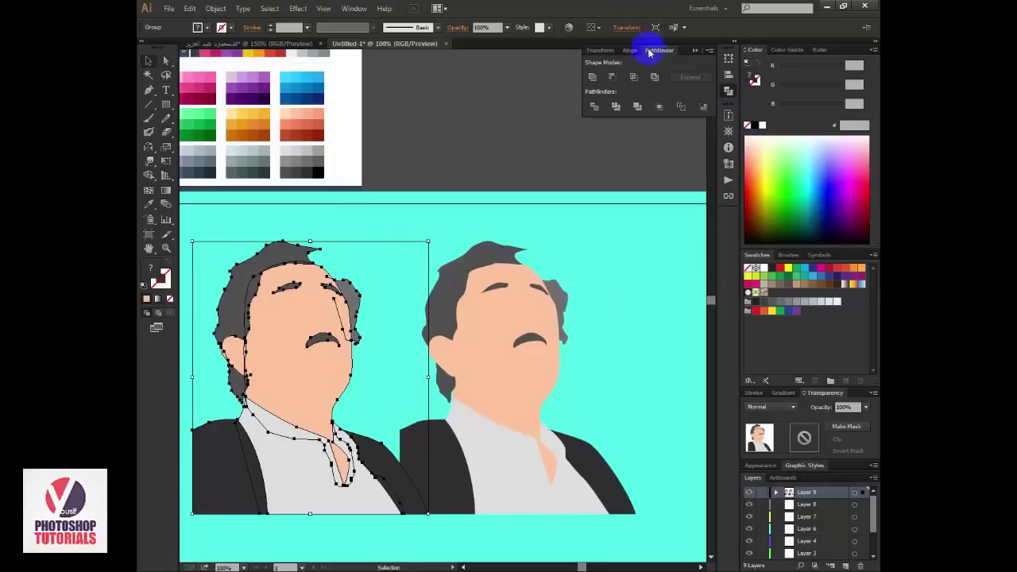
pyautogui.click(725, 91)
pyautogui.click(355, 8)
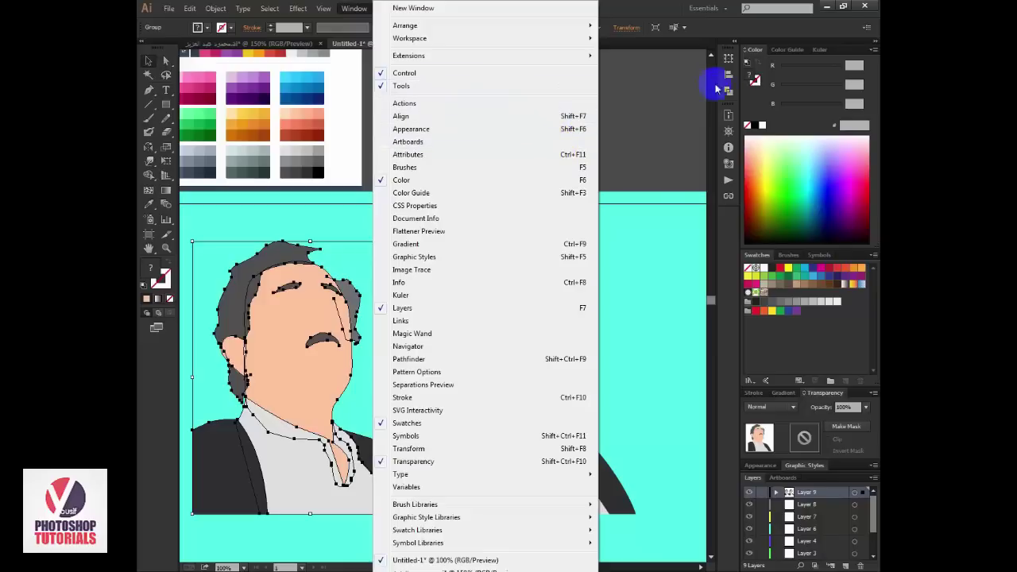
# Step: Float the Pathfinder panel and merge the copy's shapes into one silhouette
pyautogui.moveTo(718, 89)
pyautogui.mouseDown()
pyautogui.moveTo(727, 87)
pyautogui.moveTo(590, 119)
pyautogui.moveTo(637, 115)
pyautogui.mouseUp()
pyautogui.click(611, 109)
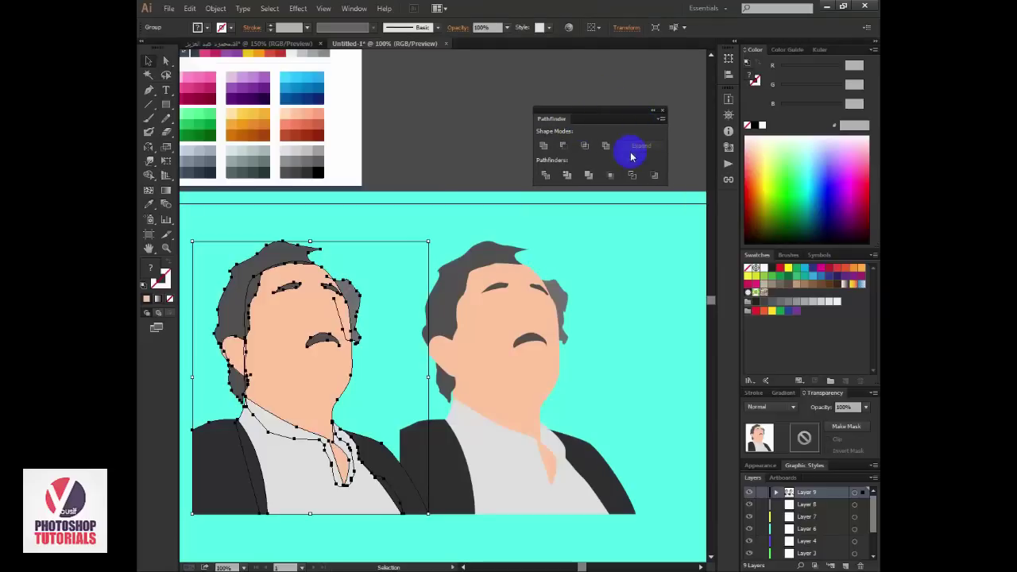
pyautogui.click(543, 146)
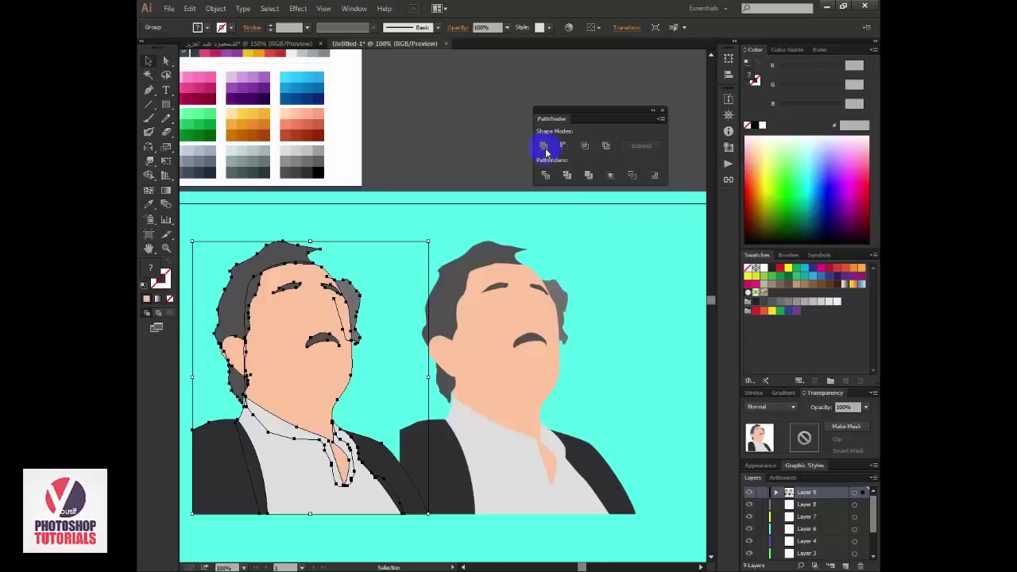
pyautogui.click(477, 223)
# Step: Turn the silhouette into a 4 pt outline with no fill
pyautogui.click(322, 323)
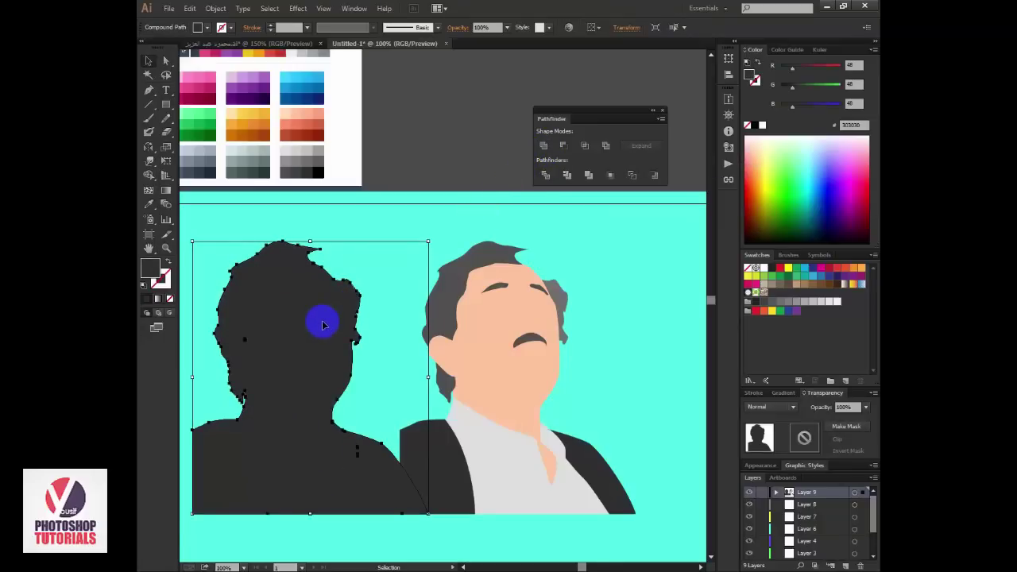
pyautogui.click(169, 264)
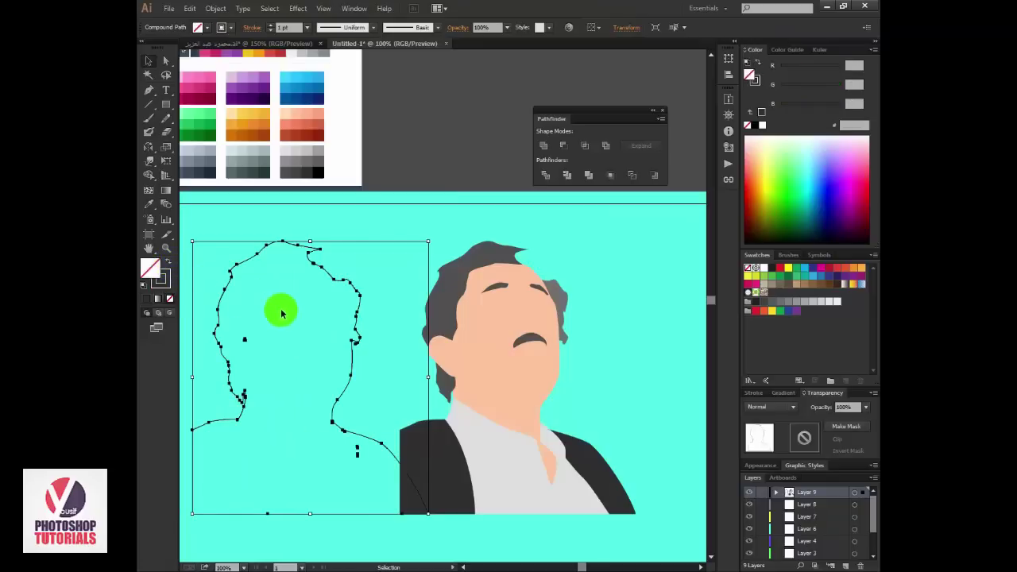
pyautogui.click(272, 26)
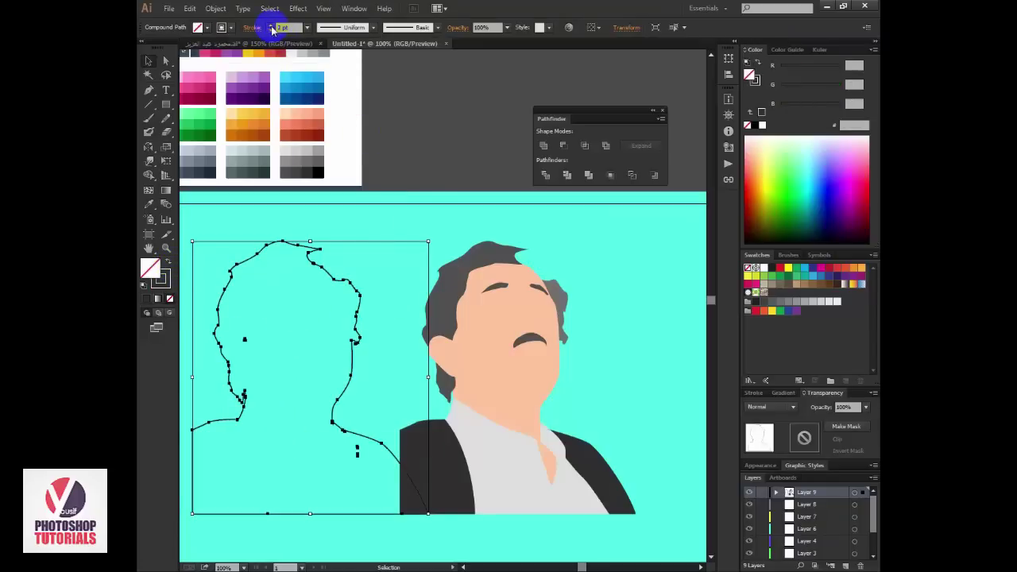
pyautogui.click(272, 27)
pyautogui.click(372, 260)
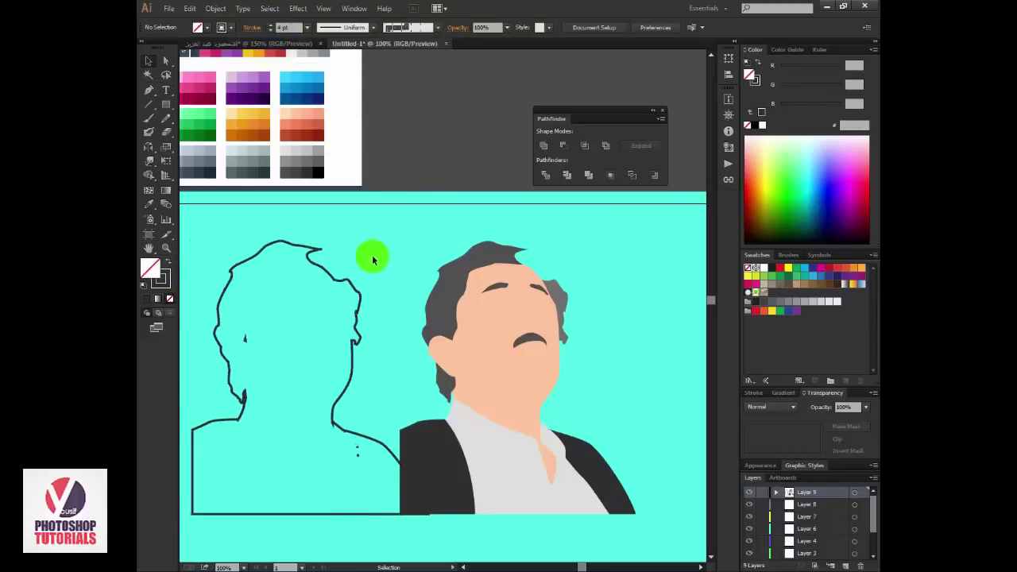
pyautogui.click(311, 262)
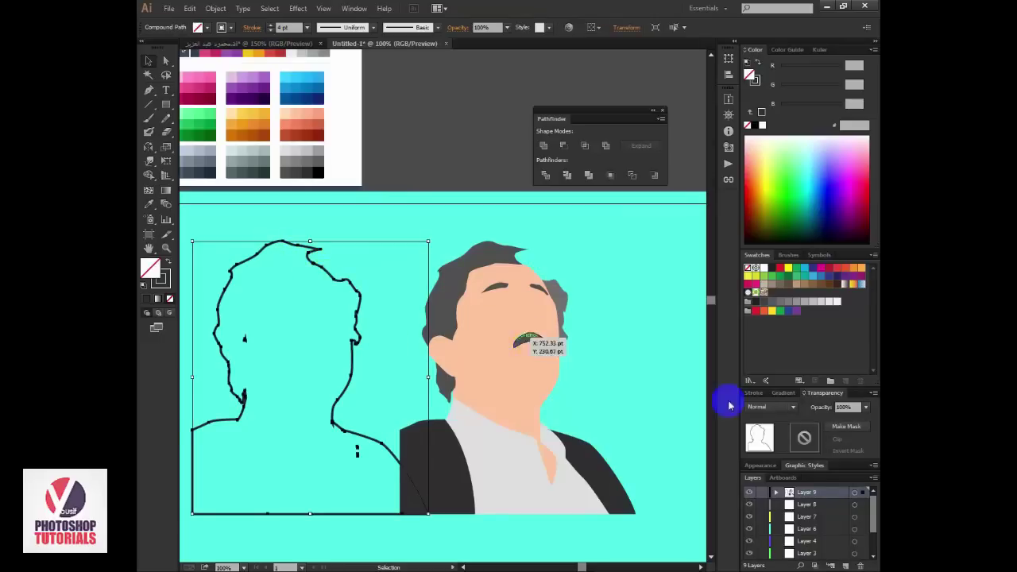
# Step: Bring up the Stroke panel with its full options for the silhouette
pyautogui.click(819, 255)
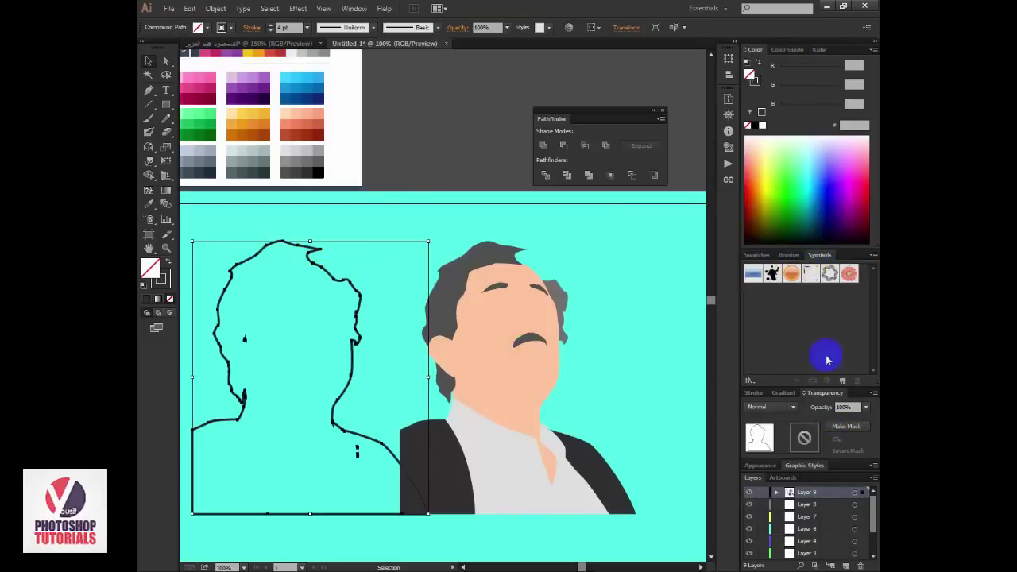
pyautogui.click(756, 394)
pyautogui.click(354, 7)
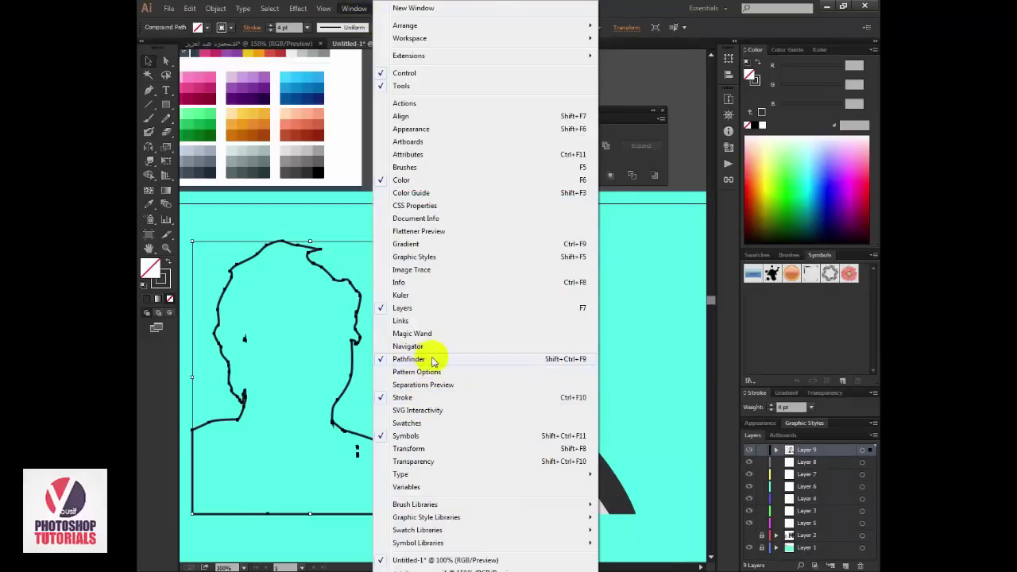
pyautogui.click(782, 407)
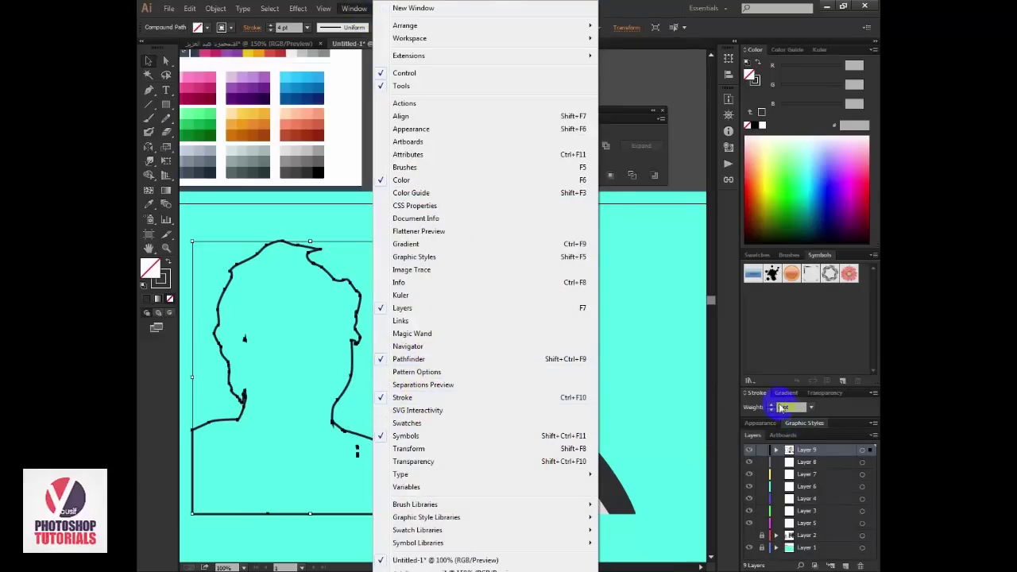
pyautogui.click(747, 394)
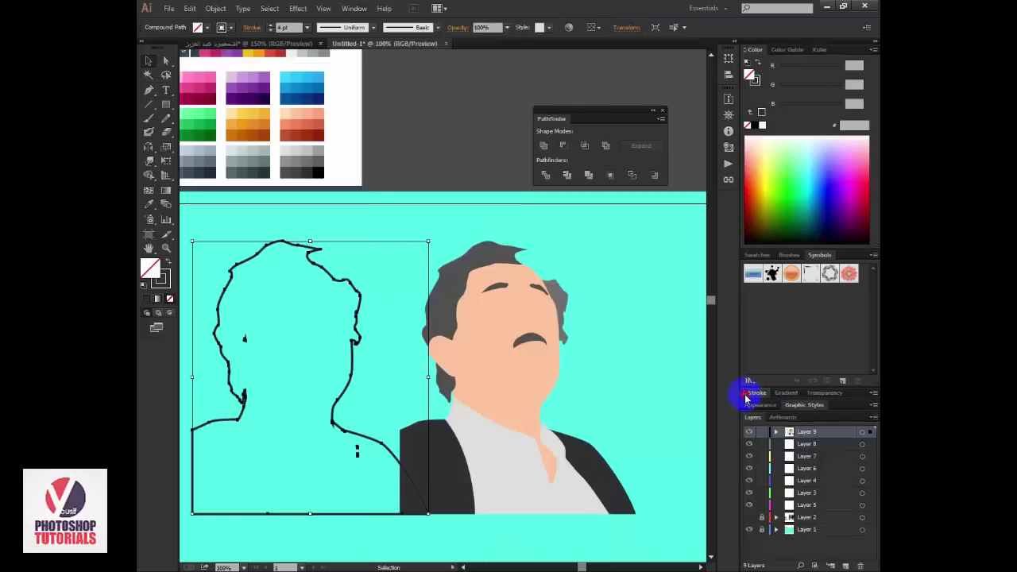
# Step: Give the silhouette outline a round join with the stroke aligned outside
pyautogui.click(747, 393)
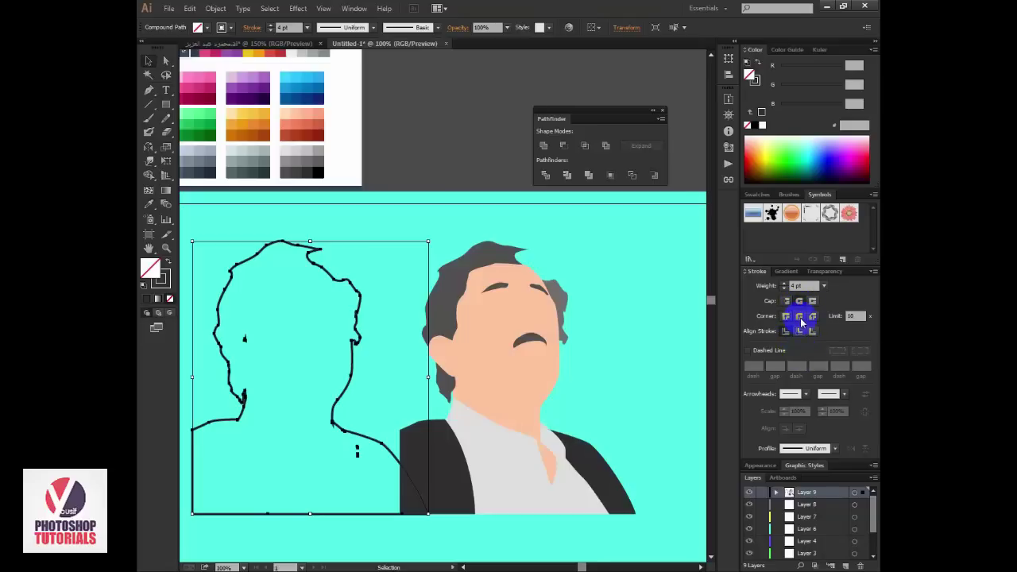
pyautogui.click(799, 317)
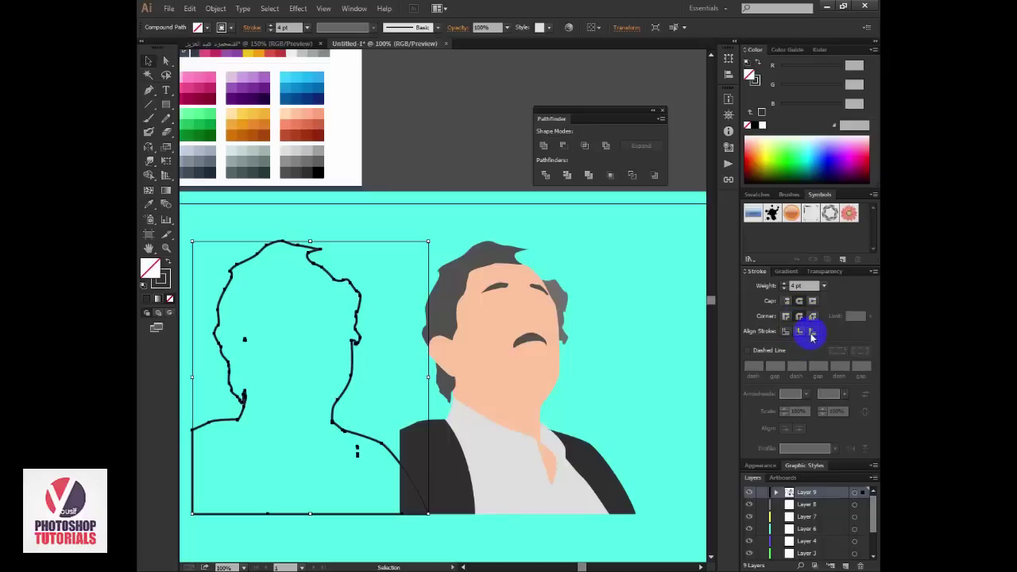
pyautogui.click(813, 332)
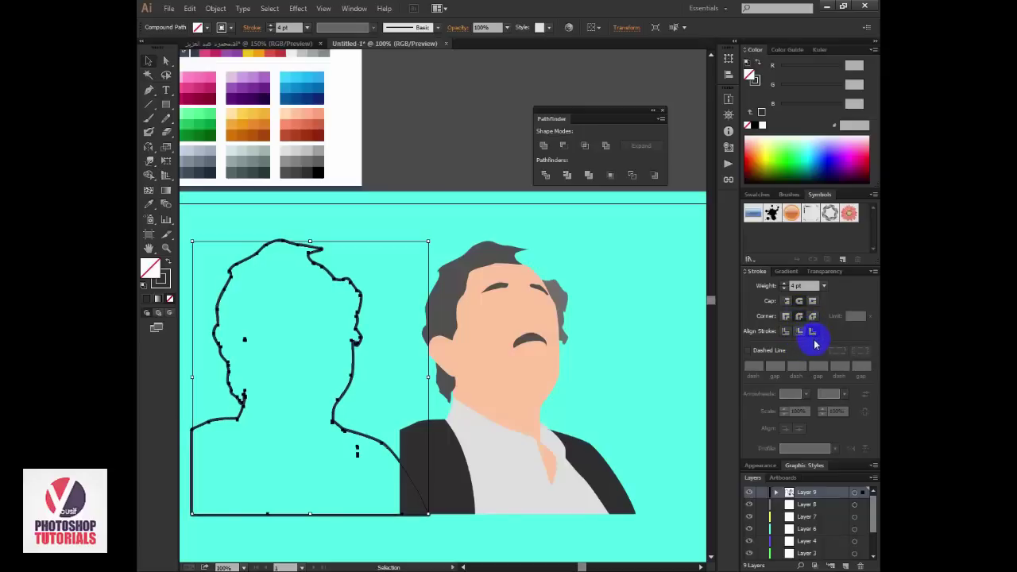
pyautogui.click(388, 371)
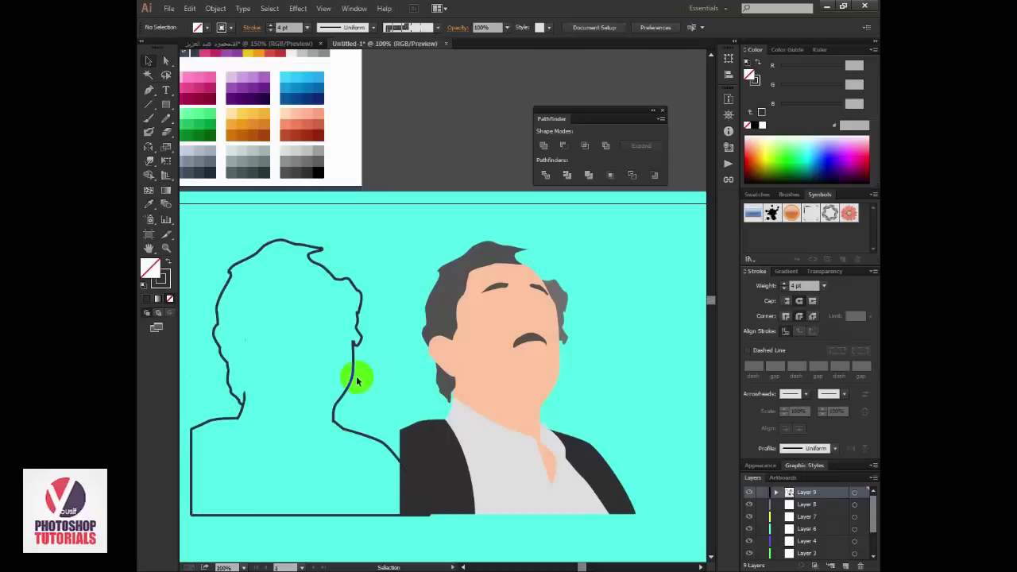
pyautogui.click(354, 374)
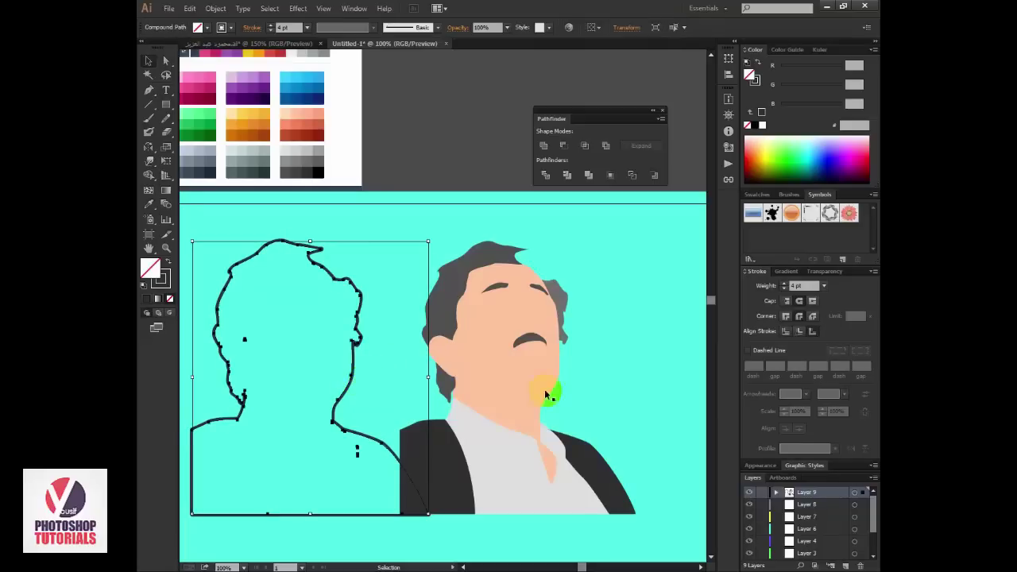
# Step: Make the outline dashed with 8 pt dashes, 3 pt weight and no fill
pyautogui.click(754, 351)
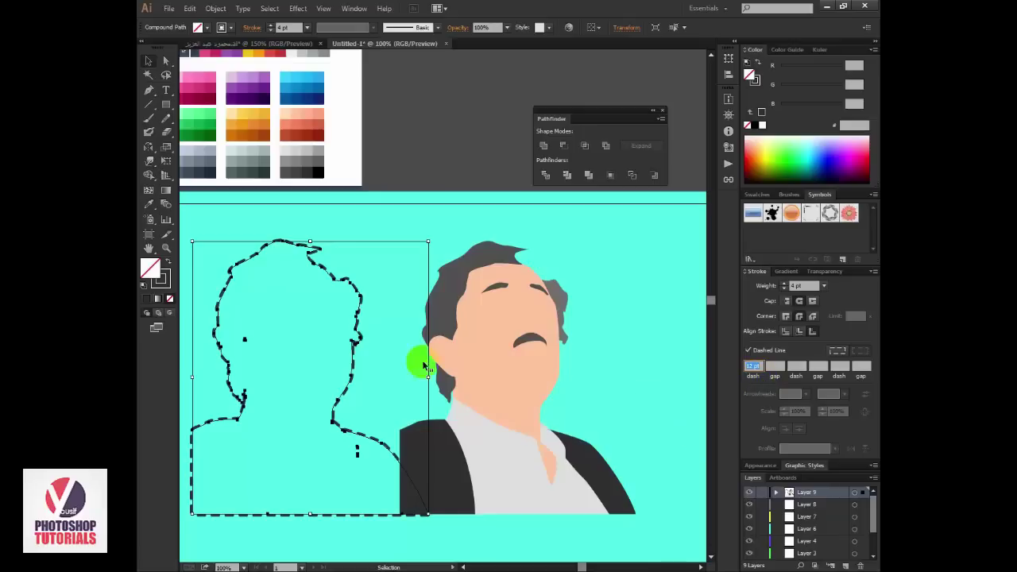
pyautogui.click(751, 366)
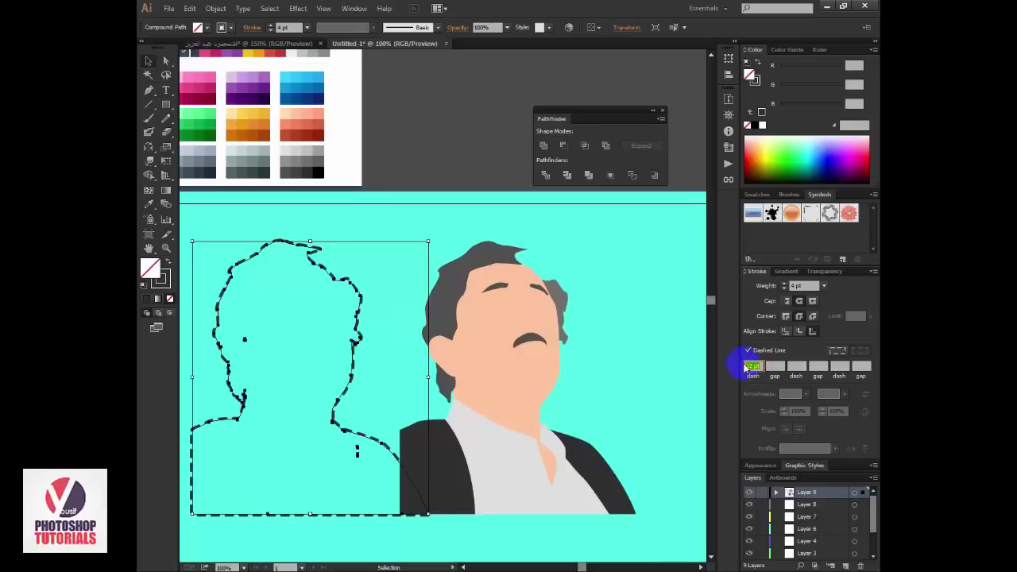
pyautogui.write('8')
pyautogui.press('Return')
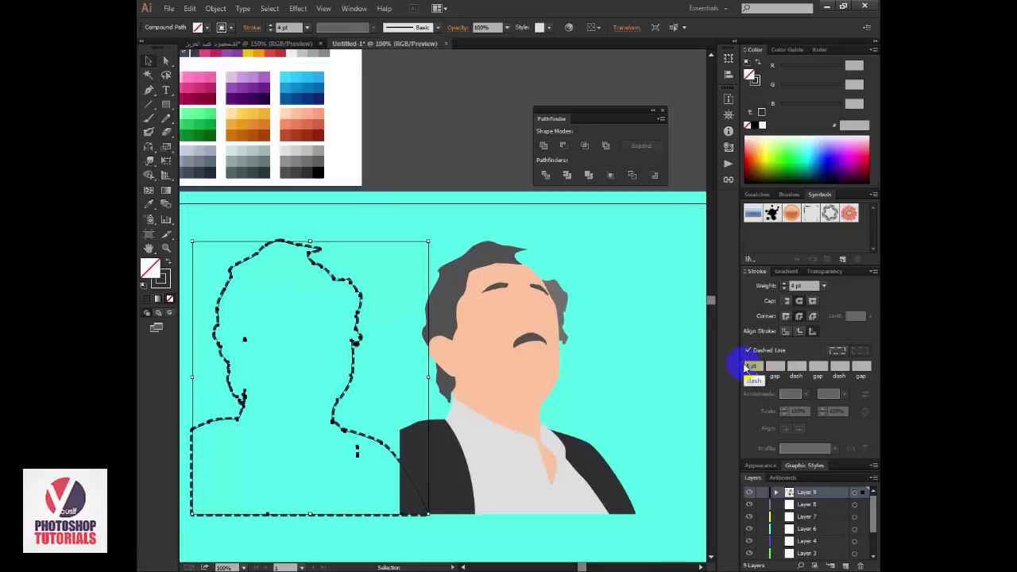
pyautogui.click(271, 30)
pyautogui.click(268, 32)
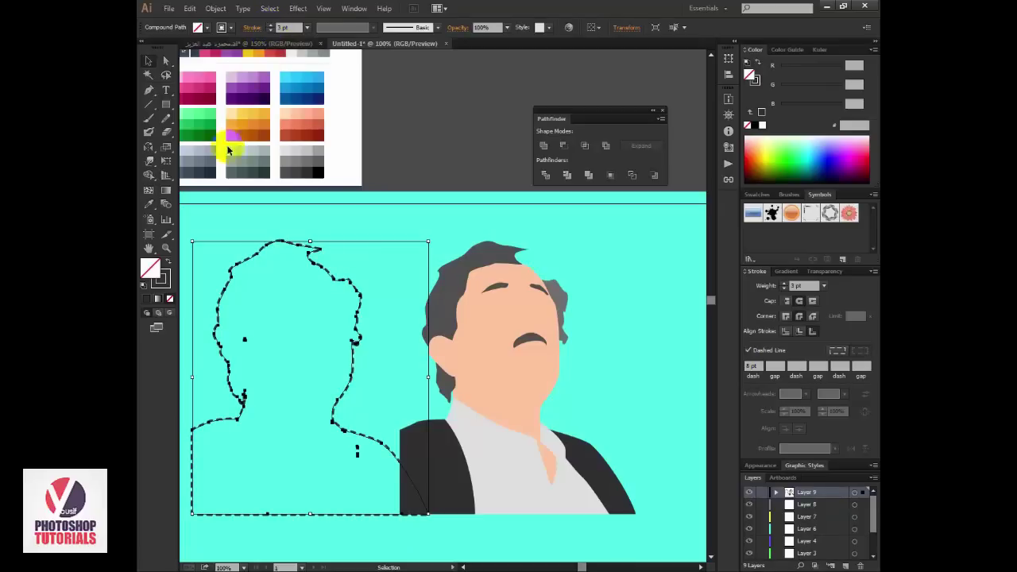
pyautogui.click(156, 277)
pyautogui.click(168, 299)
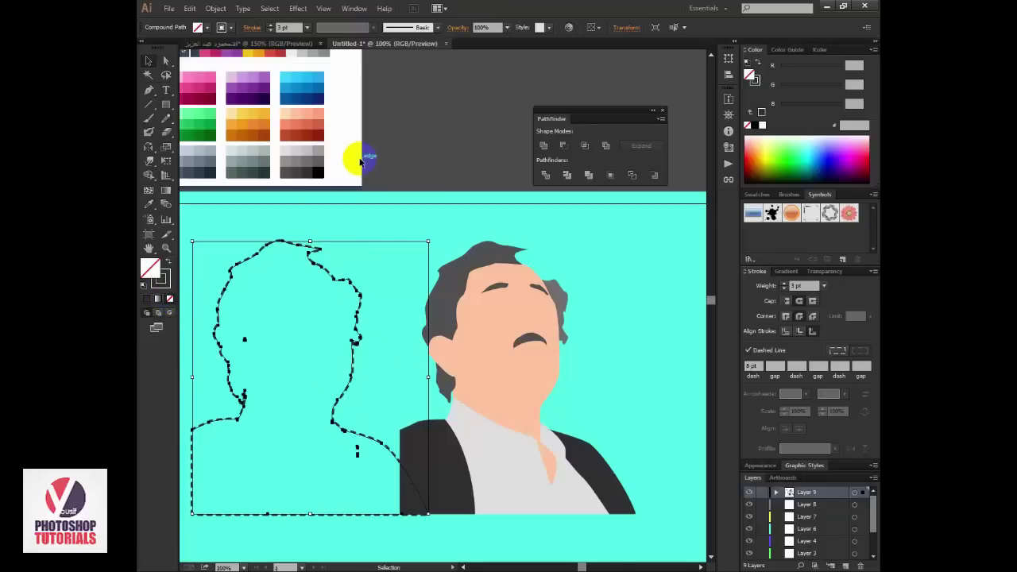
pyautogui.press('o')
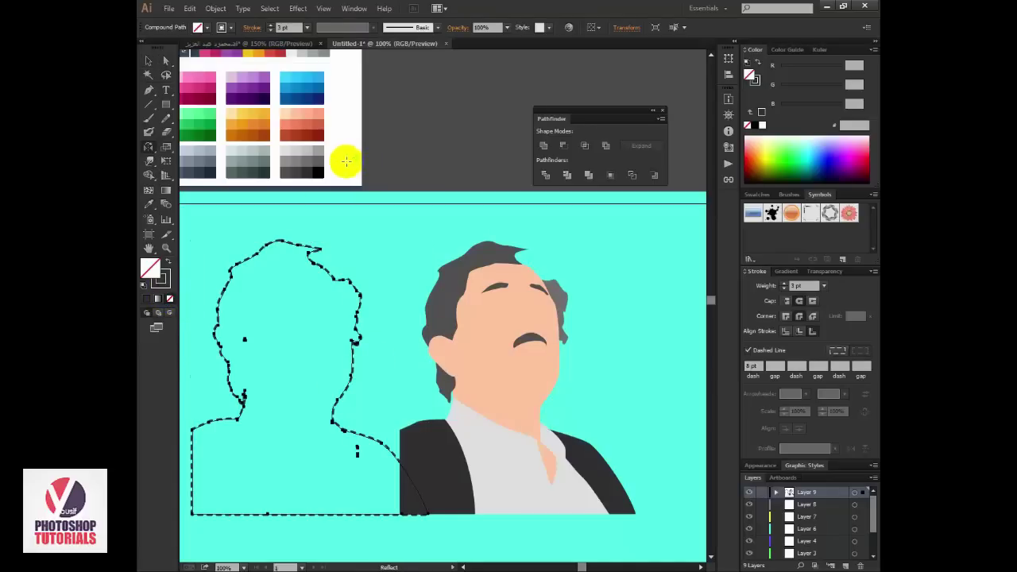
# Step: Restyle the outline with a sampled white stroke, rounded corners and an 8 pt dash
pyautogui.press('i')
pyautogui.click(344, 164)
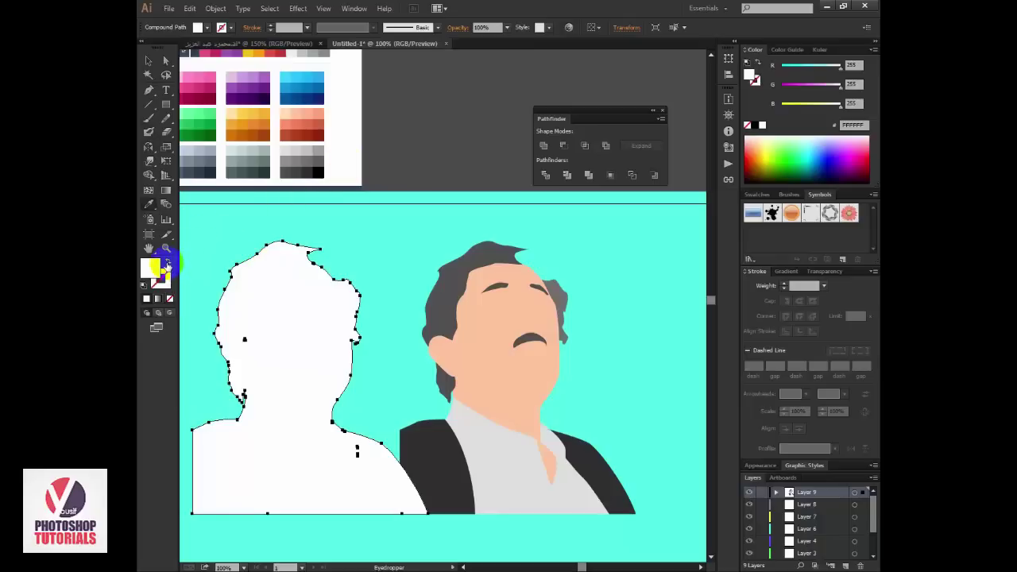
pyautogui.click(168, 266)
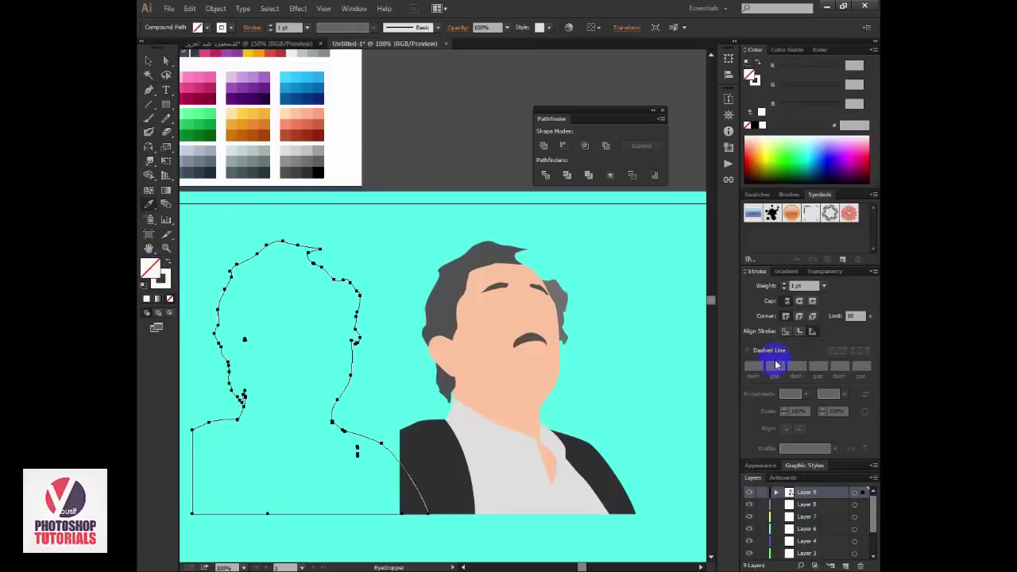
pyautogui.click(800, 316)
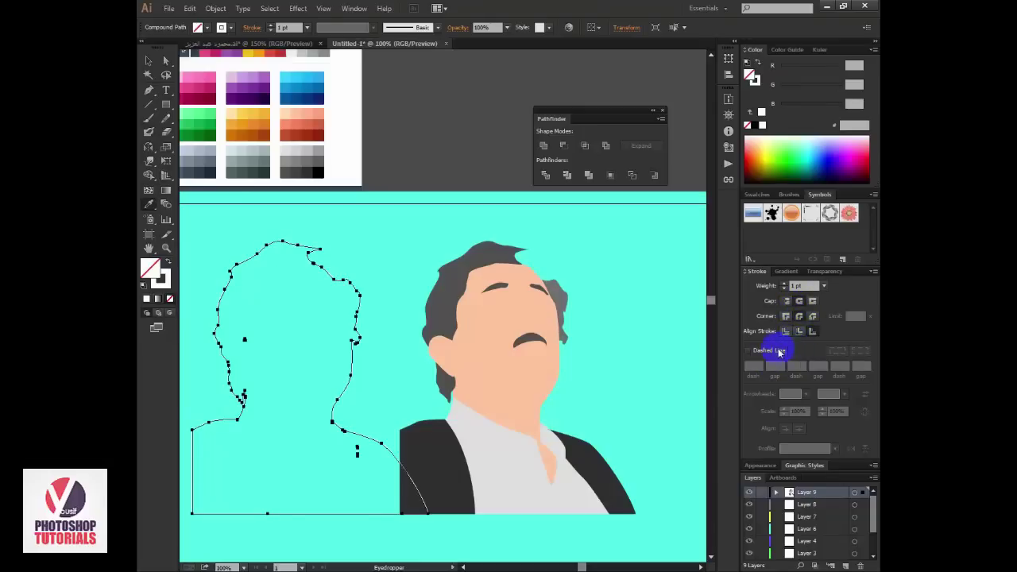
pyautogui.click(743, 365)
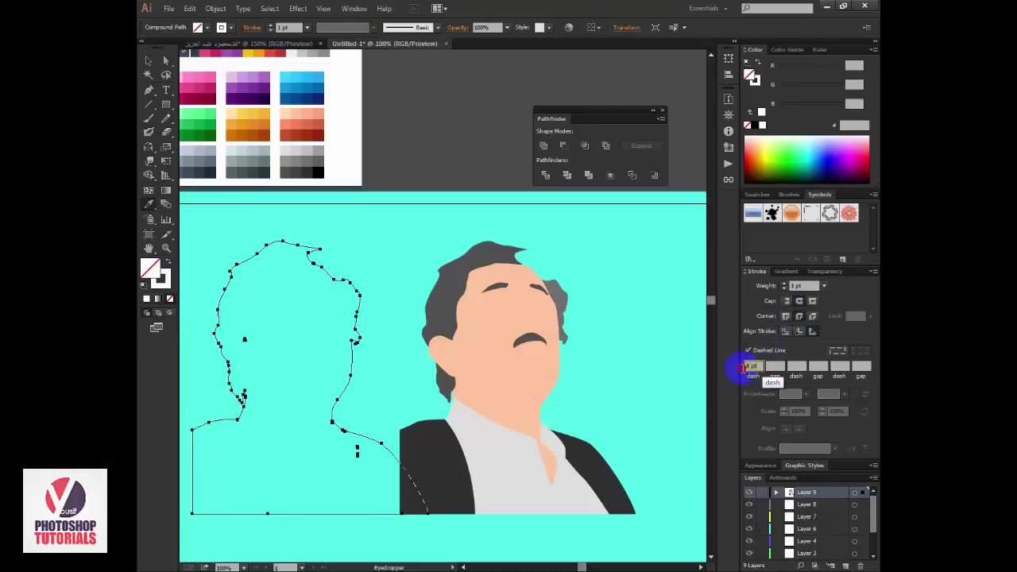
pyautogui.click(150, 62)
pyautogui.click(352, 215)
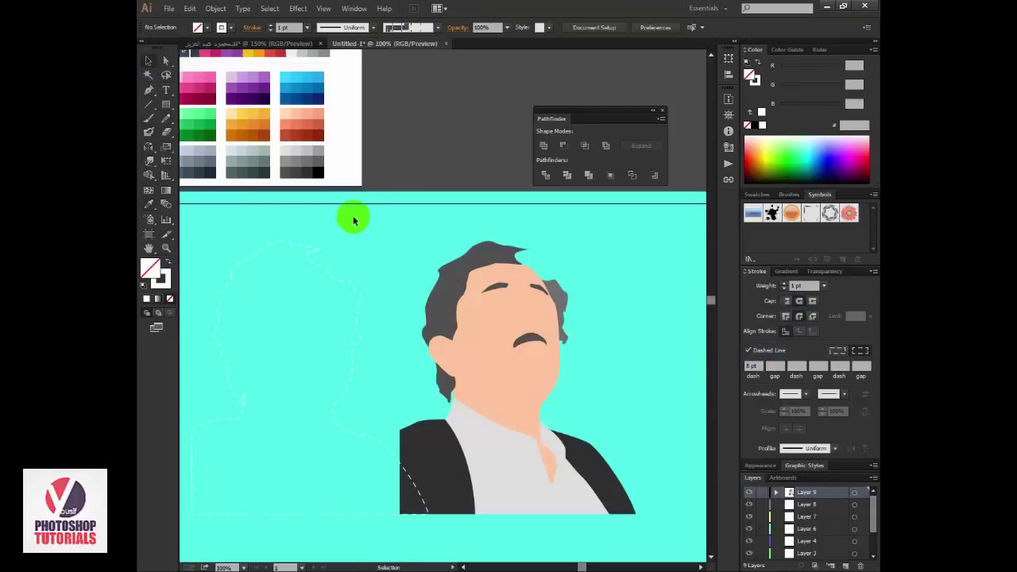
# Step: Move the dashed outline over the man, enlarge it slightly and tilt it about 5 degrees
pyautogui.moveTo(351, 277); pyautogui.dragTo(556, 284)
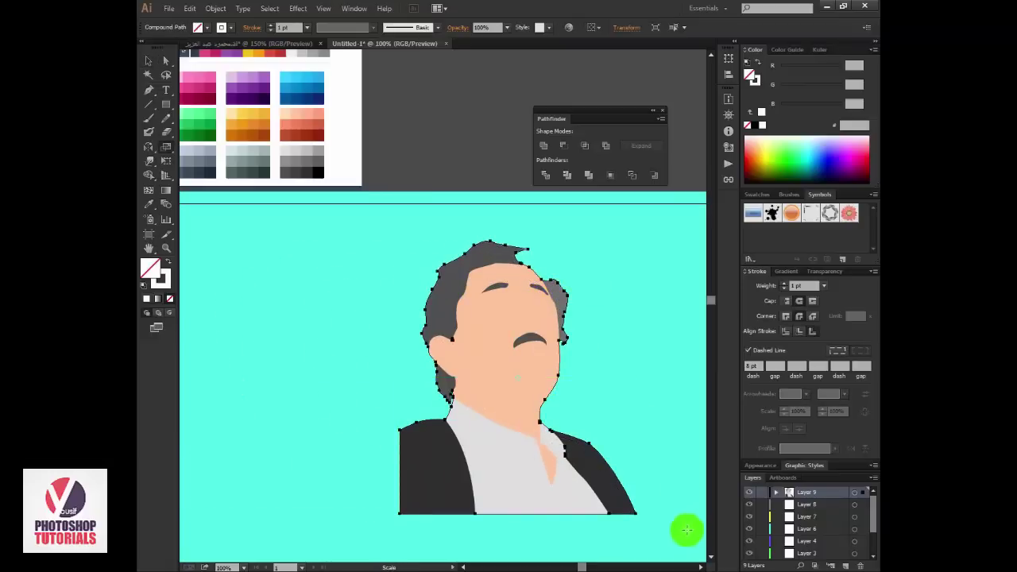
pyautogui.moveTo(670, 530)
pyautogui.mouseDown()
pyautogui.moveTo(678, 536)
pyautogui.moveTo(674, 511)
pyautogui.mouseUp()
pyautogui.click(169, 150)
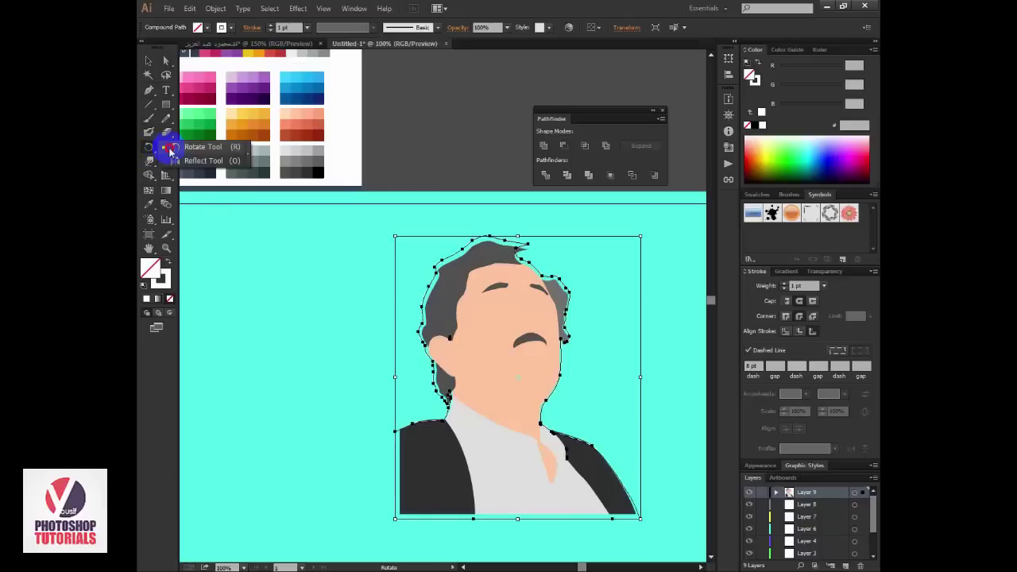
pyautogui.moveTo(170, 149); pyautogui.dragTo(203, 156)
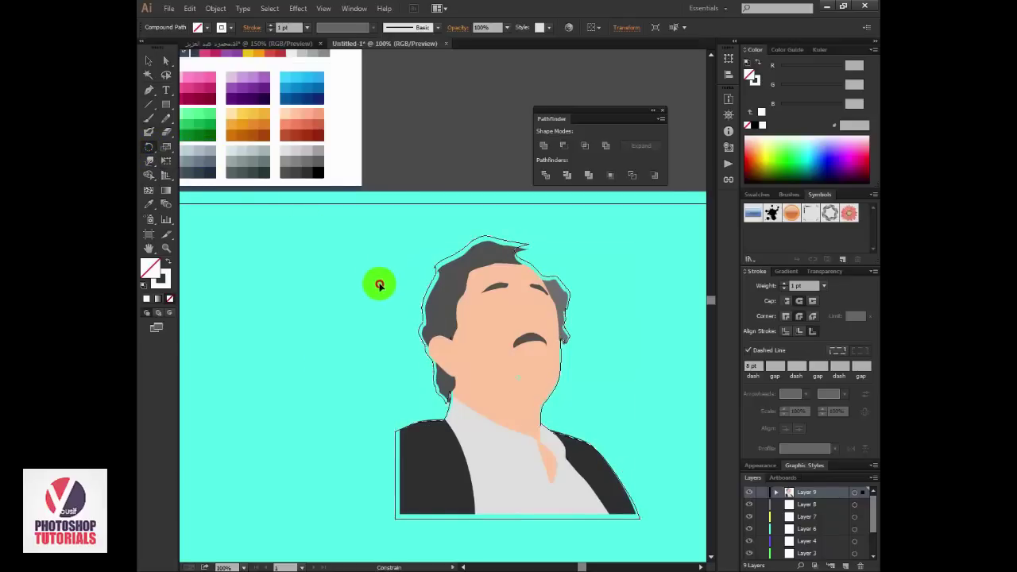
pyautogui.moveTo(376, 284); pyautogui.dragTo(387, 285)
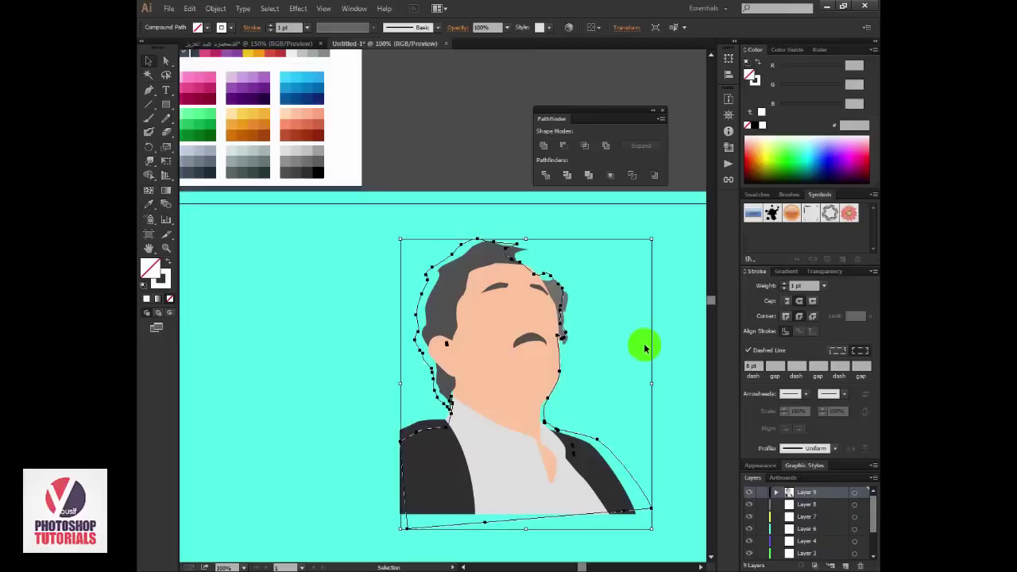
pyautogui.click(644, 345)
# Step: Send the dashed outline backward so it sits behind the man's figure
pyautogui.click(543, 412)
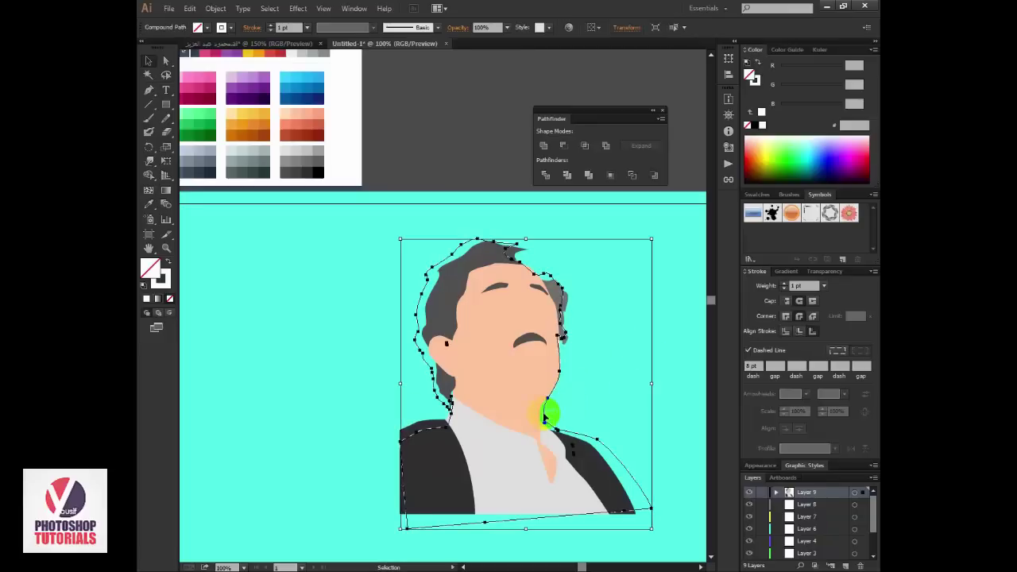
pyautogui.rightClick(432, 371)
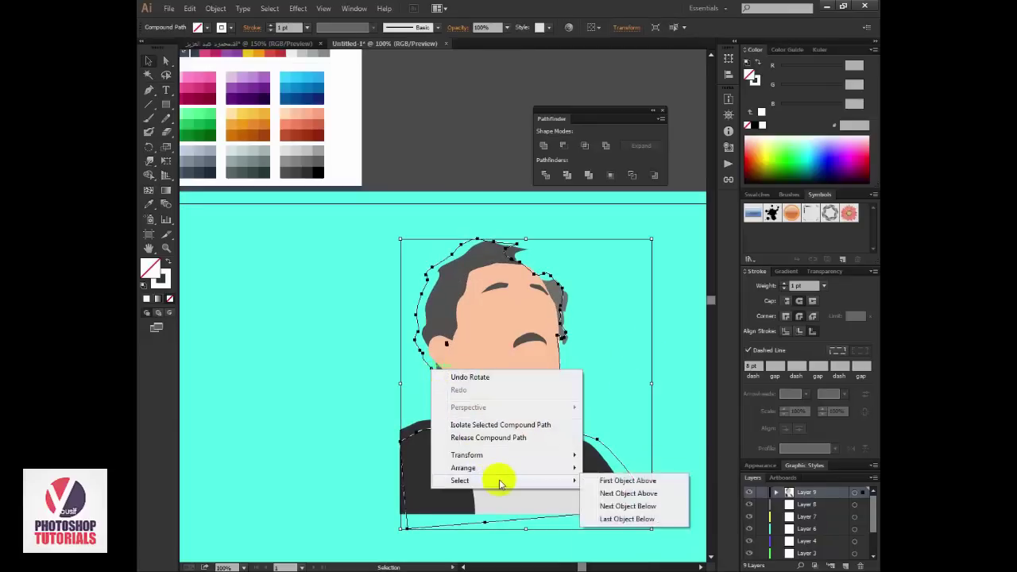
pyautogui.moveTo(464, 468)
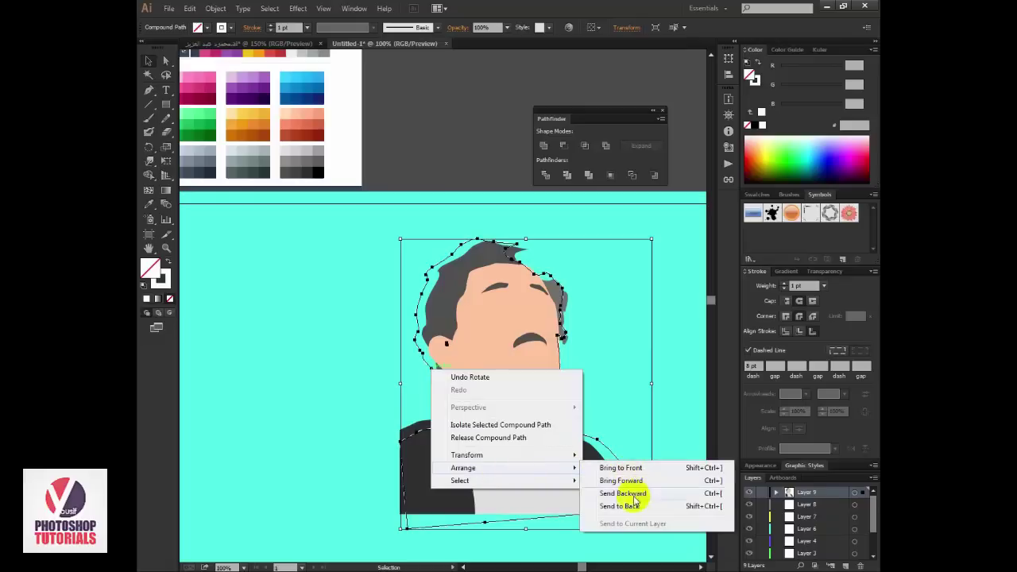
pyautogui.click(650, 508)
pyautogui.click(622, 410)
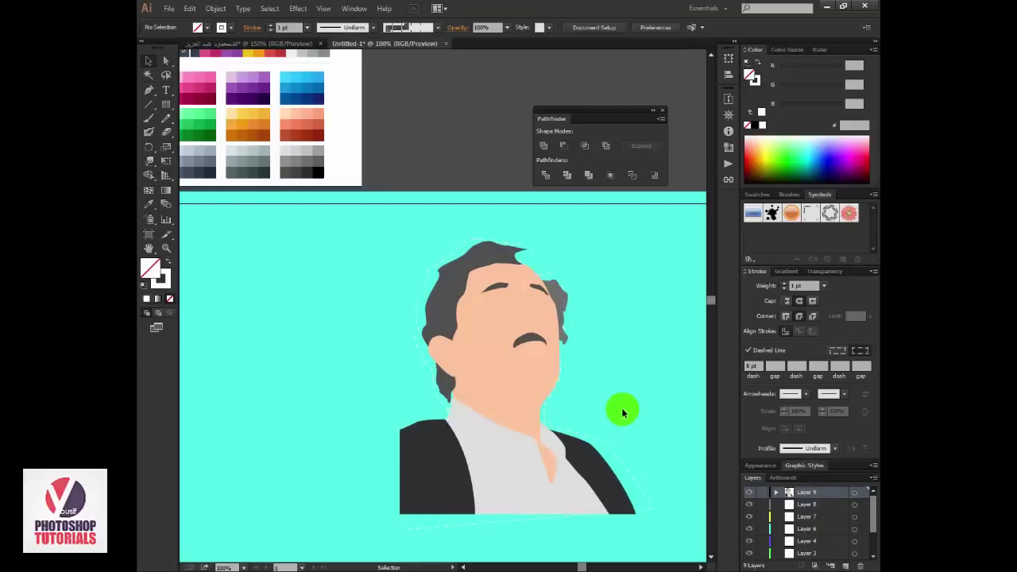